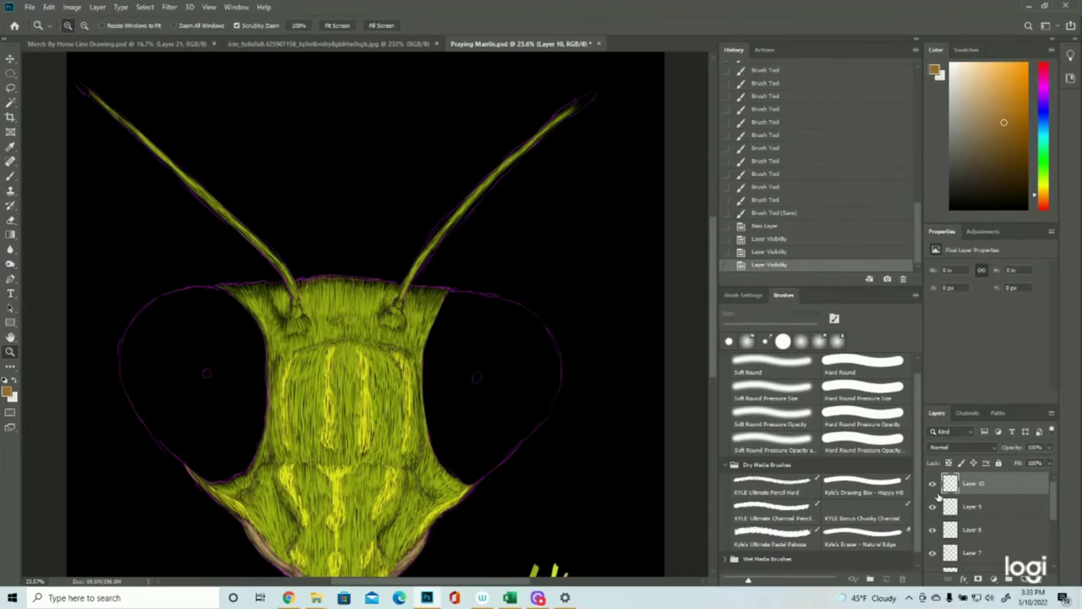
Check Layer 10 by hiding and showing it, and save the praying mantis drawing
click(932, 484)
click(932, 484)
click(29, 7)
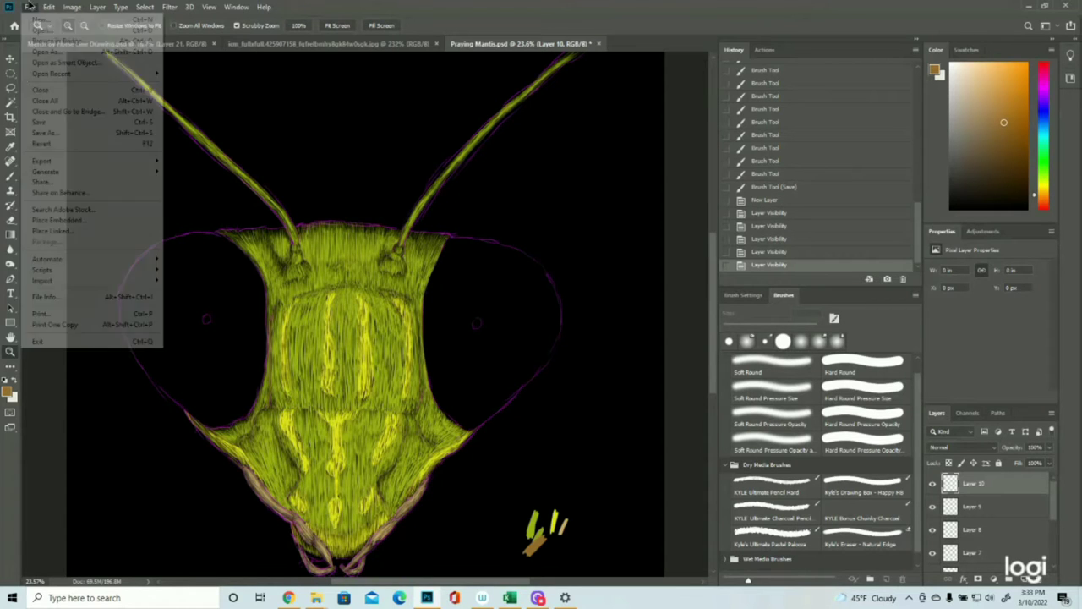
click(39, 123)
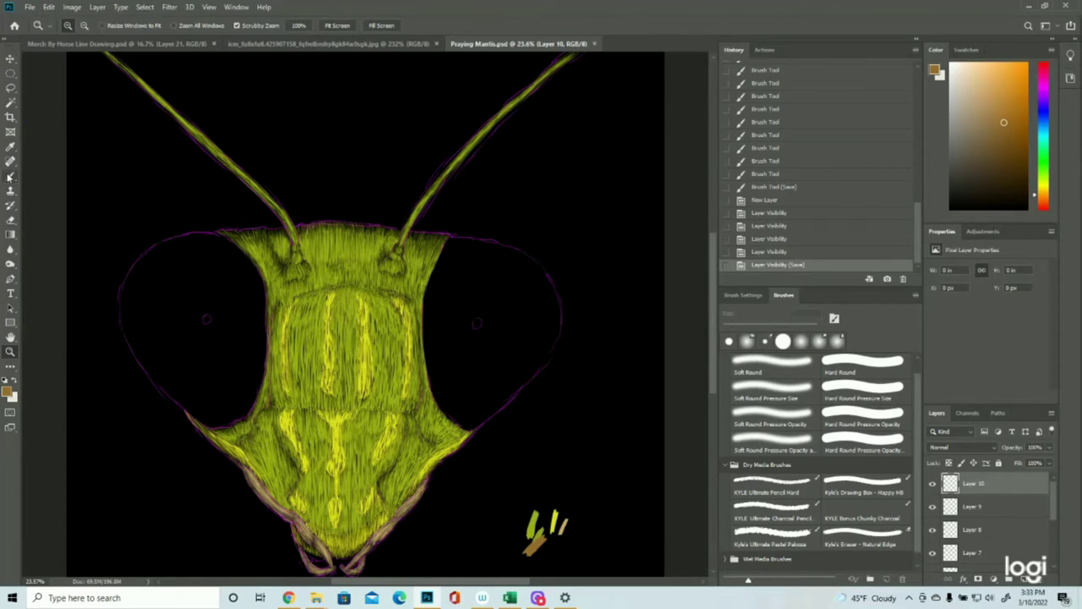
Hatch the mantis's right-hand eye on Layer 10 with steep diagonal brown strokes, using the 15 px Hard Round brush
click(10, 176)
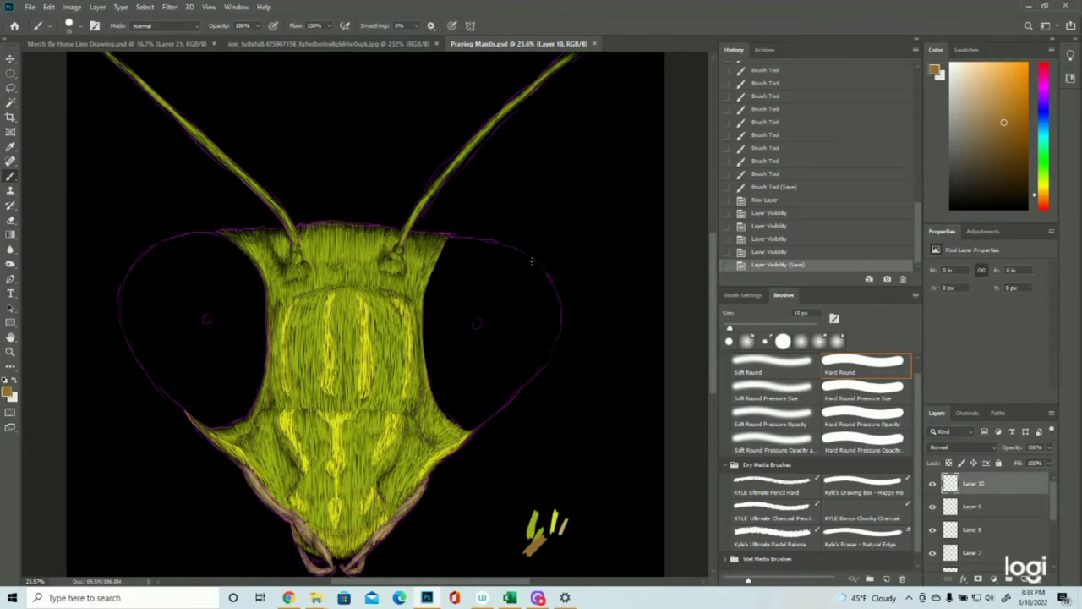
mouse_move(517, 251)
mouse_down()
mouse_move(556, 309)
mouse_move(523, 252)
mouse_move(558, 303)
mouse_move(533, 264)
mouse_up()
mouse_move(531, 262)
mouse_down()
mouse_move(556, 314)
mouse_move(534, 280)
mouse_up()
drag(534, 280, 560, 320)
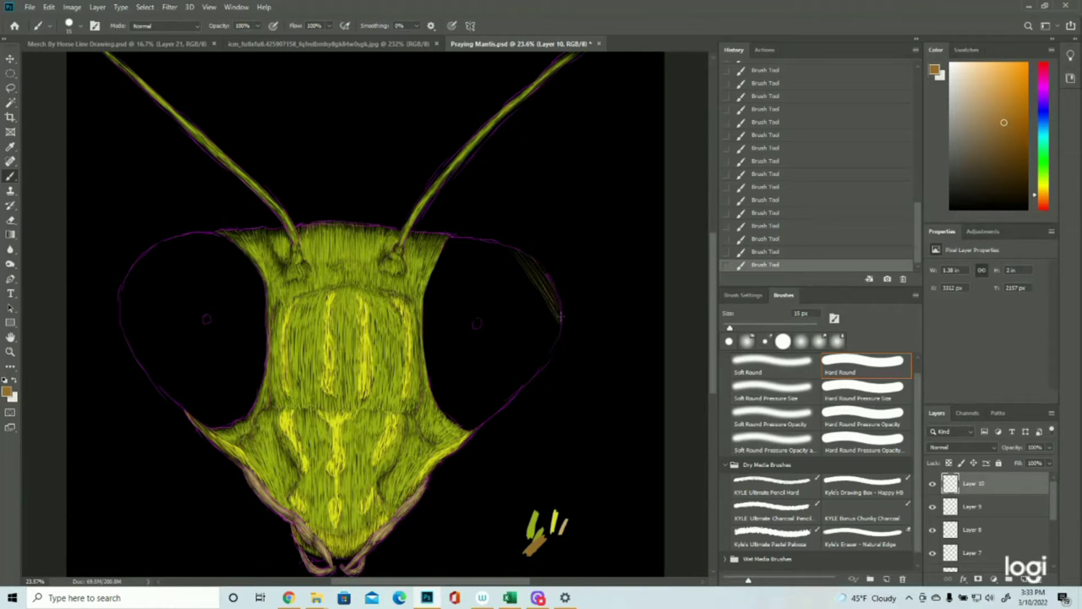
drag(504, 250, 561, 332)
drag(535, 293, 545, 317)
mouse_move(526, 300)
mouse_down()
mouse_move(546, 335)
mouse_move(533, 299)
mouse_move(554, 349)
mouse_move(532, 301)
mouse_move(552, 360)
mouse_up()
mouse_move(484, 242)
mouse_down()
mouse_move(516, 286)
mouse_move(513, 276)
mouse_move(489, 241)
mouse_move(543, 365)
mouse_up()
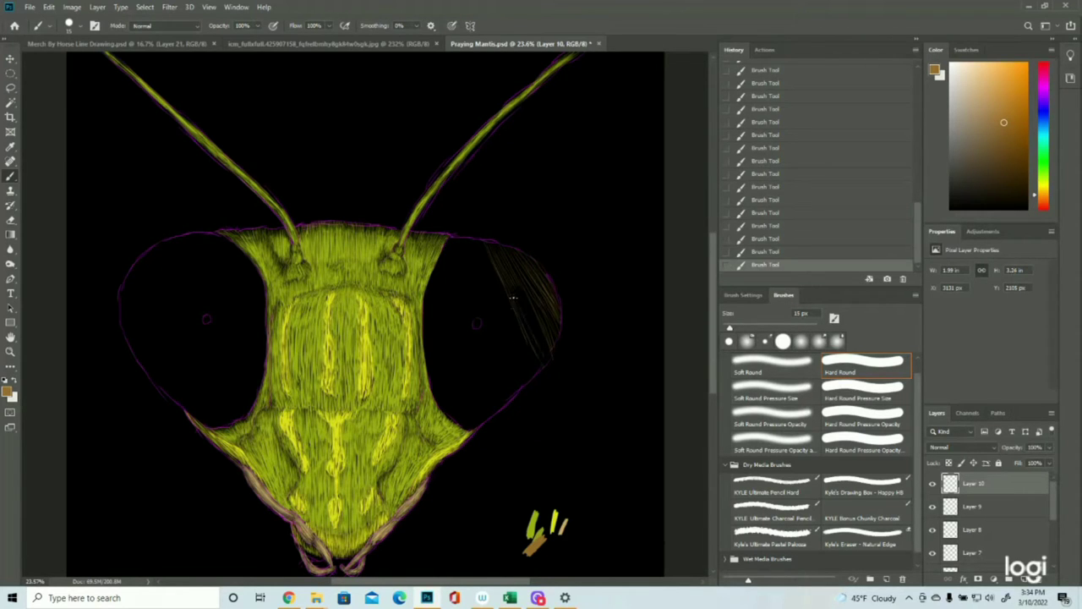
drag(513, 297, 533, 333)
drag(520, 289, 548, 350)
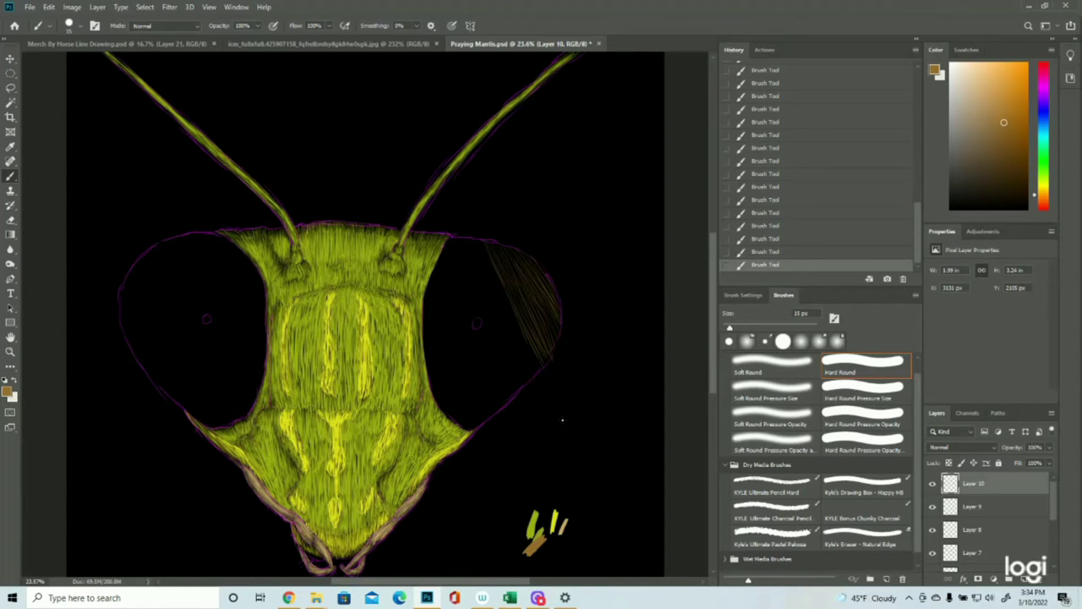
drag(473, 241, 532, 372)
drag(461, 275, 518, 391)
drag(444, 254, 478, 372)
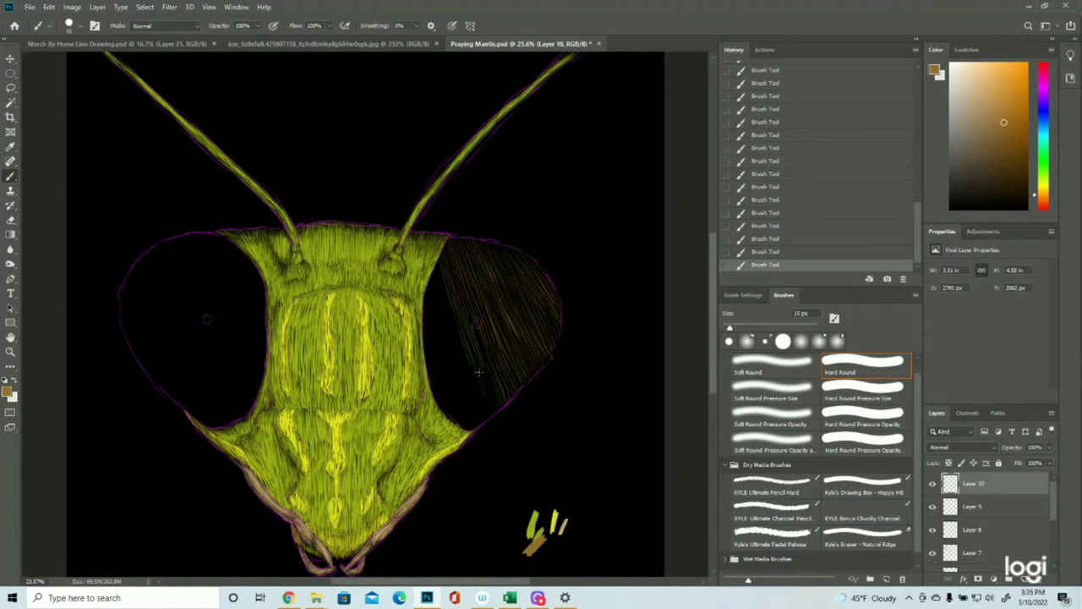
drag(470, 328, 496, 410)
drag(428, 267, 454, 361)
drag(435, 316, 487, 417)
mouse_move(448, 332)
mouse_down()
mouse_move(482, 429)
mouse_move(464, 427)
mouse_up()
Hatch the left-hand eye with the same steep diagonal brown strokes, working across it from outer to inner edge
drag(129, 272, 135, 341)
drag(122, 304, 152, 370)
drag(134, 267, 168, 391)
mouse_move(151, 281)
mouse_down()
mouse_move(181, 399)
mouse_move(179, 374)
mouse_up()
mouse_move(154, 247)
mouse_down()
mouse_move(179, 298)
mouse_move(198, 296)
mouse_up()
mouse_move(211, 235)
mouse_down()
mouse_move(264, 296)
mouse_move(254, 401)
mouse_up()
drag(157, 255, 198, 419)
drag(193, 337, 231, 422)
drag(184, 276, 233, 388)
drag(218, 365, 250, 416)
drag(210, 275, 257, 389)
mouse_move(224, 255)
mouse_down()
mouse_move(264, 330)
mouse_move(262, 370)
mouse_up()
drag(178, 289, 215, 371)
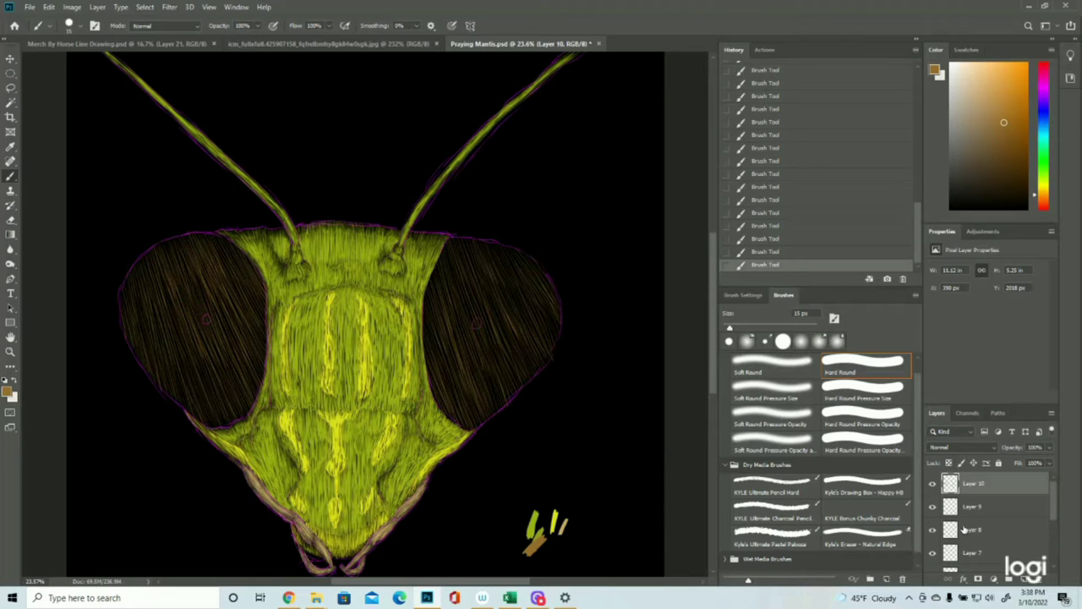
Hide the Layer 4 outline sketch and inspect the hatched eyes up close without it
scroll(962, 526, down, 3)
click(933, 513)
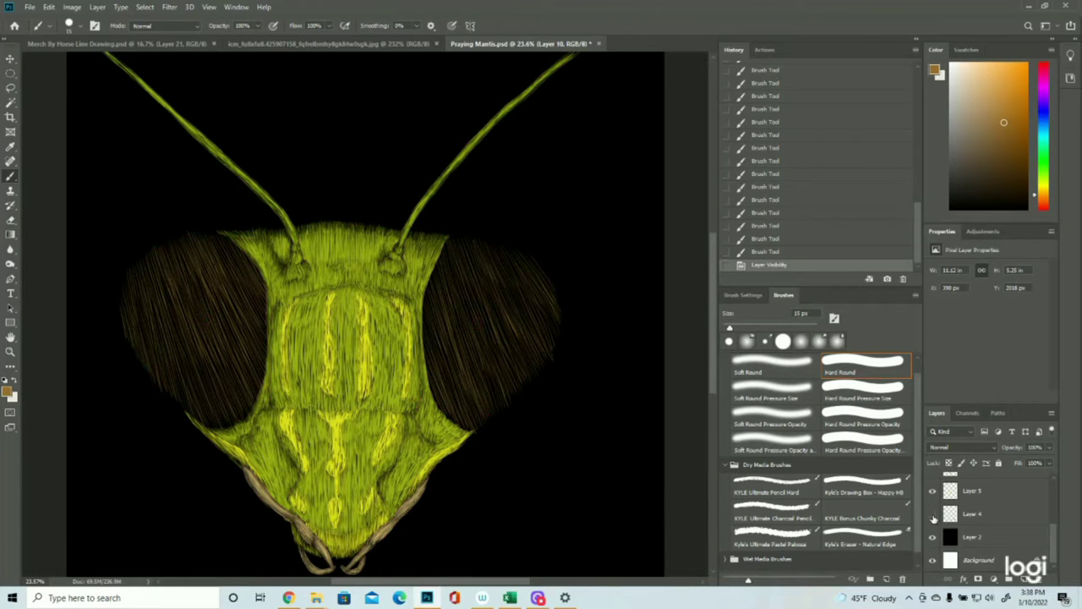
click(11, 351)
mouse_move(452, 385)
mouse_down()
mouse_move(408, 387)
mouse_move(442, 380)
mouse_up()
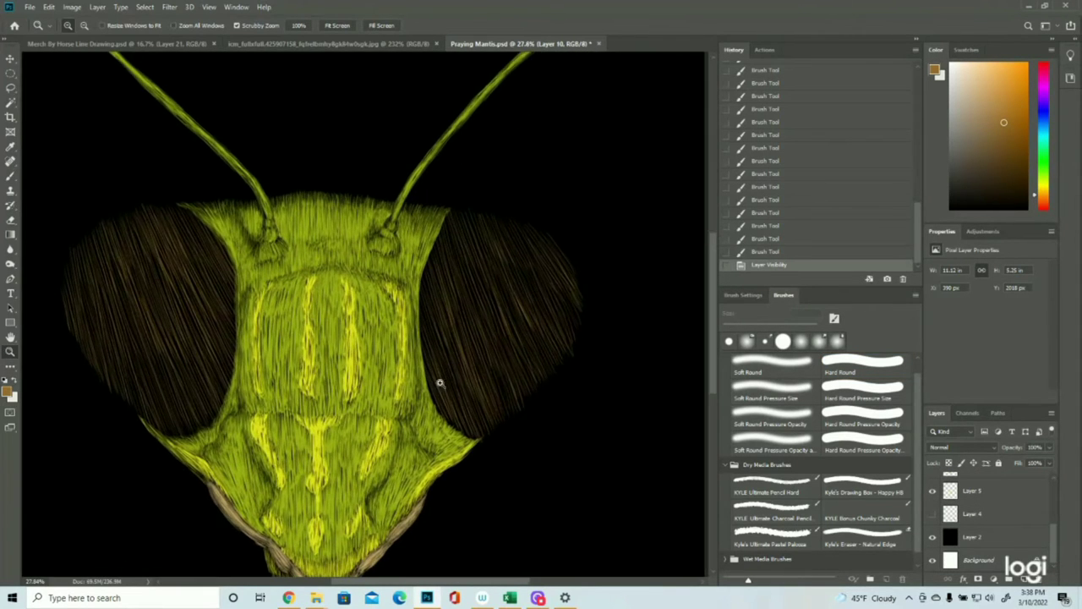
Show Layer 4 again and cross-hatch the upper part of the right-hand eye with brown strokes sloping down toward the inner edge
click(933, 513)
key(b)
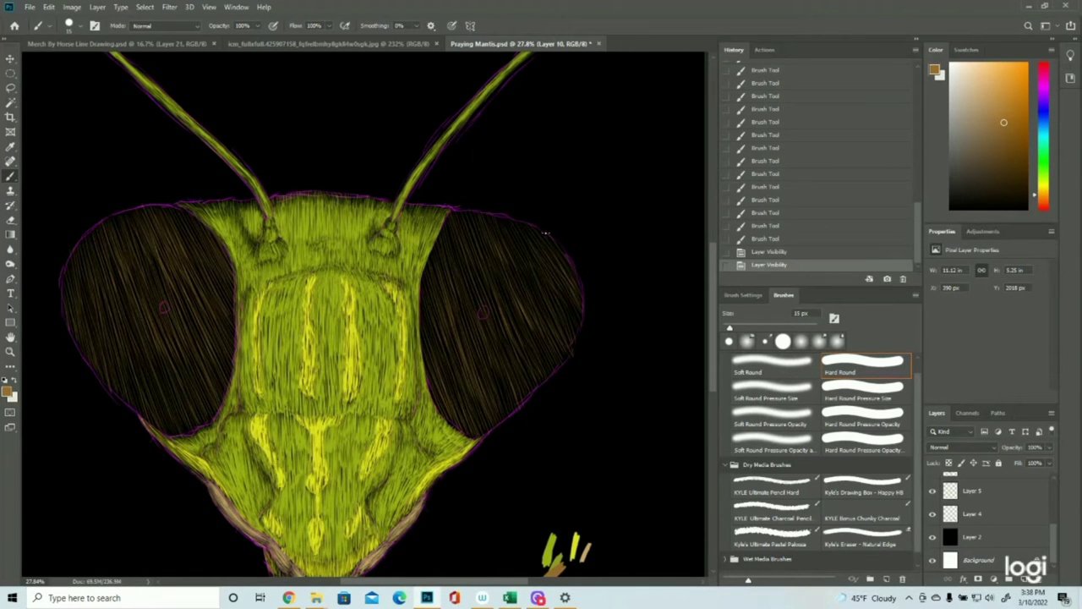
drag(538, 237, 432, 289)
mouse_move(532, 236)
mouse_down()
mouse_move(426, 291)
mouse_move(439, 284)
mouse_up()
mouse_move(539, 229)
mouse_down()
mouse_move(424, 283)
mouse_move(457, 271)
mouse_up()
drag(531, 227, 487, 246)
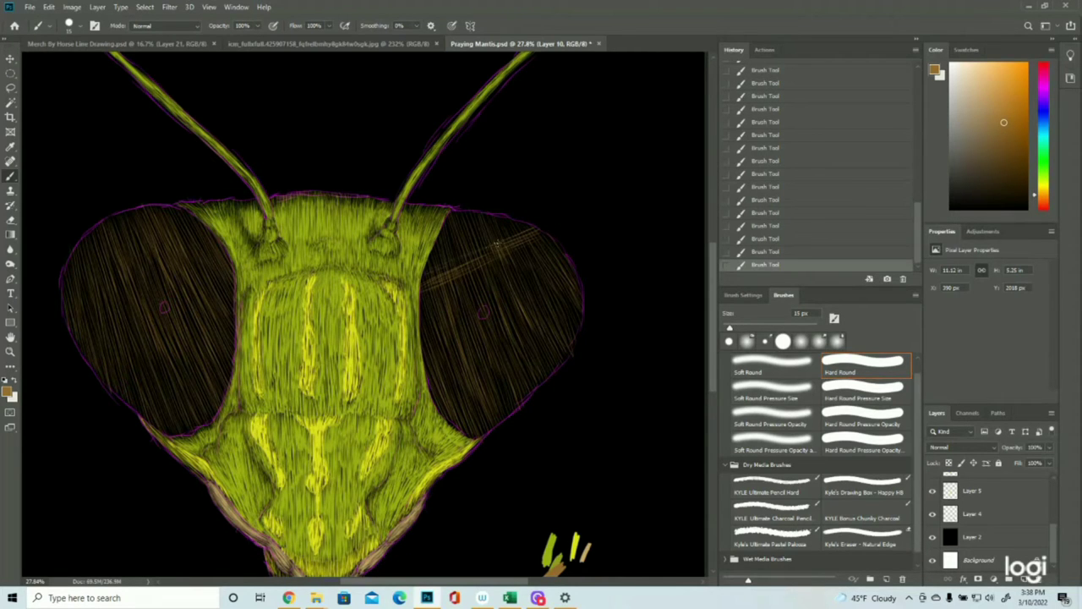
mouse_move(506, 243)
mouse_down()
mouse_move(424, 282)
mouse_move(450, 264)
mouse_up()
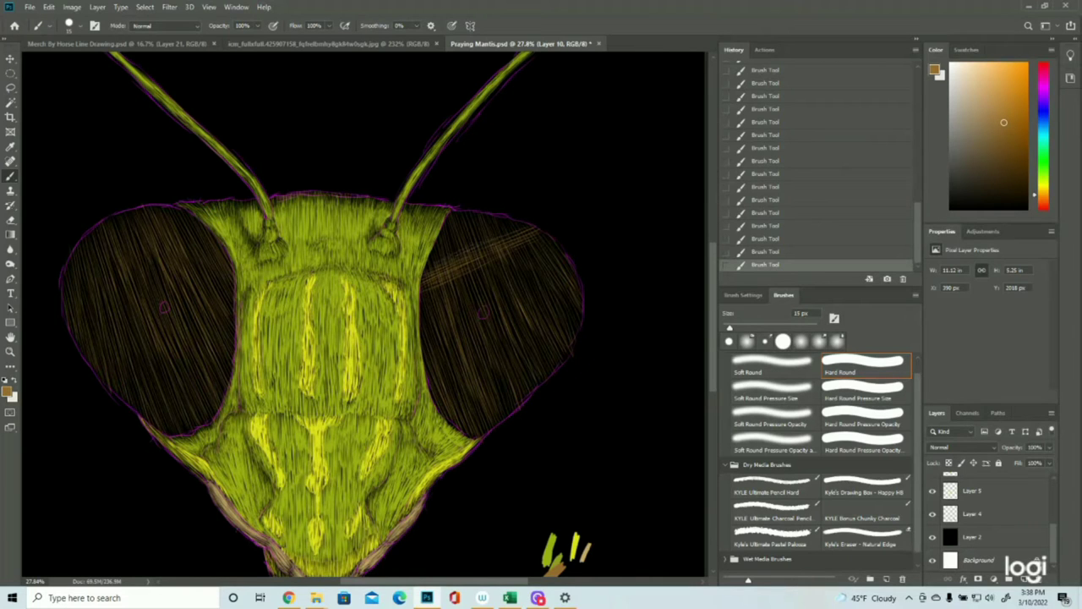
drag(530, 224, 465, 246)
mouse_move(521, 218)
mouse_down()
mouse_move(444, 236)
mouse_move(477, 221)
mouse_up()
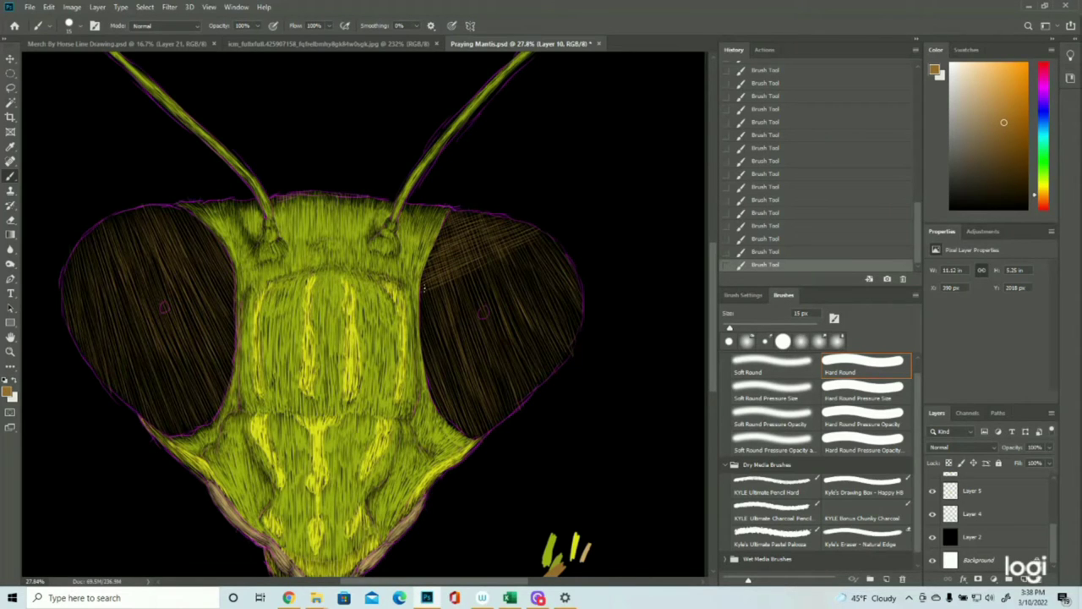
click(933, 514)
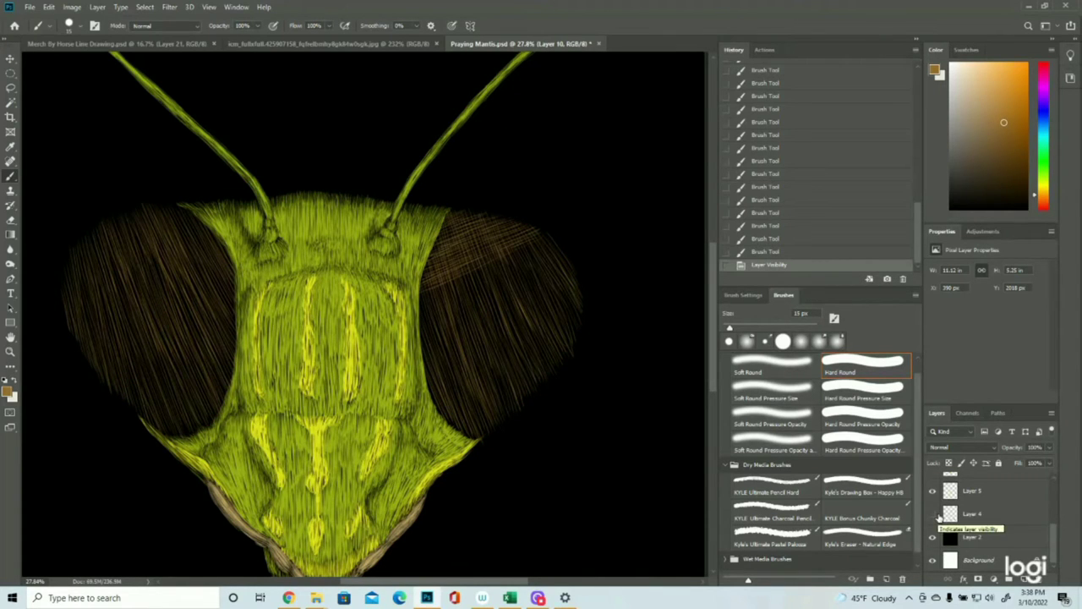
click(933, 514)
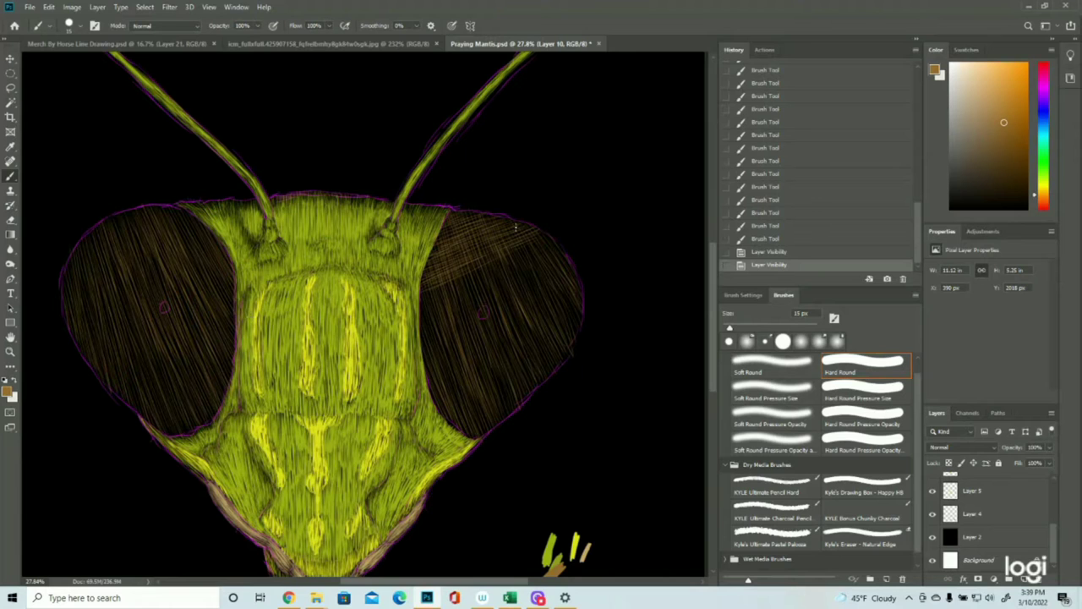
Continue the brown cross-hatching over the middle and lower parts of the right-hand eye until it is covered
drag(555, 242, 421, 301)
drag(565, 254, 423, 322)
mouse_move(574, 276)
mouse_down()
mouse_move(546, 311)
mouse_move(560, 328)
mouse_up()
drag(572, 345, 475, 433)
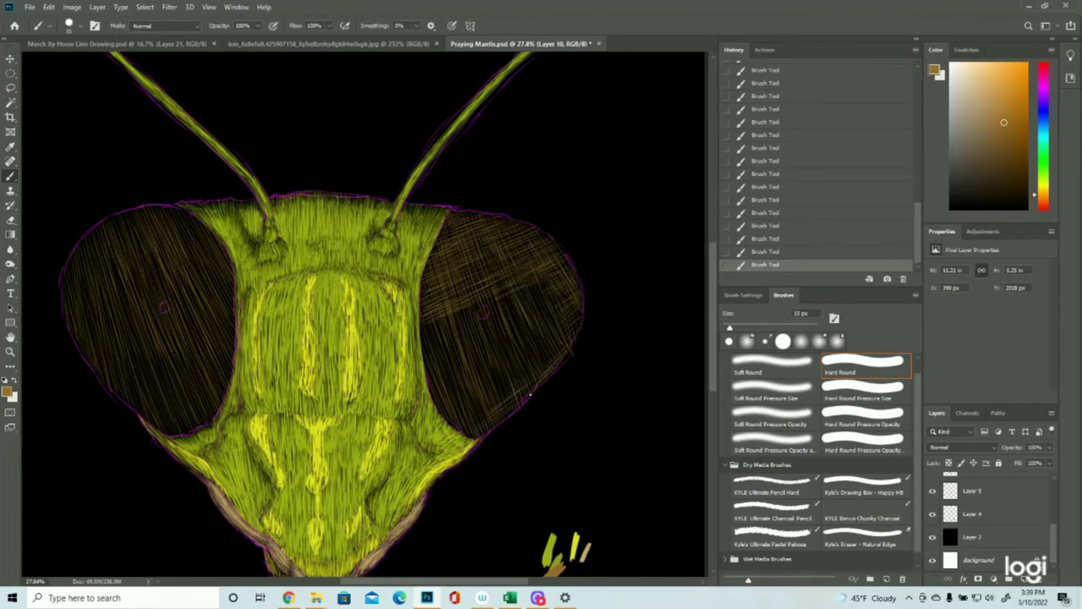
drag(533, 372, 460, 424)
drag(520, 406, 472, 437)
drag(580, 316, 480, 382)
drag(529, 356, 436, 414)
drag(485, 361, 430, 394)
drag(550, 314, 428, 376)
drag(550, 286, 471, 332)
mouse_move(513, 306)
mouse_down()
mouse_move(426, 358)
mouse_move(421, 345)
mouse_up()
Cross-hatch the whole left-hand eye with brown strokes running across the existing diagonal lines
drag(127, 243, 73, 274)
drag(98, 303, 66, 323)
drag(127, 341, 80, 369)
drag(191, 381, 132, 417)
drag(145, 319, 96, 351)
drag(181, 326, 83, 407)
drag(225, 352, 135, 423)
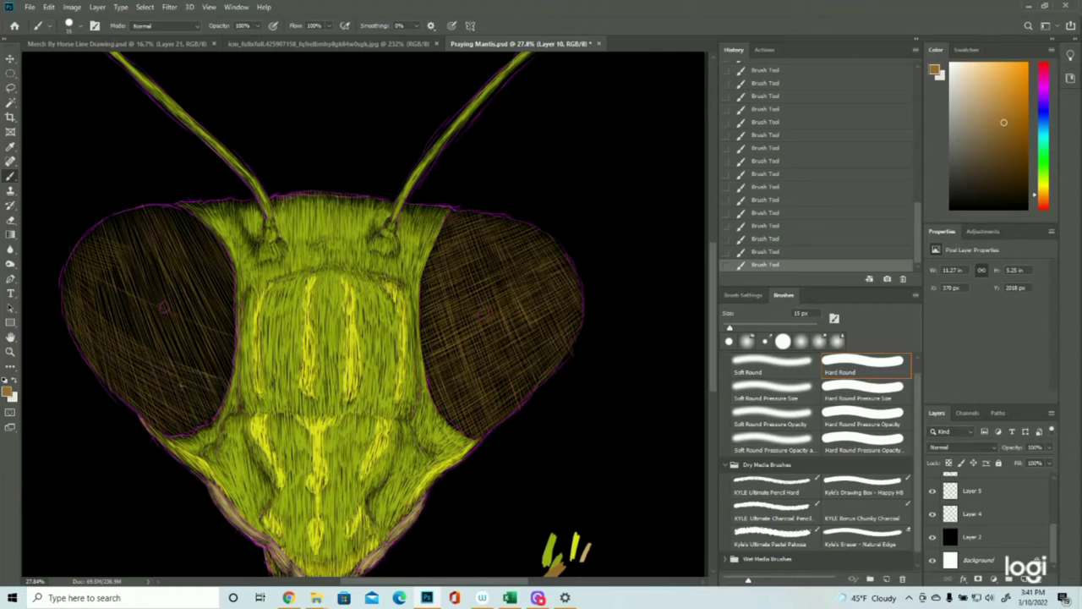
drag(162, 281, 93, 320)
drag(208, 289, 82, 348)
drag(217, 320, 119, 357)
drag(232, 354, 162, 377)
drag(186, 203, 110, 223)
mouse_move(217, 205)
mouse_down()
mouse_move(119, 226)
mouse_move(222, 249)
mouse_up()
mouse_move(117, 236)
mouse_down()
mouse_move(232, 268)
mouse_move(237, 288)
mouse_up()
mouse_move(108, 257)
mouse_down()
mouse_move(235, 306)
mouse_move(230, 315)
mouse_up()
Hide the Layer 4 outline and examine the edges of both cross-hatched eyes at different magnifications
click(10, 352)
click(322, 323)
click(933, 514)
click(9, 176)
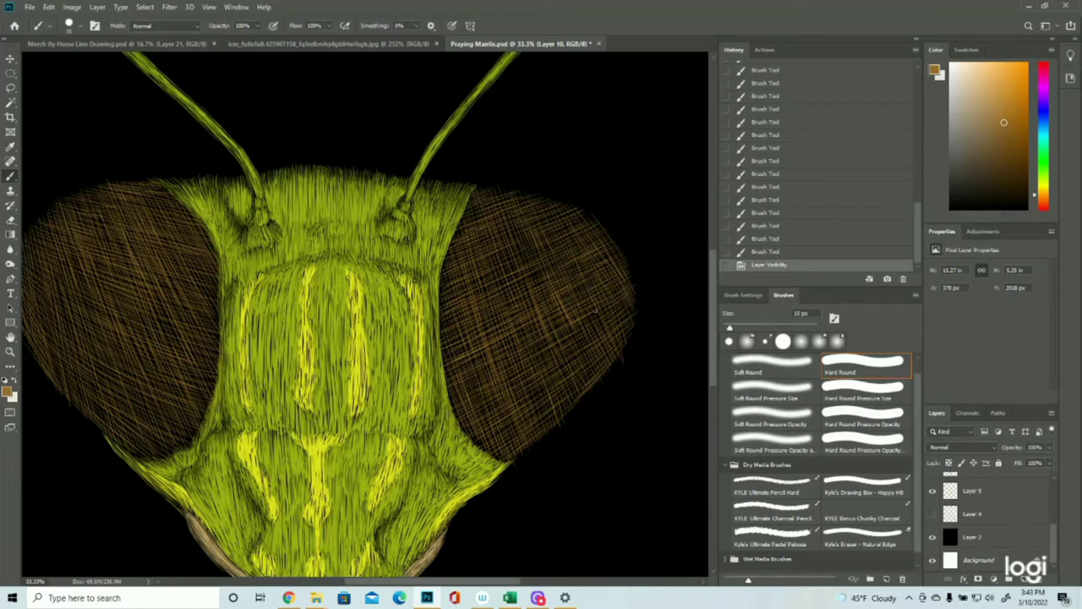
mouse_move(594, 216)
mouse_down()
mouse_move(550, 203)
mouse_move(541, 211)
mouse_up()
drag(589, 218, 550, 212)
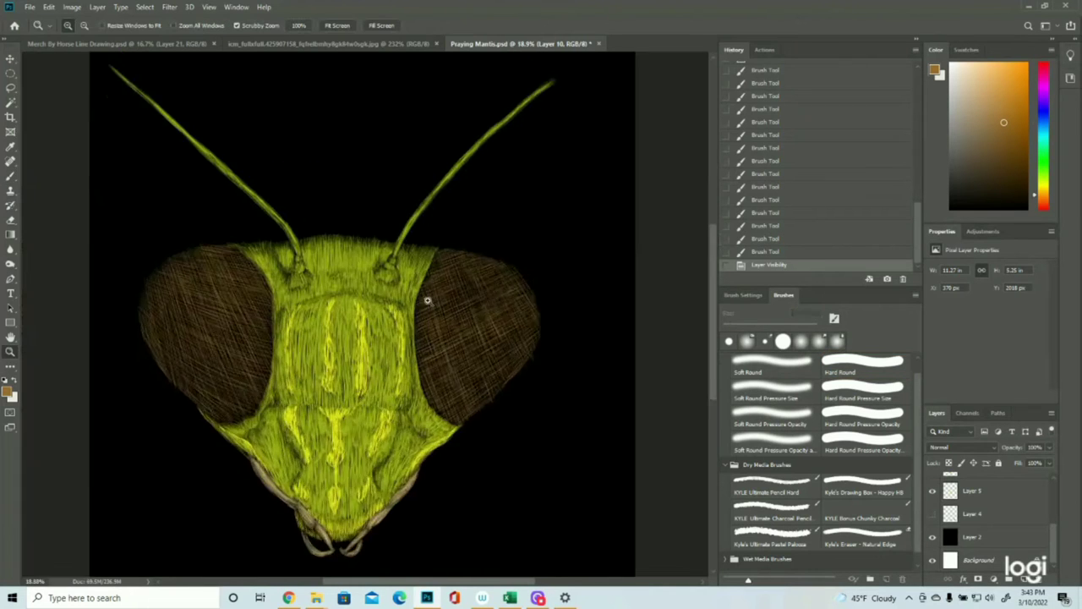
click(428, 300)
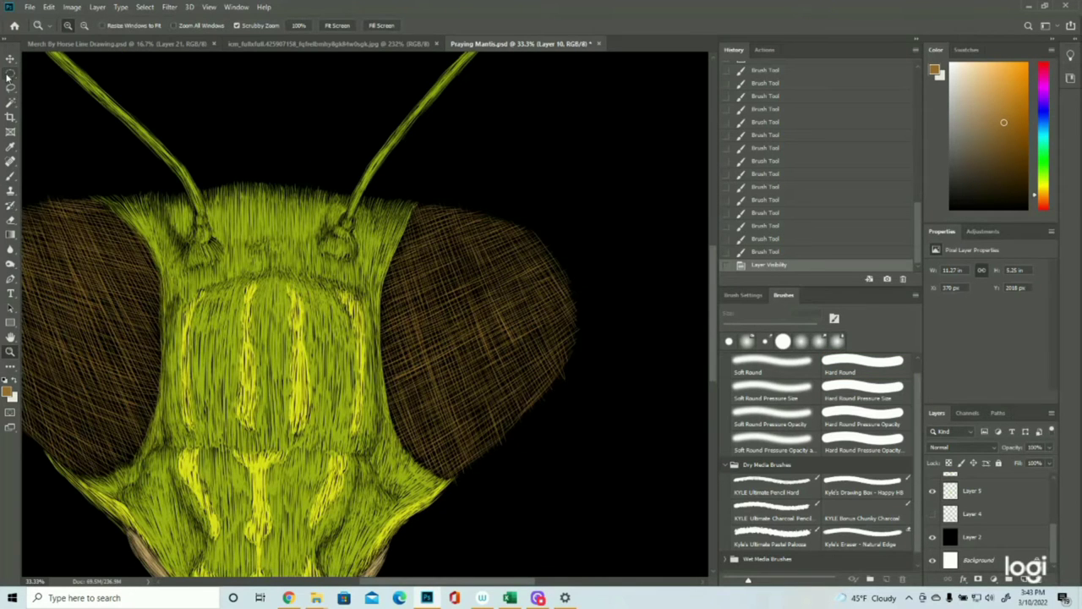
click(11, 88)
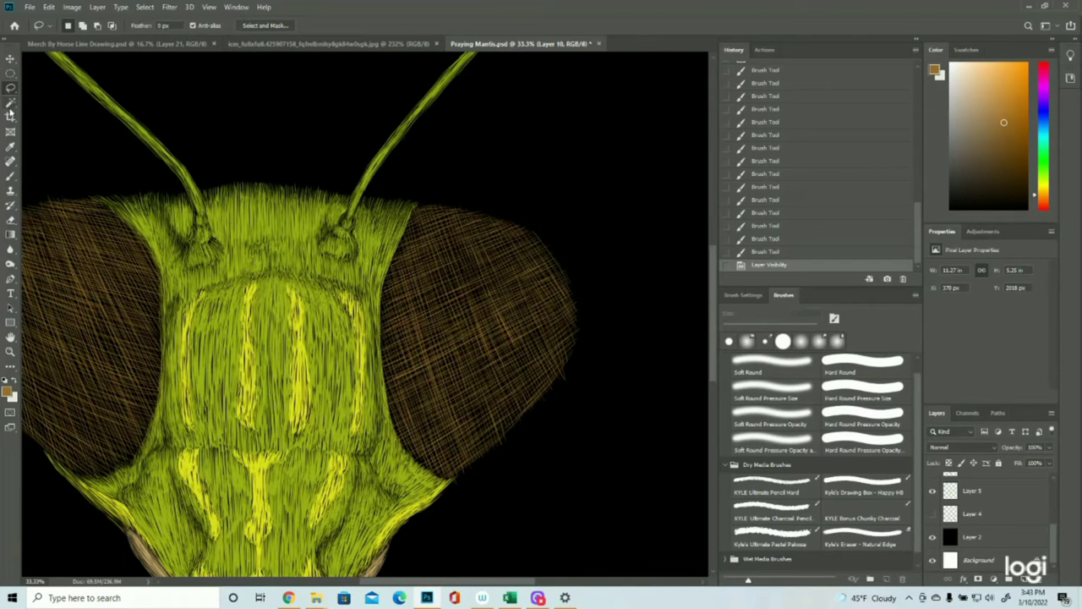
click(10, 176)
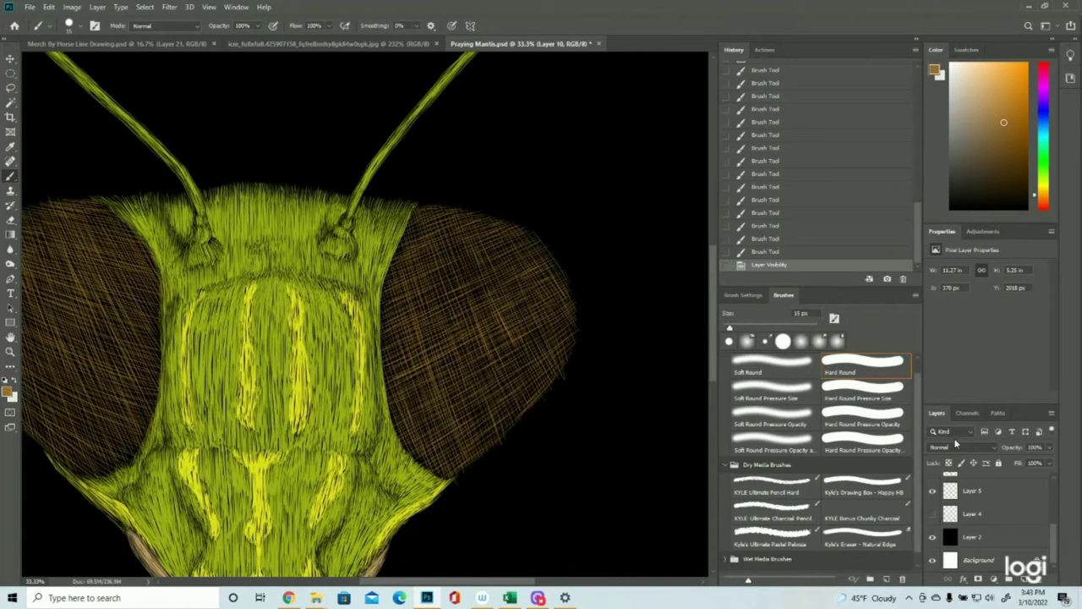
Use the Layer 4 outline as a guide and add short brown strokes along the upper outer edges of both eyes
click(933, 513)
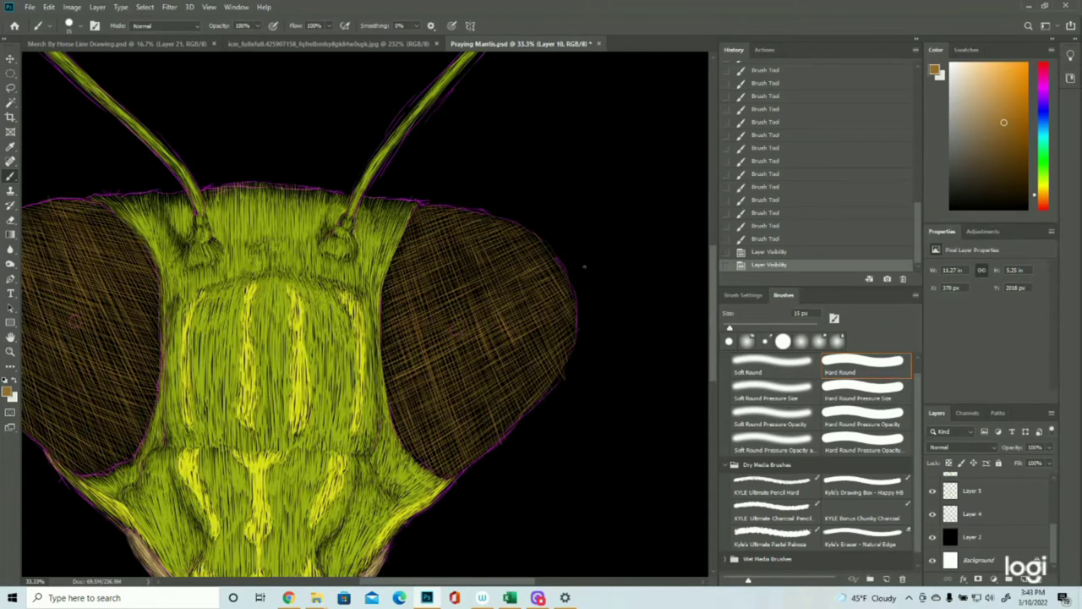
drag(544, 243, 548, 248)
drag(543, 242, 569, 312)
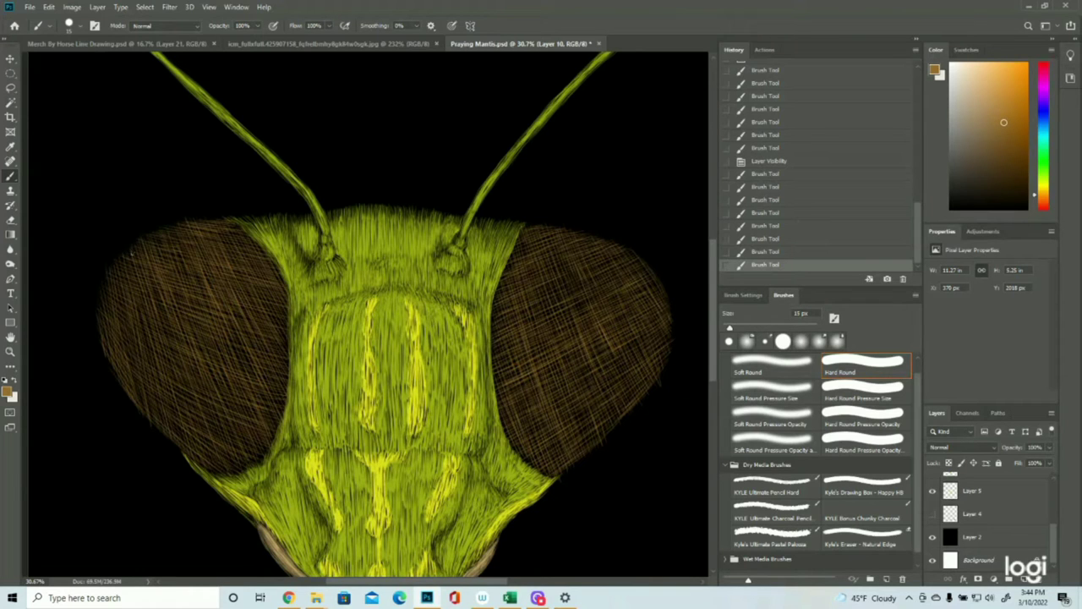
drag(129, 258, 119, 265)
drag(124, 256, 112, 256)
Lasso and delete the stray strokes beyond the outer edge and the lower tip of the right-hand eye
scroll(108, 356, down, 1)
click(11, 88)
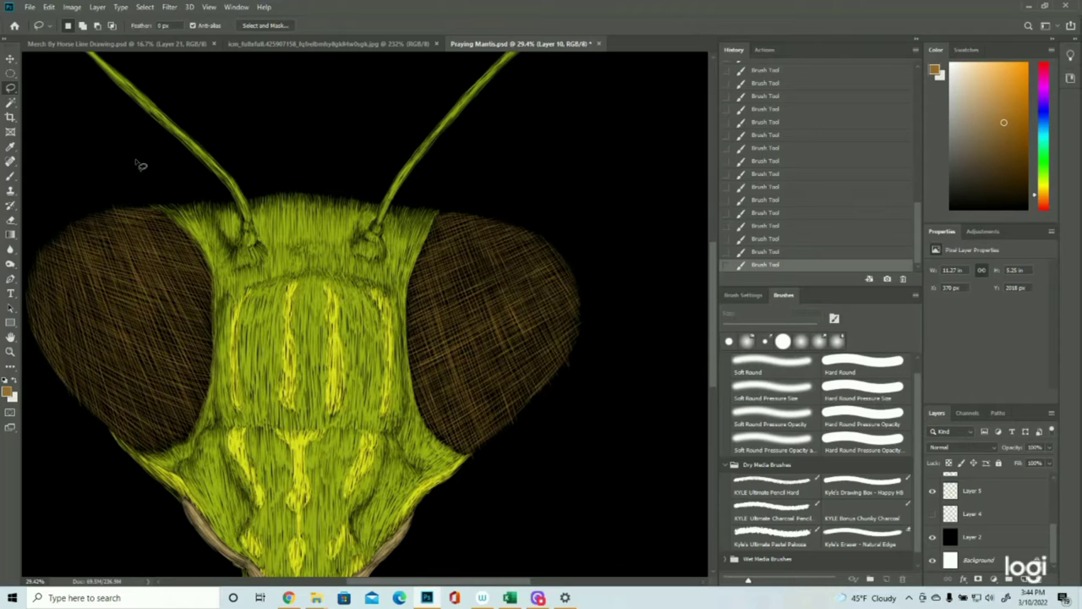
scroll(581, 349, down, 1)
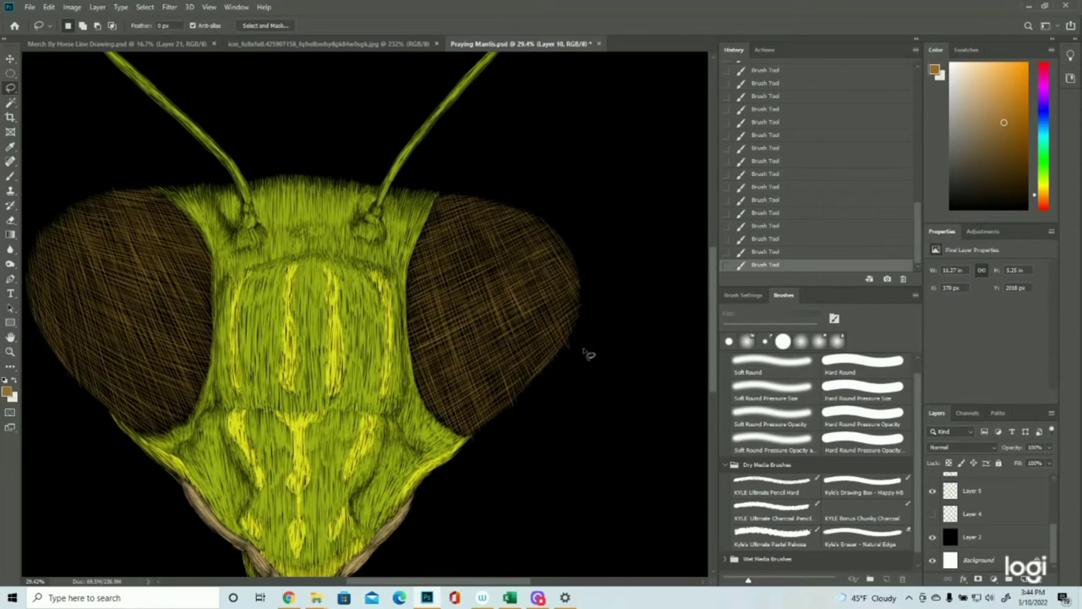
mouse_move(581, 348)
mouse_down()
mouse_move(582, 333)
mouse_move(561, 367)
mouse_move(583, 338)
mouse_up()
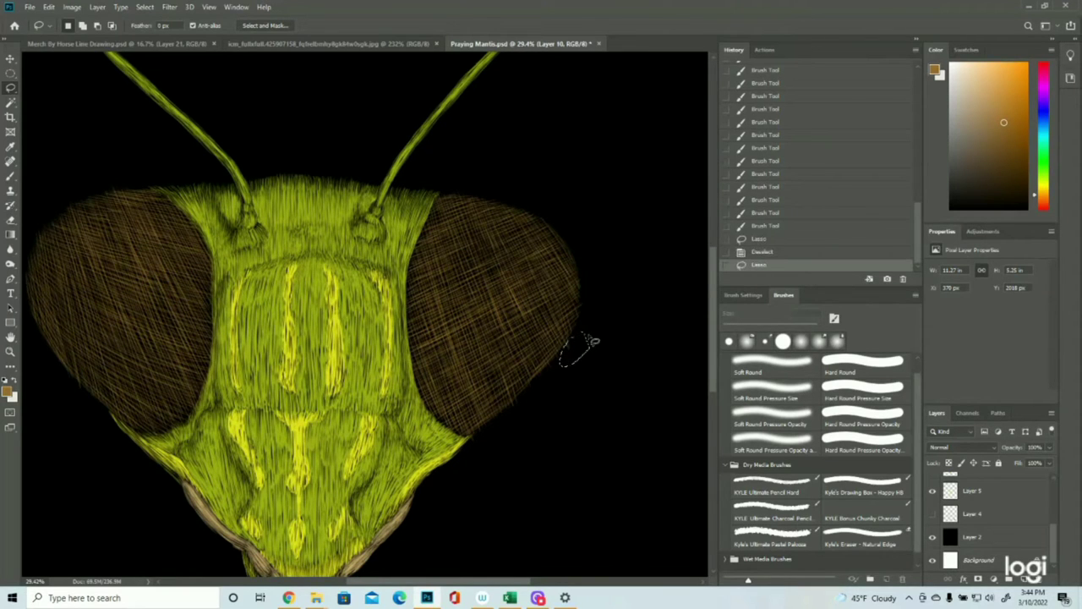
key(Delete)
key(ctrl+d)
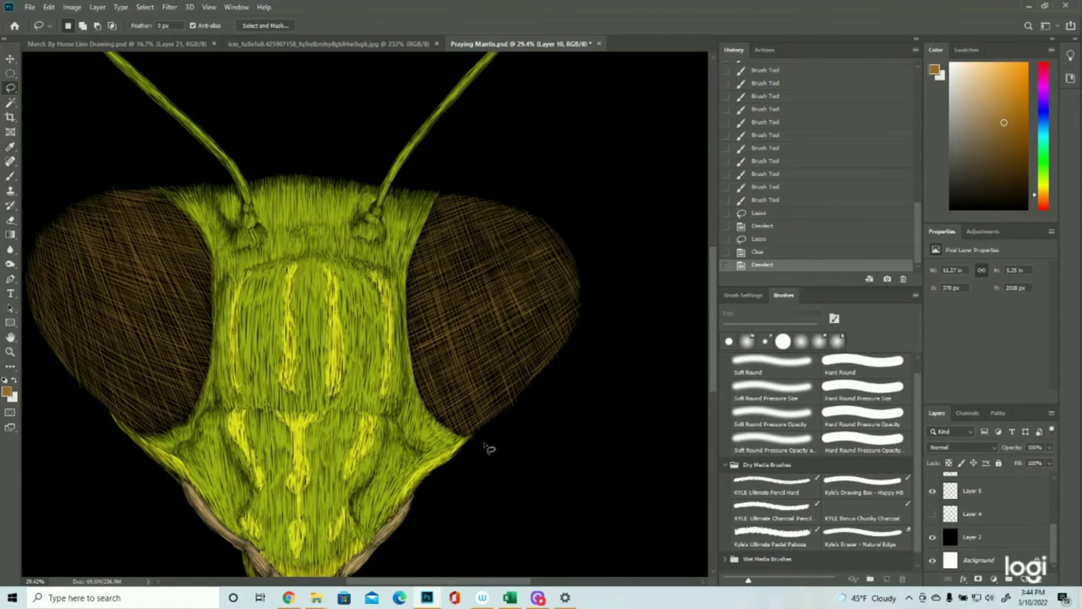
mouse_move(474, 436)
mouse_down()
mouse_move(477, 448)
mouse_move(474, 437)
mouse_up()
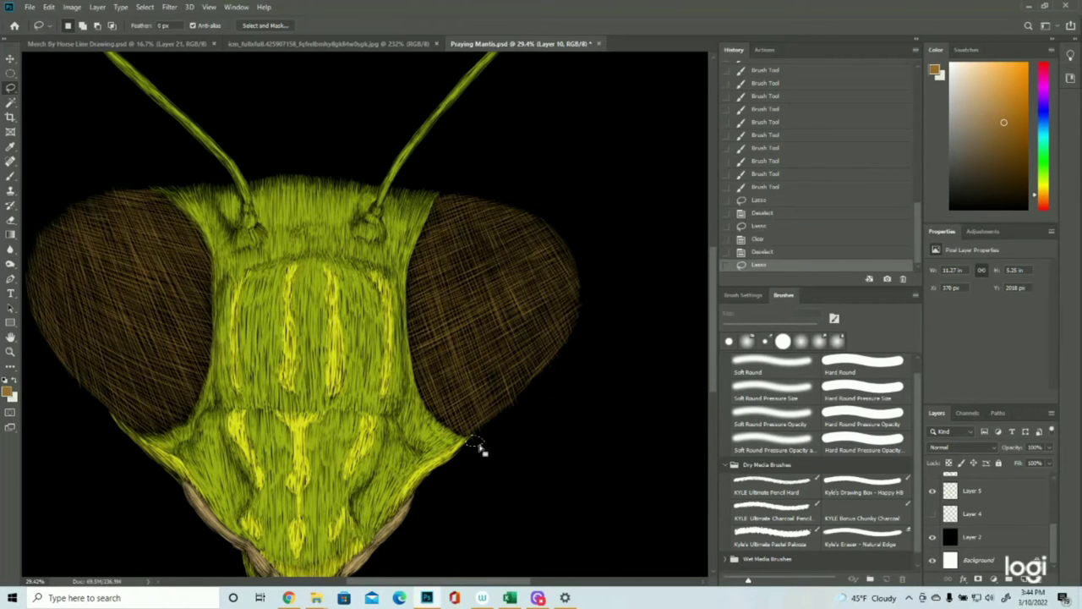
key(Delete)
key(ctrl+d)
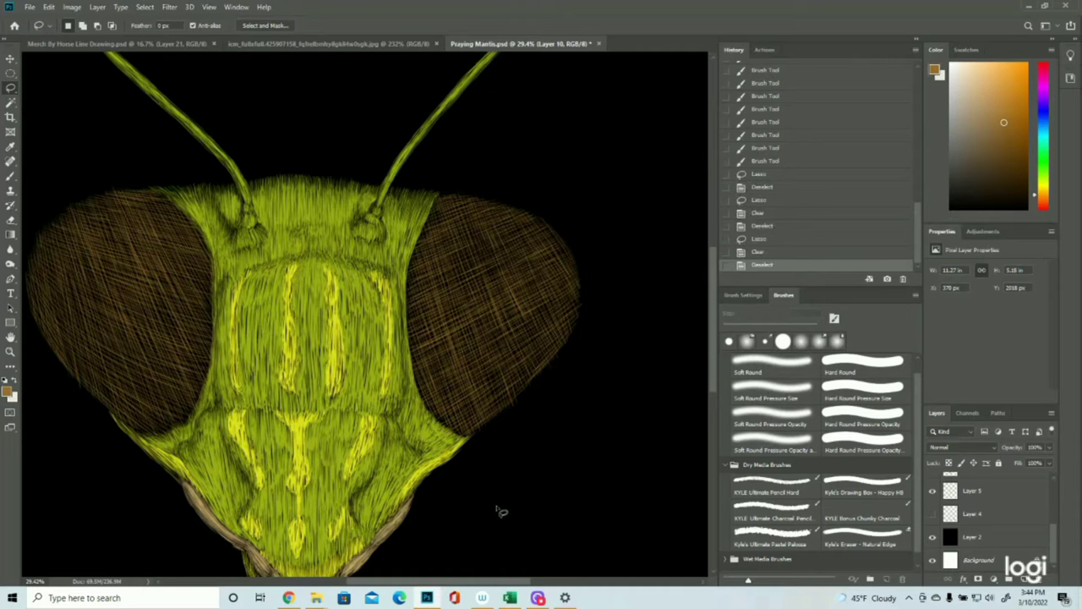
Review the whole head, add a new layer above Layer 10 and activate the Brush tool
click(9, 352)
drag(311, 343, 280, 346)
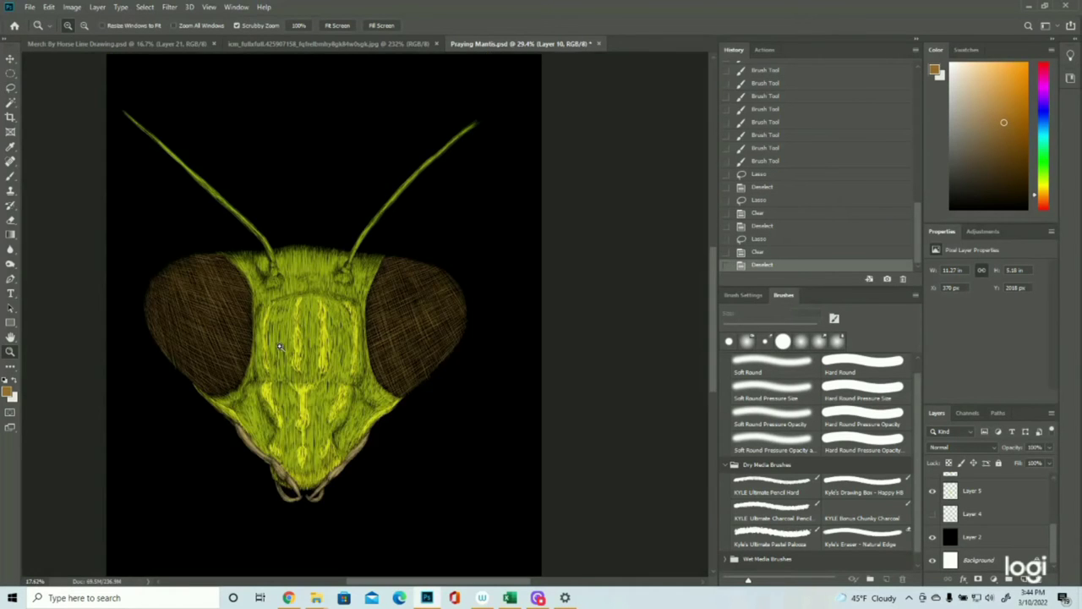
click(522, 201)
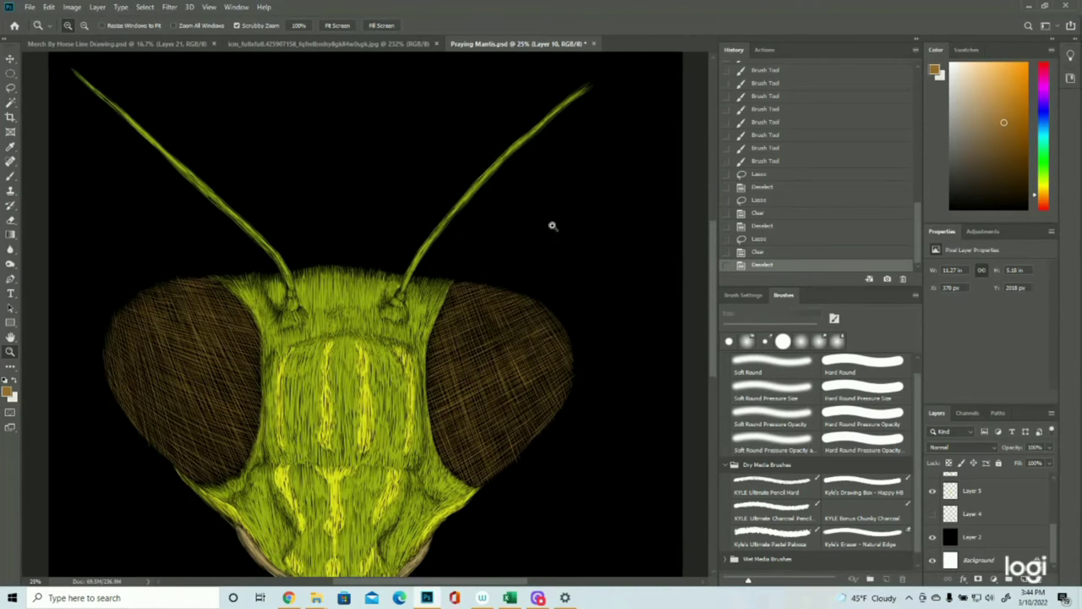
scroll(1019, 530, up, 3)
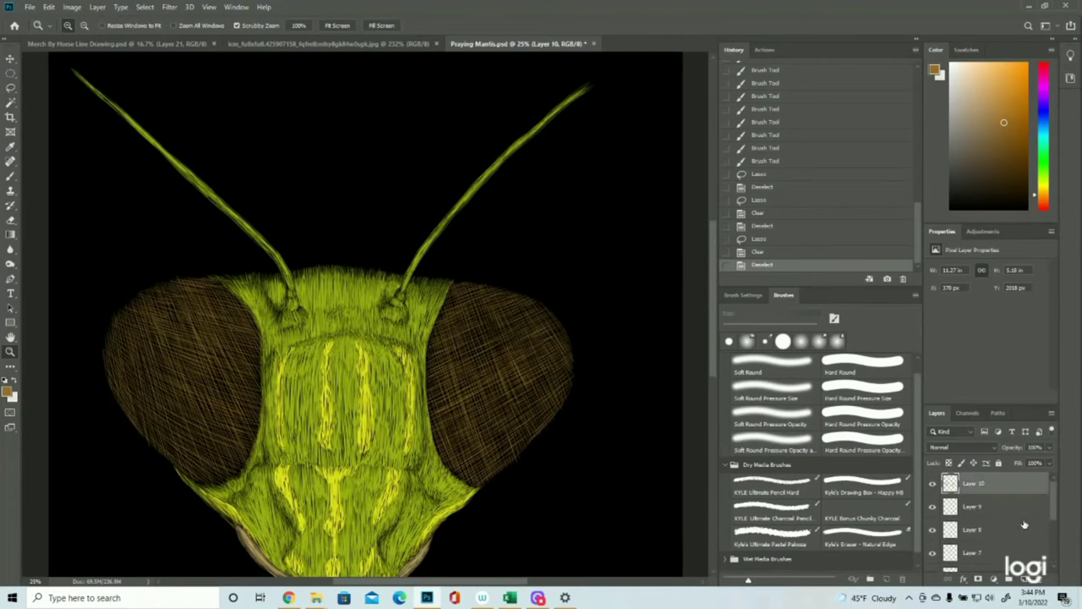
click(1023, 580)
key(b)
scroll(363, 312, down, 2)
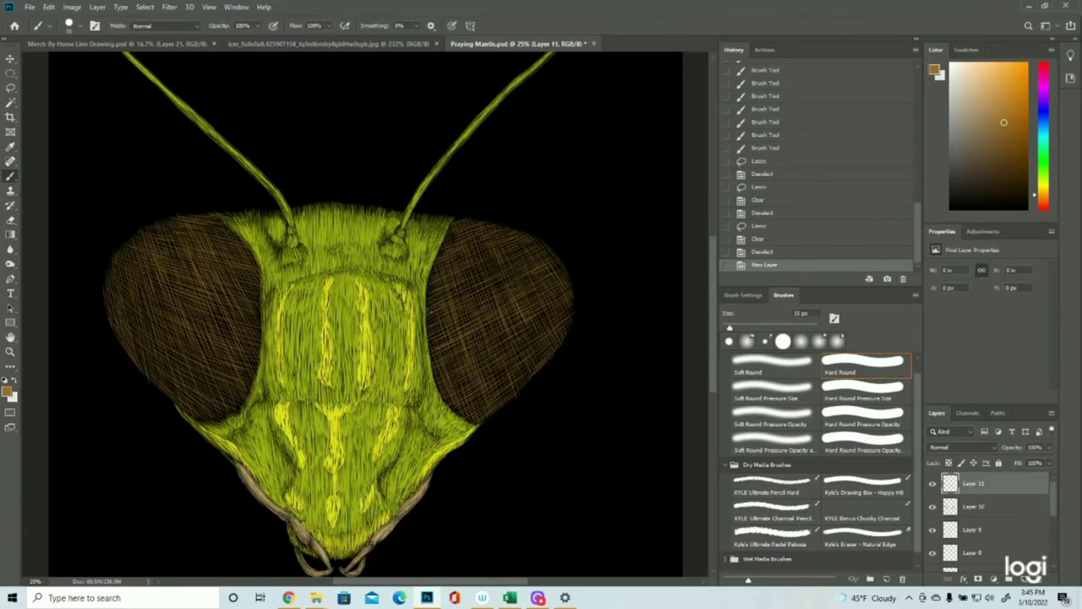
Draw short diagonal brown strokes with the 15 px Hard Round brush over the upper outer part of the right-hand eye on Layer 11
scroll(428, 312, down, 2)
scroll(428, 311, up, 1)
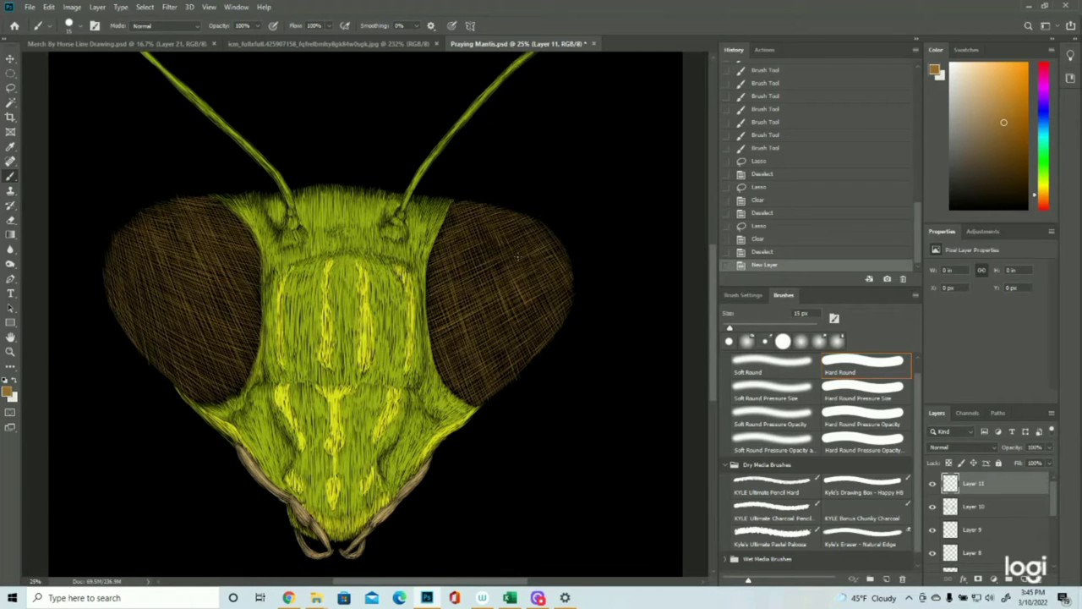
mouse_move(511, 240)
mouse_down()
mouse_move(540, 303)
mouse_move(535, 293)
mouse_up()
mouse_move(512, 243)
mouse_down()
mouse_move(531, 287)
mouse_move(532, 272)
mouse_up()
mouse_move(523, 245)
mouse_down()
mouse_move(548, 298)
mouse_move(538, 262)
mouse_up()
drag(523, 240, 546, 276)
mouse_move(531, 242)
mouse_down()
mouse_move(549, 279)
mouse_move(553, 267)
mouse_up()
drag(538, 240, 559, 265)
mouse_move(525, 223)
mouse_down()
mouse_move(545, 292)
mouse_move(559, 291)
mouse_up()
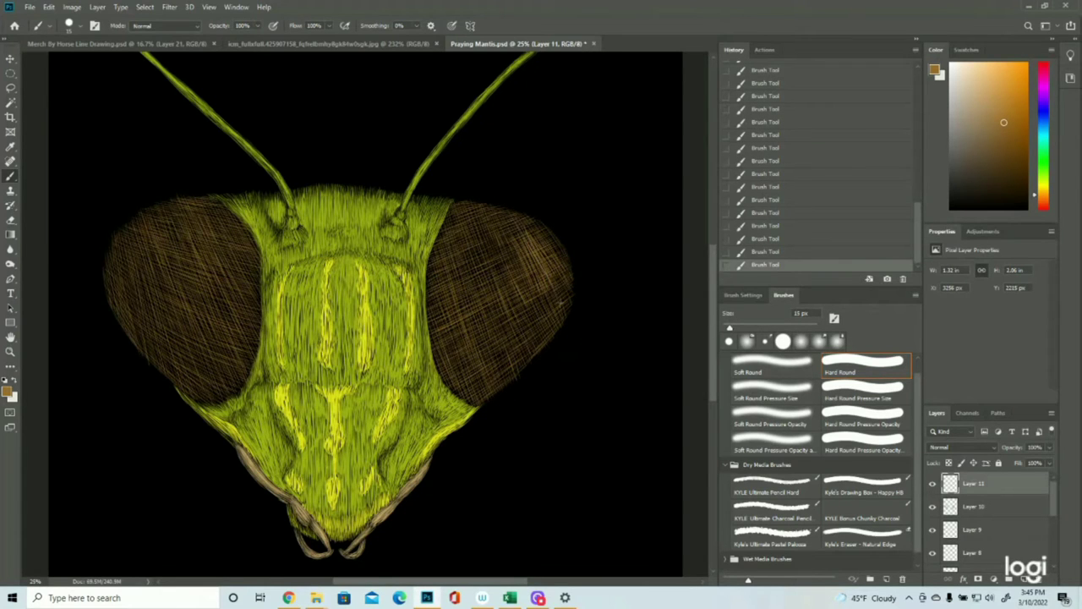
drag(530, 254, 542, 279)
mouse_move(509, 237)
mouse_down()
mouse_move(519, 260)
mouse_move(522, 250)
mouse_up()
drag(545, 297, 545, 281)
drag(535, 240, 548, 259)
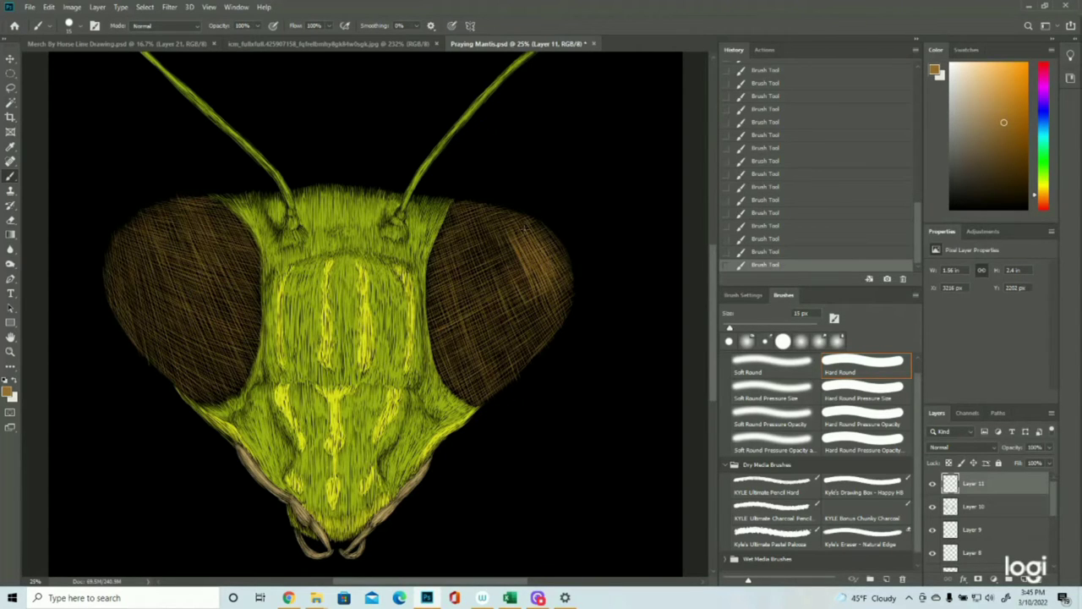
Extend the dense brown hatching of the right-hand eye inward from its outer part and down toward the lower outer edge
drag(532, 240, 515, 216)
drag(521, 270, 500, 225)
drag(531, 296, 498, 237)
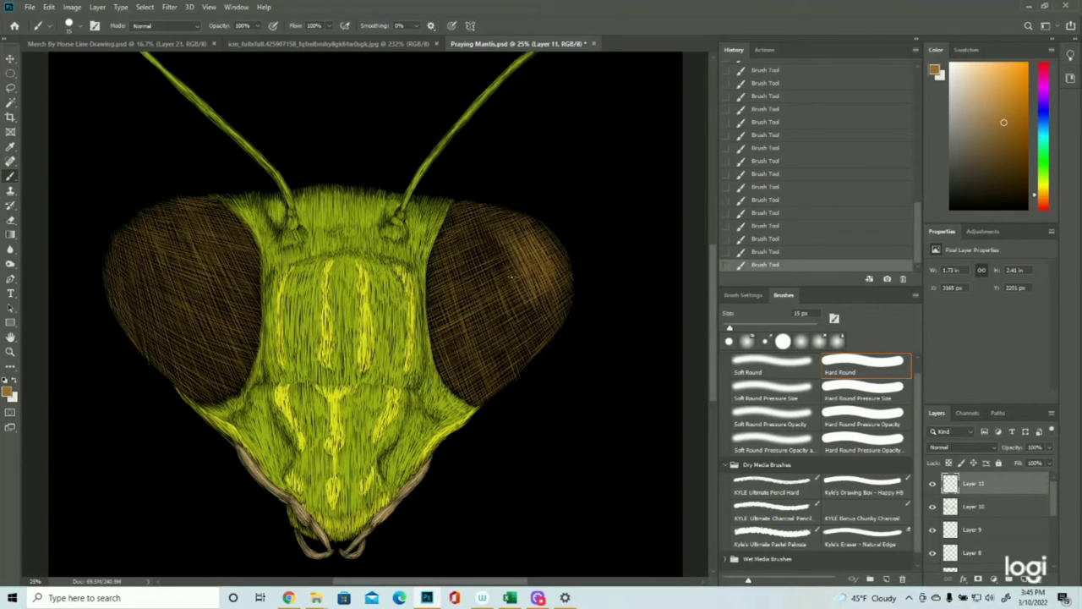
drag(511, 277, 508, 249)
drag(537, 312, 509, 228)
mouse_move(549, 296)
mouse_down()
mouse_move(516, 239)
mouse_move(550, 326)
mouse_up()
mouse_move(521, 258)
mouse_down()
mouse_move(539, 305)
mouse_move(499, 238)
mouse_up()
mouse_move(522, 294)
mouse_down()
mouse_move(491, 226)
mouse_move(497, 250)
mouse_up()
drag(541, 318, 500, 215)
drag(514, 291, 487, 231)
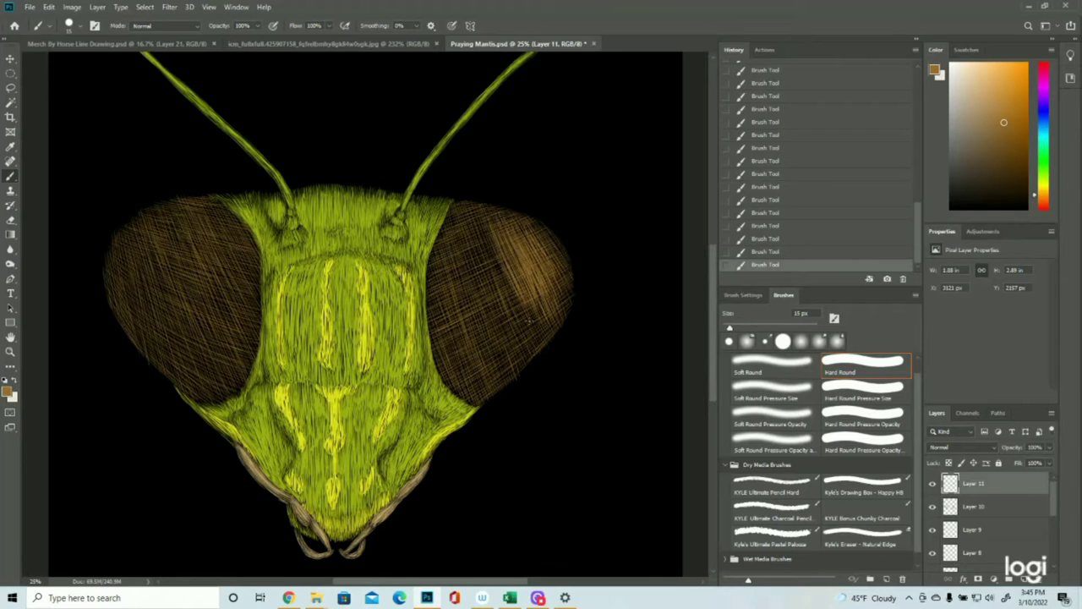
Add long slanted brown strokes through the middle of the right-hand eye, from its upper edge toward the lower edge
drag(529, 334, 482, 223)
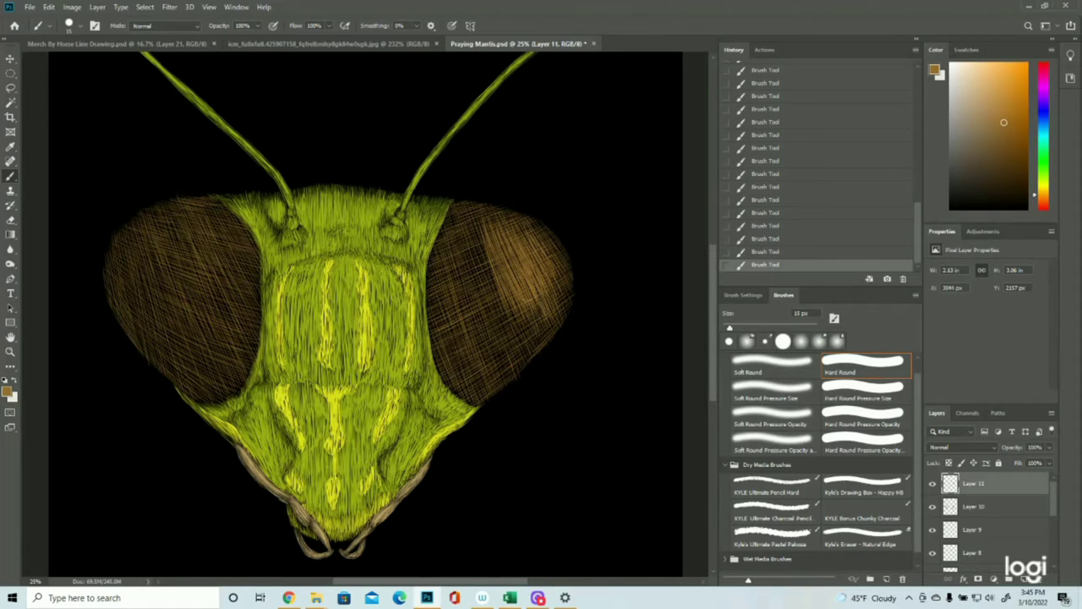
mouse_move(521, 321)
mouse_down()
mouse_move(469, 211)
mouse_move(514, 324)
mouse_move(478, 221)
mouse_move(495, 297)
mouse_move(477, 248)
mouse_up()
drag(492, 288, 472, 237)
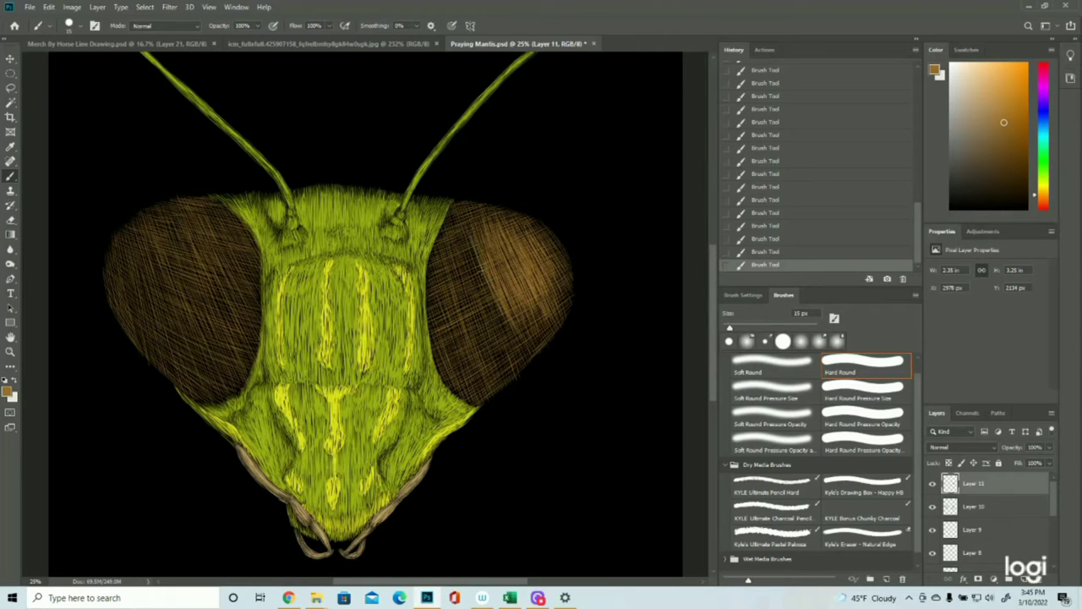
mouse_move(516, 340)
mouse_down()
mouse_move(506, 302)
mouse_move(516, 331)
mouse_up()
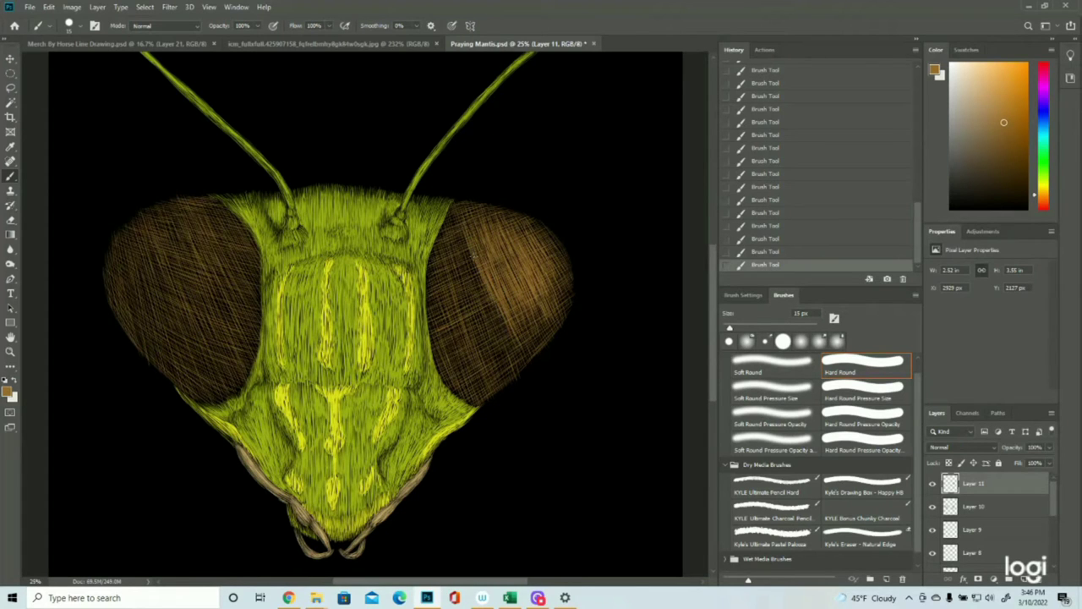
drag(462, 225, 489, 304)
mouse_move(467, 258)
mouse_down()
mouse_move(496, 326)
mouse_move(475, 275)
mouse_up()
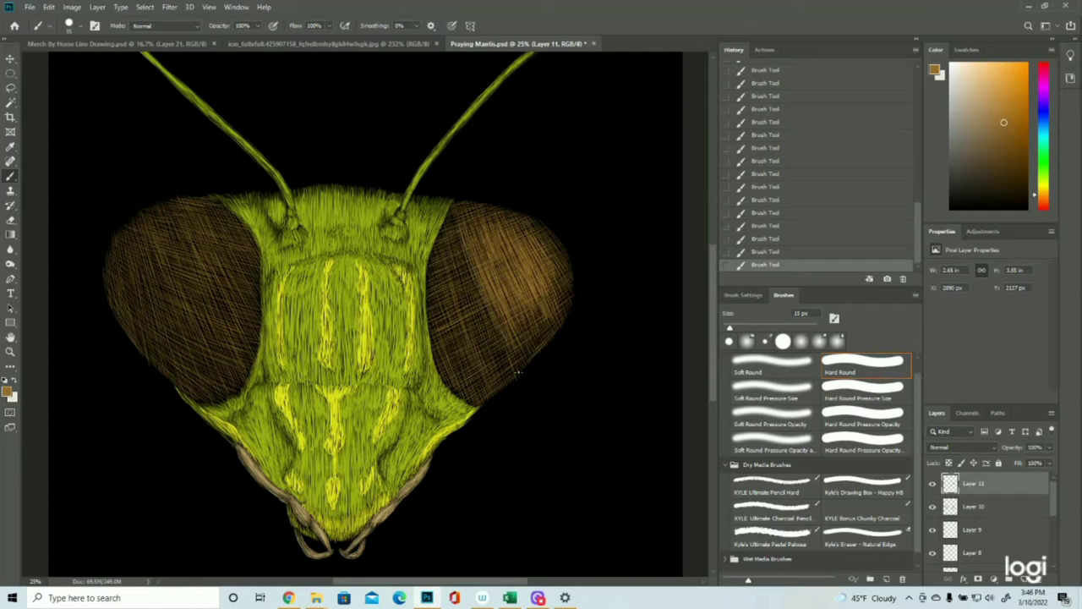
drag(457, 228, 515, 372)
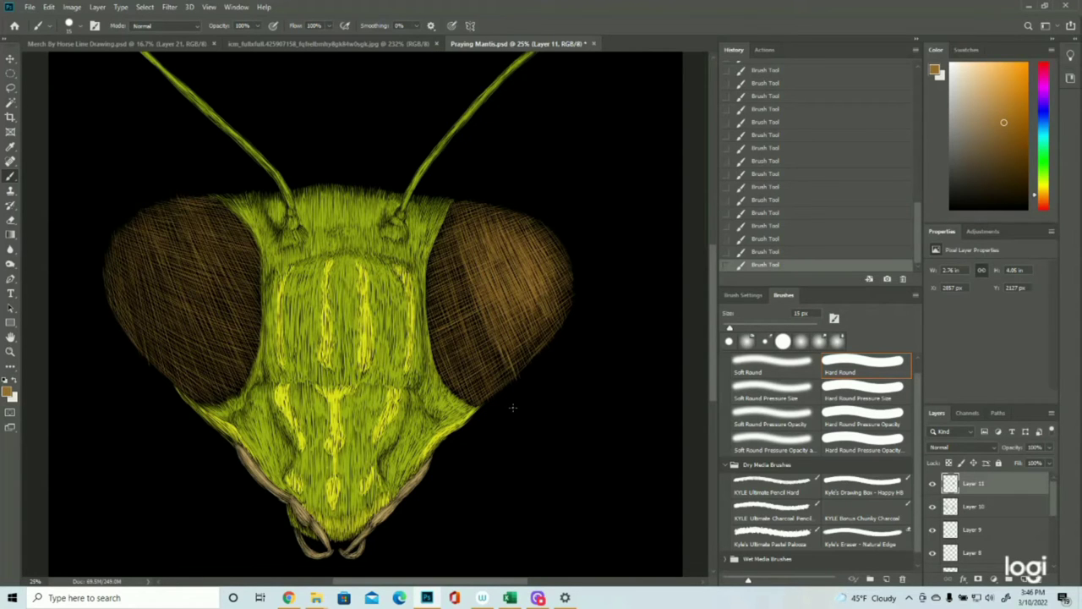
Step back through the history to remove the latest long strokes near the lower edge of the right-hand eye
click(797, 212)
click(774, 160)
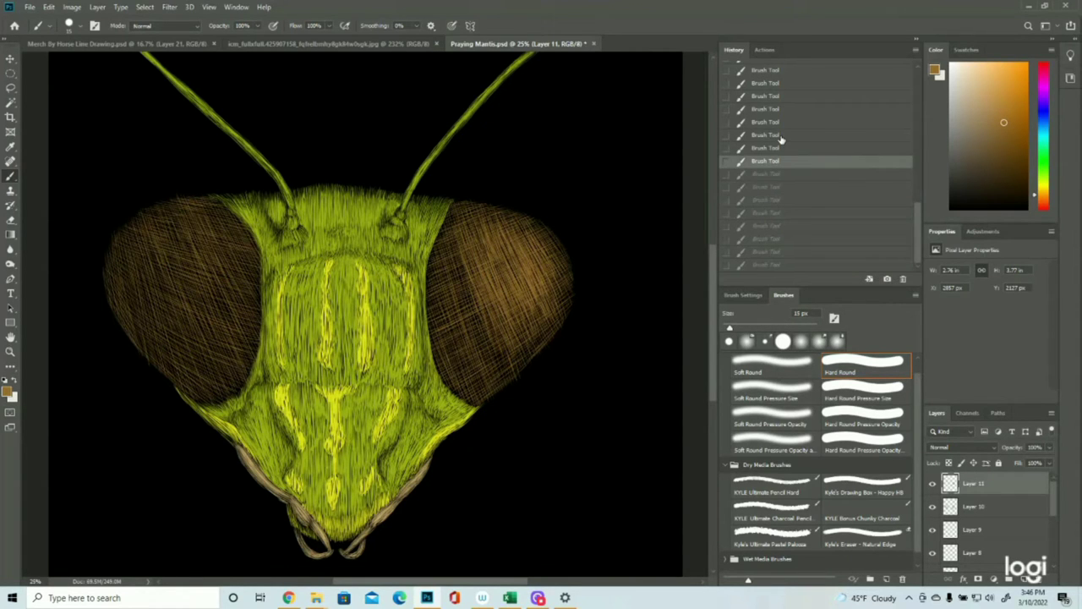
click(781, 139)
click(782, 148)
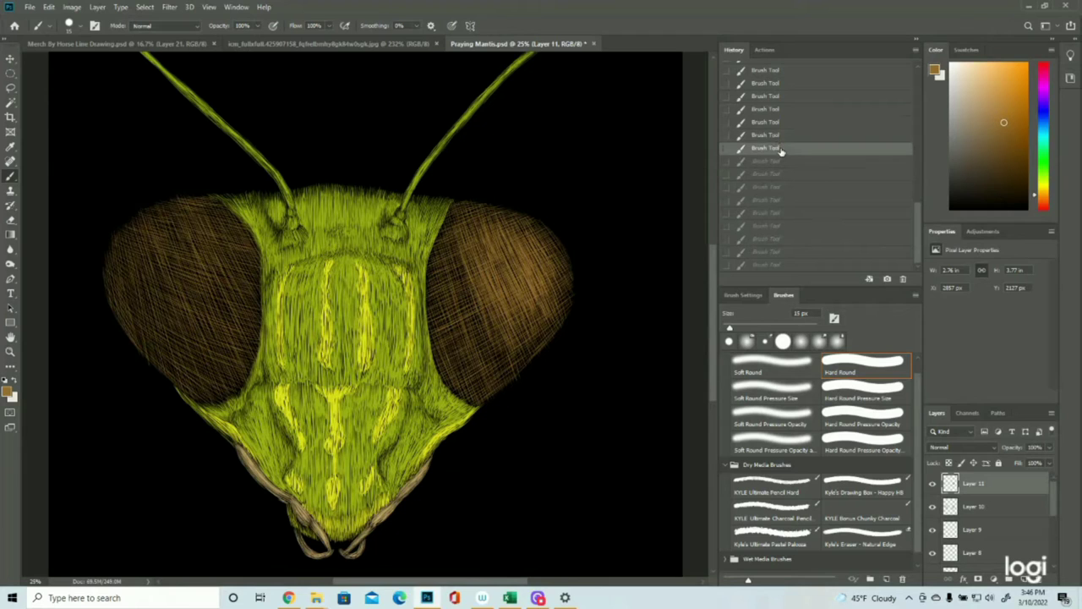
Fill the inner and lower parts of the right-hand eye with slanted brown strokes and cross-hatch over them in the opposite direction
mouse_move(493, 323)
mouse_down()
mouse_move(501, 358)
mouse_move(510, 355)
mouse_up()
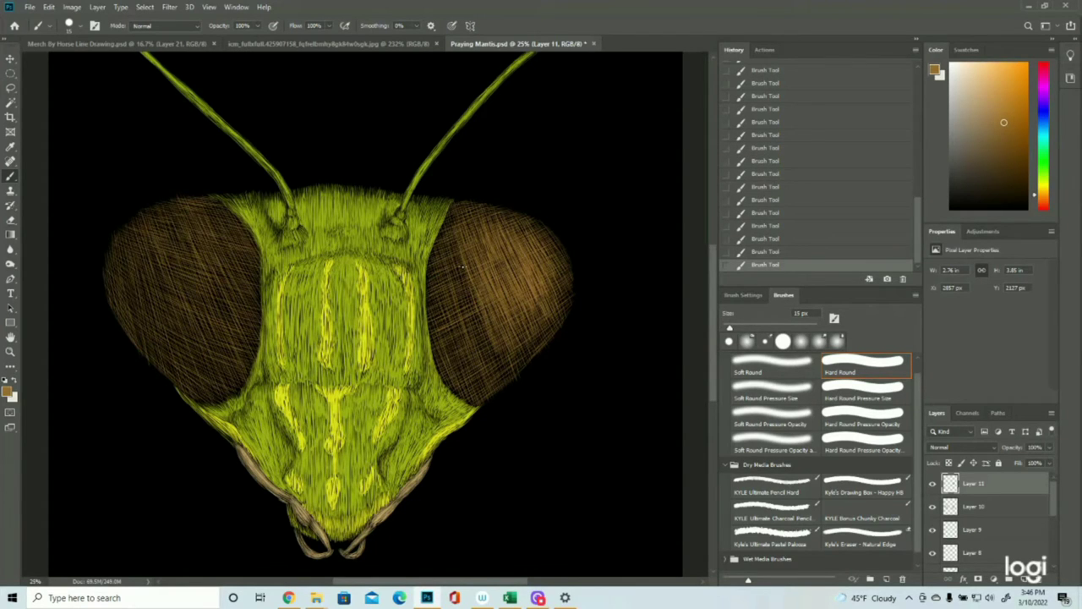
mouse_move(457, 241)
mouse_down()
mouse_move(476, 321)
mouse_move(459, 253)
mouse_move(470, 290)
mouse_up()
mouse_move(488, 342)
mouse_down()
mouse_move(482, 315)
mouse_move(494, 337)
mouse_up()
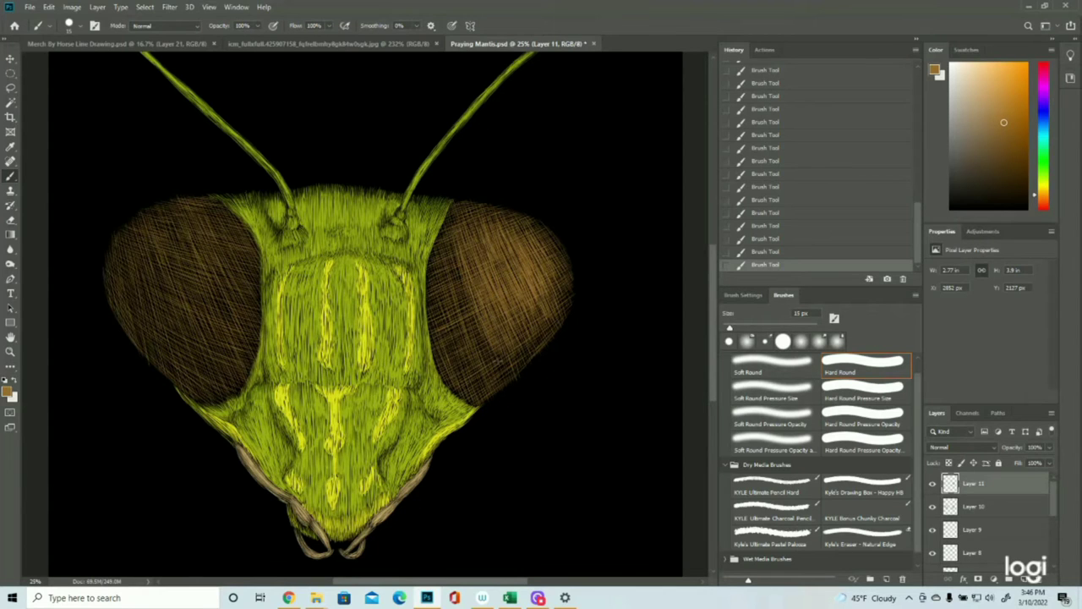
mouse_move(453, 255)
mouse_down()
mouse_move(444, 246)
mouse_move(493, 366)
mouse_move(477, 350)
mouse_up()
mouse_move(565, 235)
mouse_down()
mouse_move(543, 274)
mouse_move(546, 298)
mouse_up()
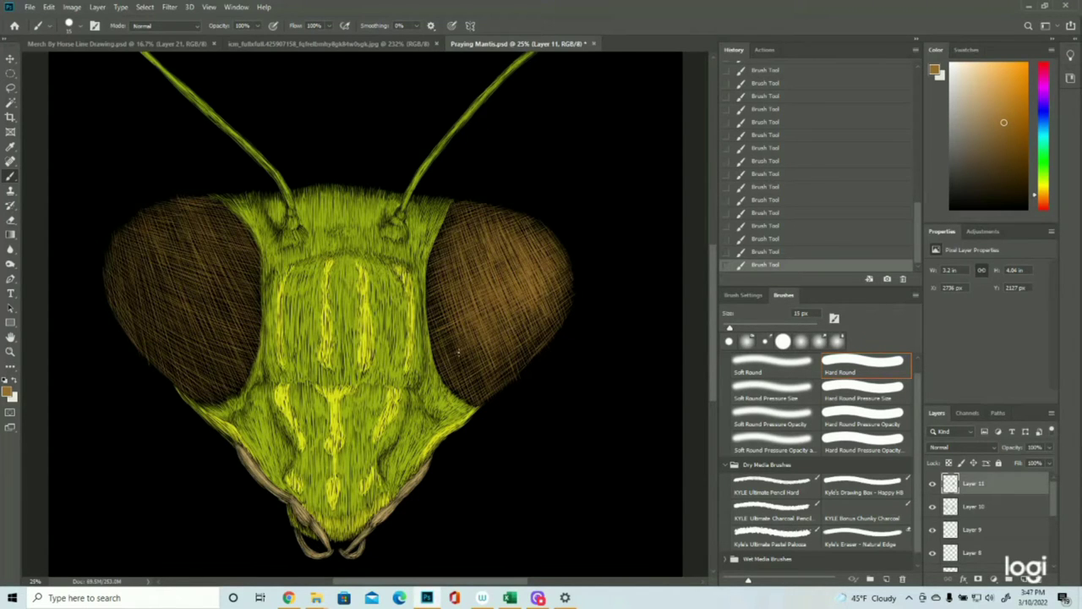
drag(543, 318, 508, 342)
mouse_move(519, 260)
mouse_down()
mouse_move(470, 288)
mouse_move(437, 270)
mouse_up()
Compare both eyes, and brush nearly horizontal brown strokes across the upper part of the left-hand eye
click(10, 352)
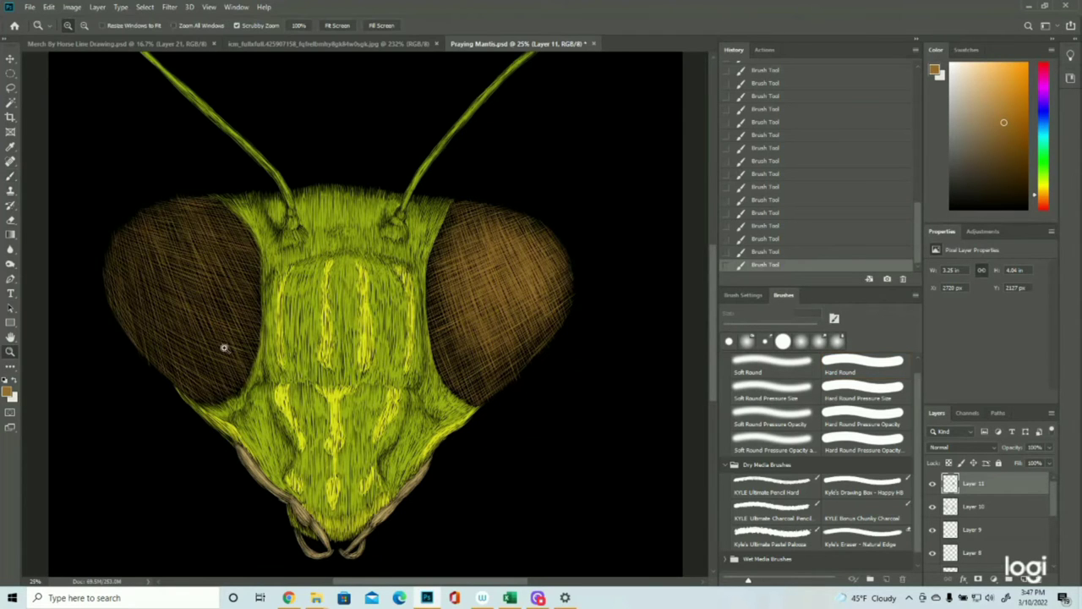
drag(374, 367, 333, 370)
click(393, 286)
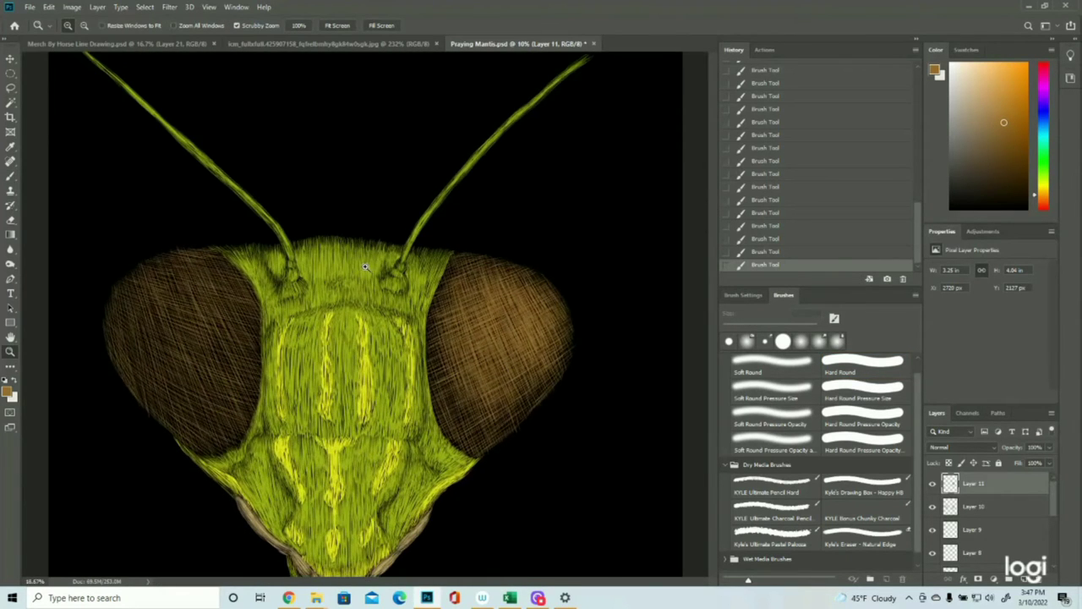
click(10, 177)
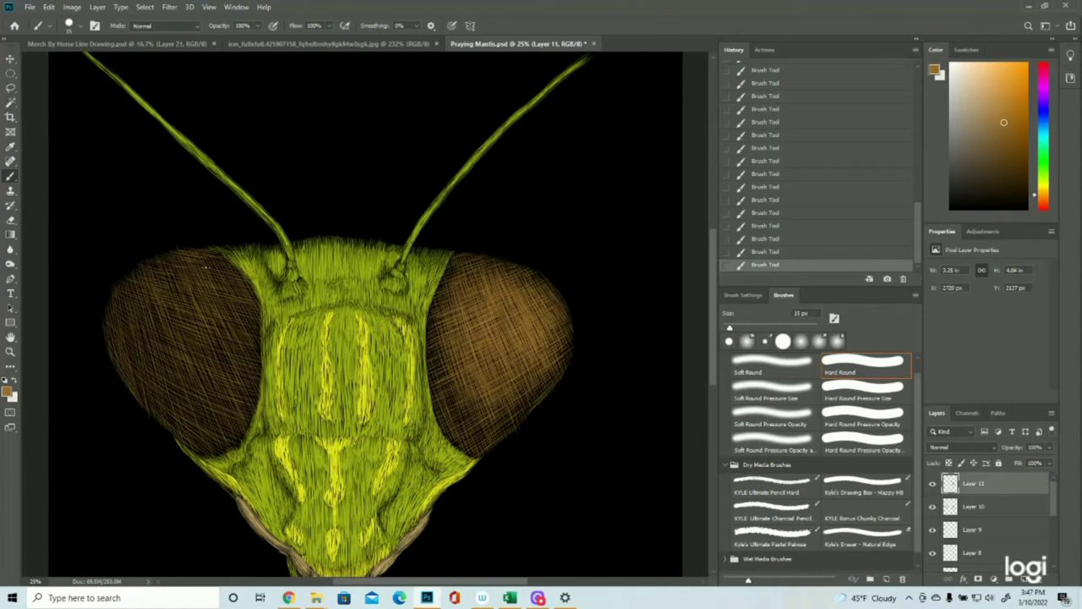
drag(176, 260, 233, 275)
drag(167, 269, 240, 287)
drag(157, 269, 249, 290)
drag(195, 269, 231, 275)
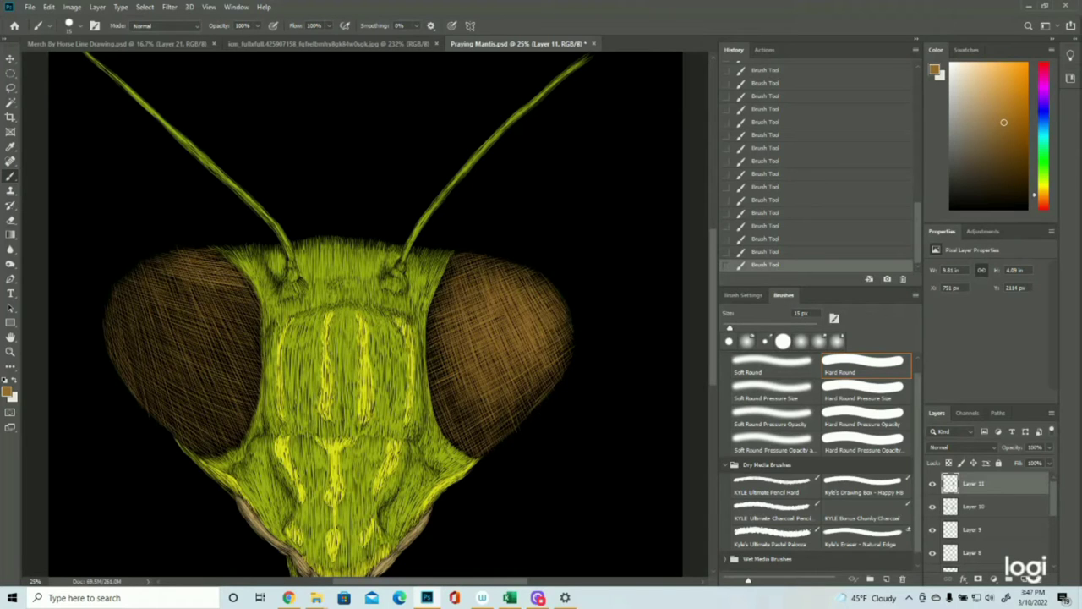
mouse_move(160, 277)
mouse_down()
mouse_move(237, 292)
mouse_move(167, 277)
mouse_up()
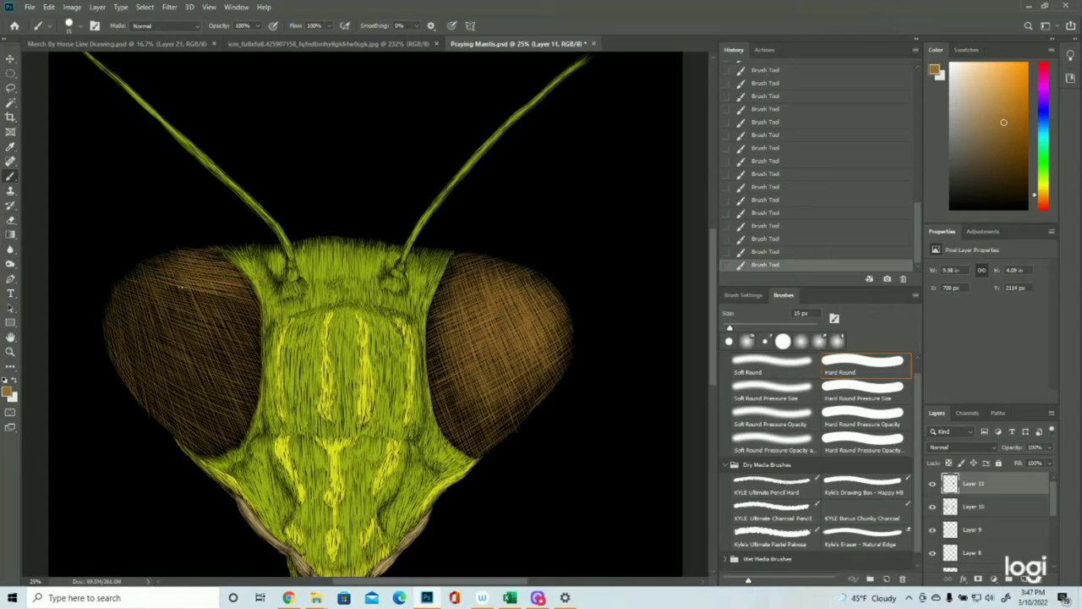
mouse_move(240, 306)
mouse_down()
mouse_move(152, 279)
mouse_move(244, 306)
mouse_up()
mouse_move(156, 287)
mouse_down()
mouse_move(242, 314)
mouse_move(181, 285)
mouse_move(229, 294)
mouse_move(199, 274)
mouse_up()
drag(225, 276, 197, 269)
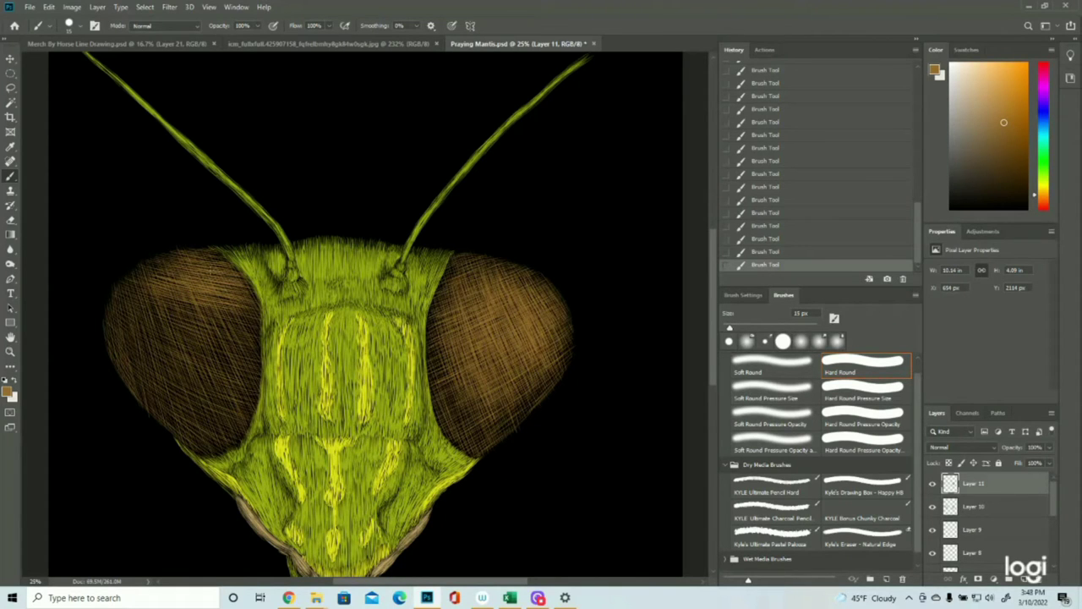
Continue the long, slightly descending brown strokes from the outer edge across the middle of the left-hand eye
mouse_move(142, 291)
mouse_down()
mouse_move(255, 323)
mouse_move(131, 294)
mouse_move(259, 325)
mouse_up()
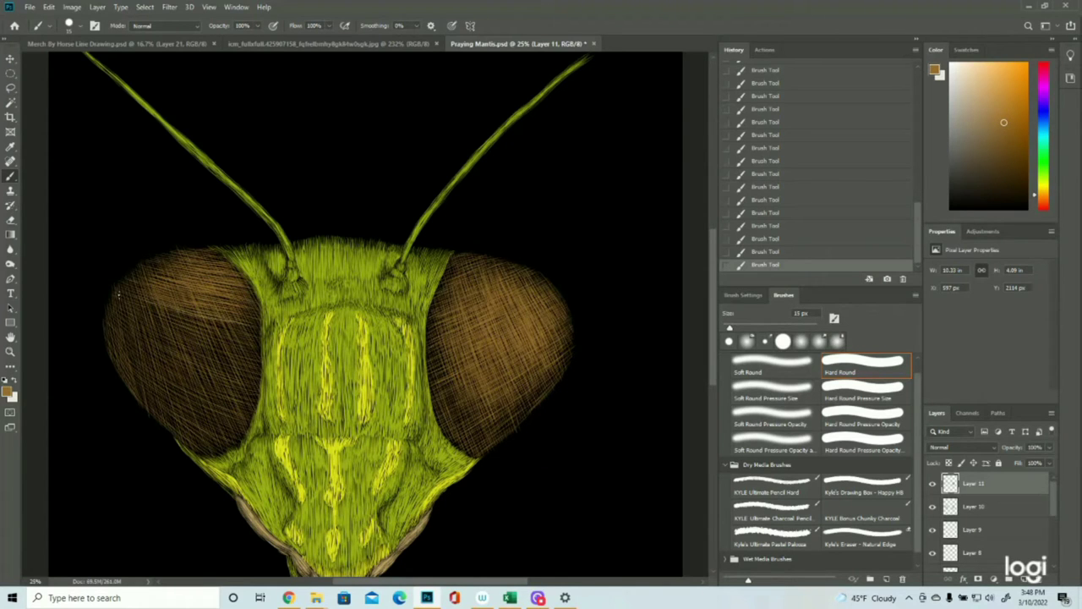
drag(118, 295, 253, 342)
mouse_move(132, 306)
mouse_down()
mouse_move(253, 357)
mouse_move(246, 370)
mouse_up()
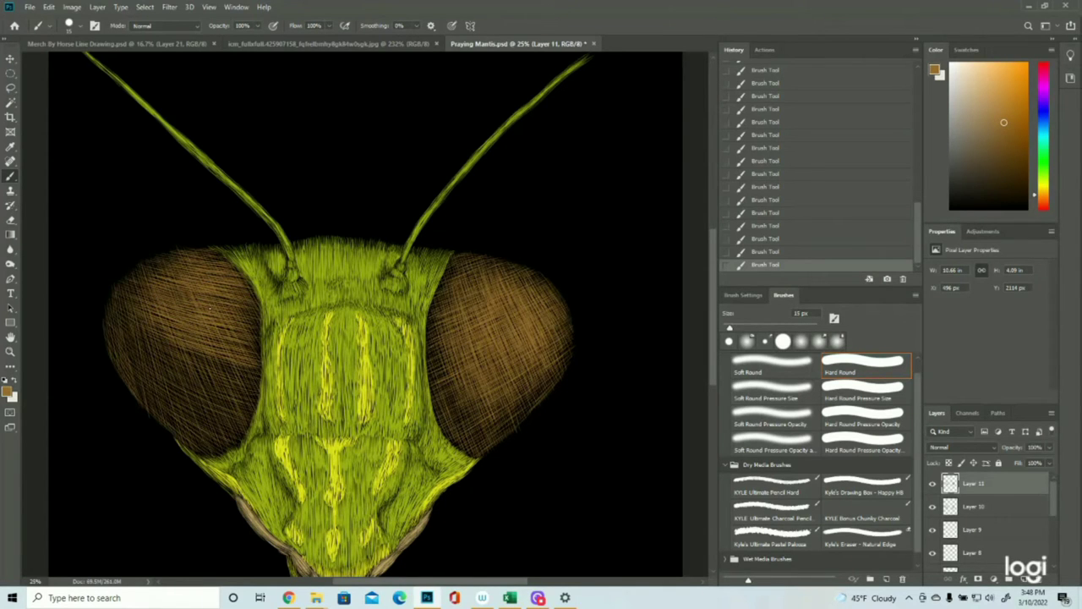
Step back through the history to undo the latest strokes across the middle of the left-hand eye
click(829, 226)
click(794, 185)
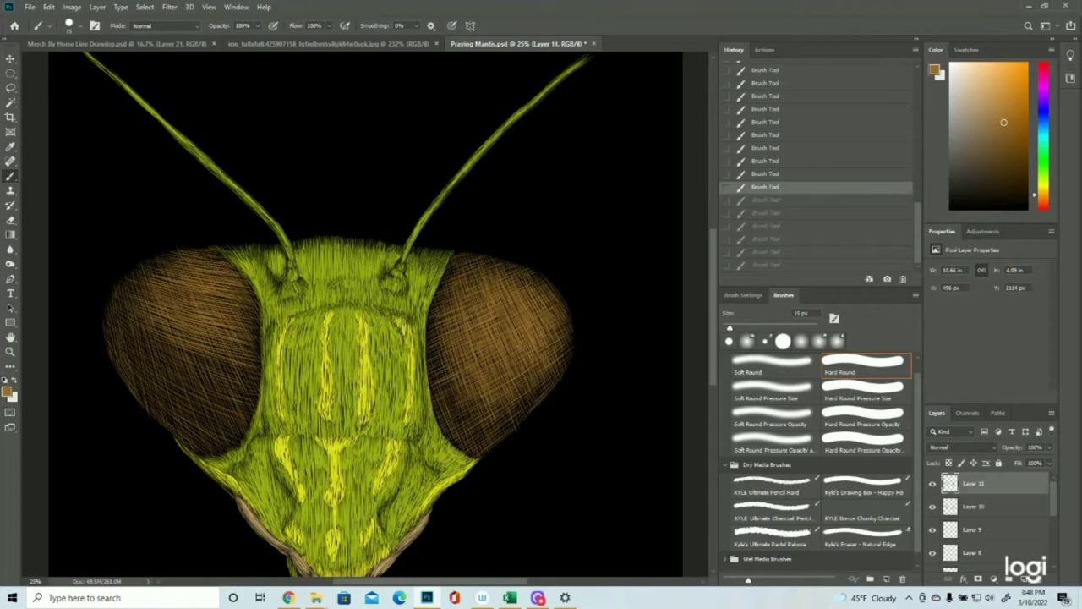
key(ctrl+z)
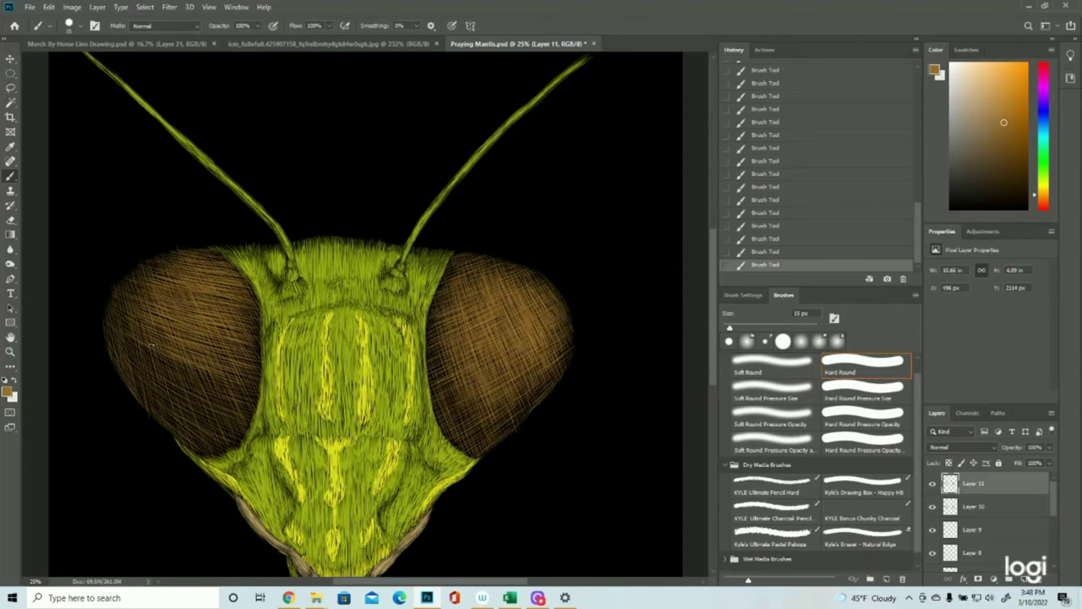
Hatch the lower half of the left-hand eye with descending brown strokes down to its lower tip
drag(127, 337, 225, 387)
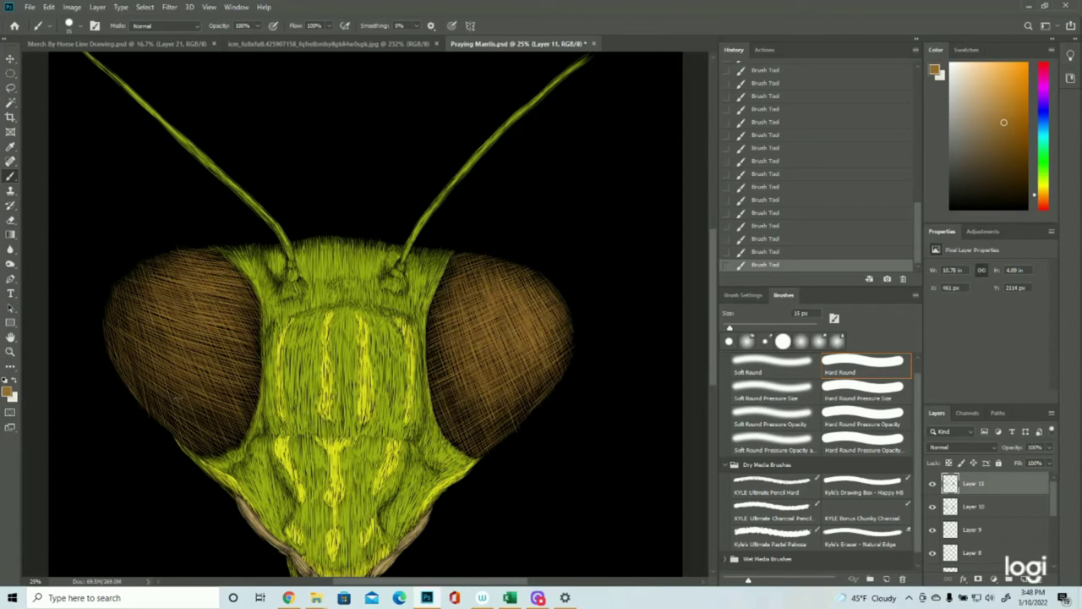
drag(133, 383, 202, 429)
drag(206, 415, 232, 432)
Cross-hatch the left-hand eye with steep brown strokes, working from the inner side to the outer edge
drag(204, 259, 255, 369)
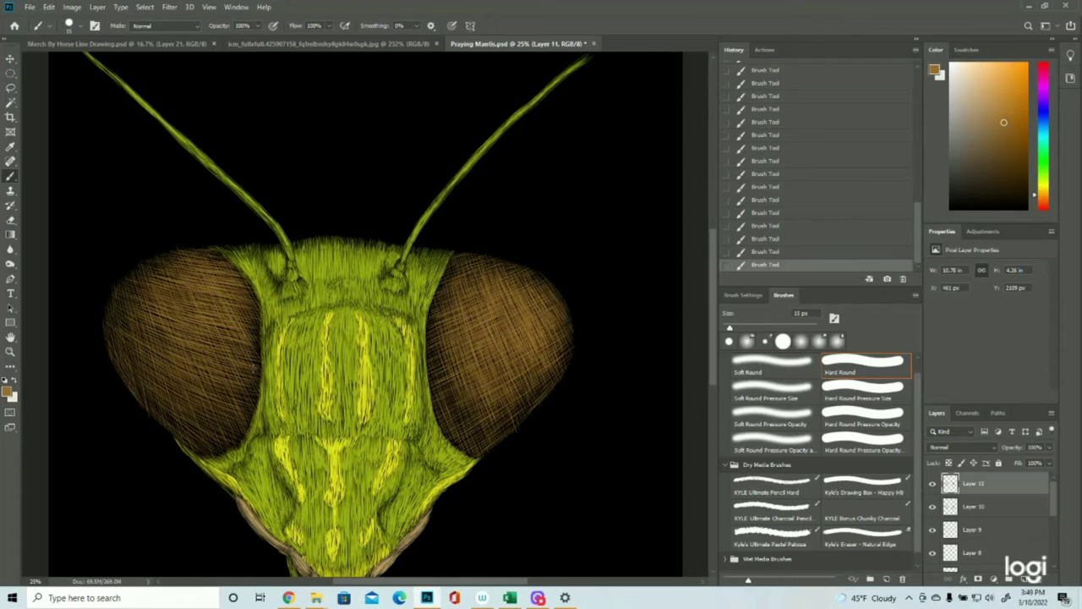
drag(182, 255, 245, 377)
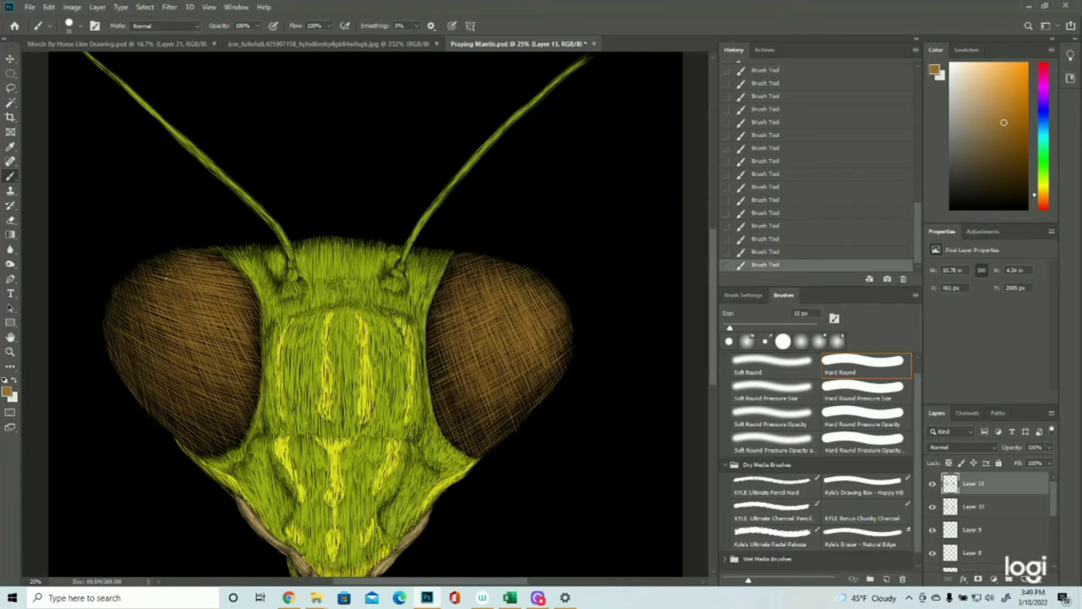
drag(199, 380, 203, 390)
drag(165, 311, 194, 422)
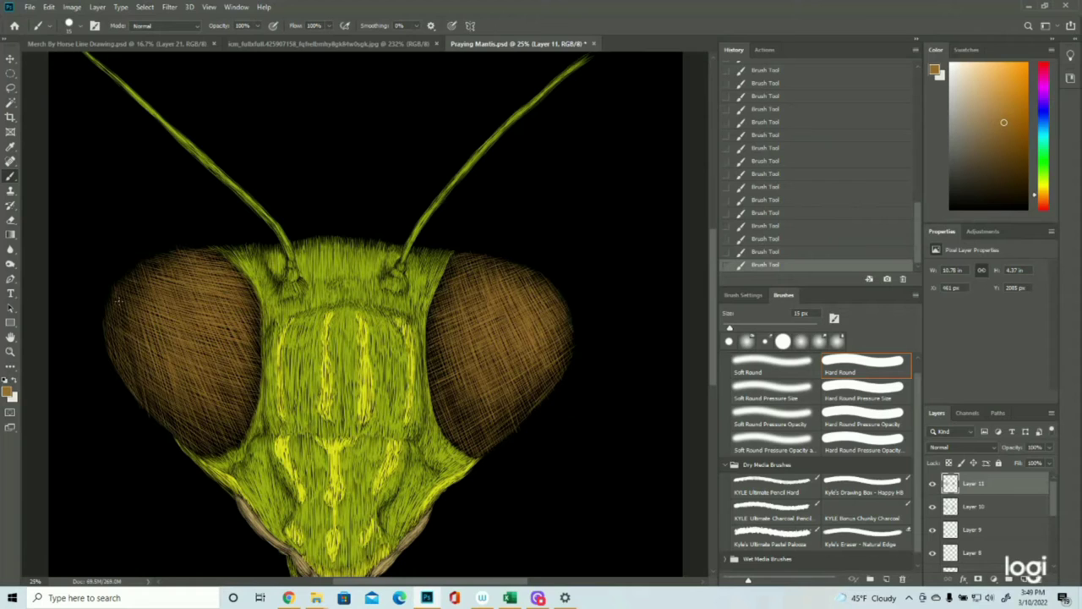
drag(131, 356, 136, 371)
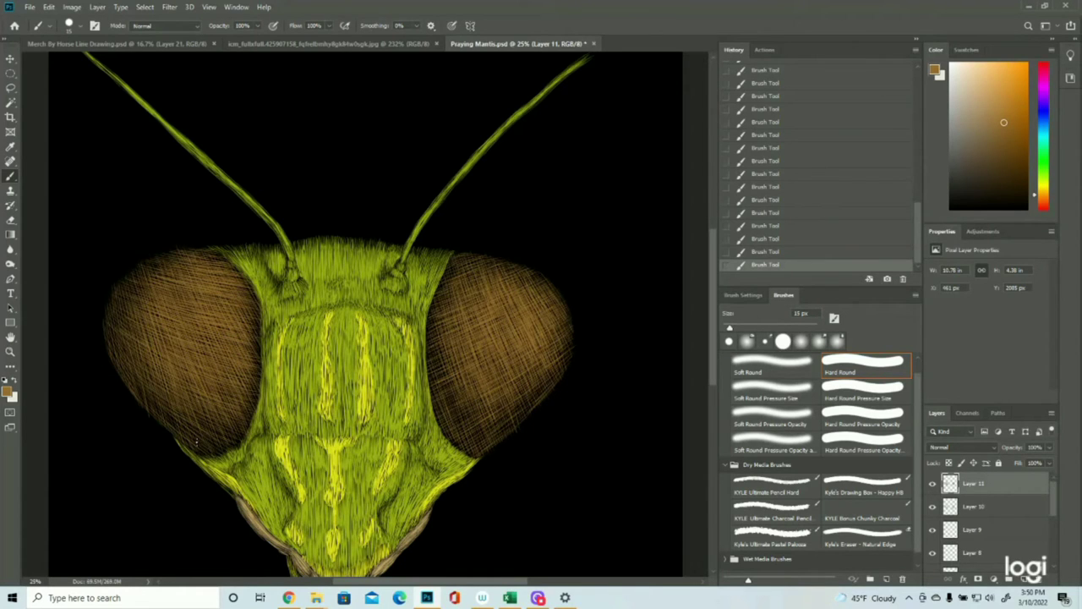
Review the whole mantis head with both hatched eyes and save the document
click(10, 352)
drag(383, 370, 326, 379)
click(425, 385)
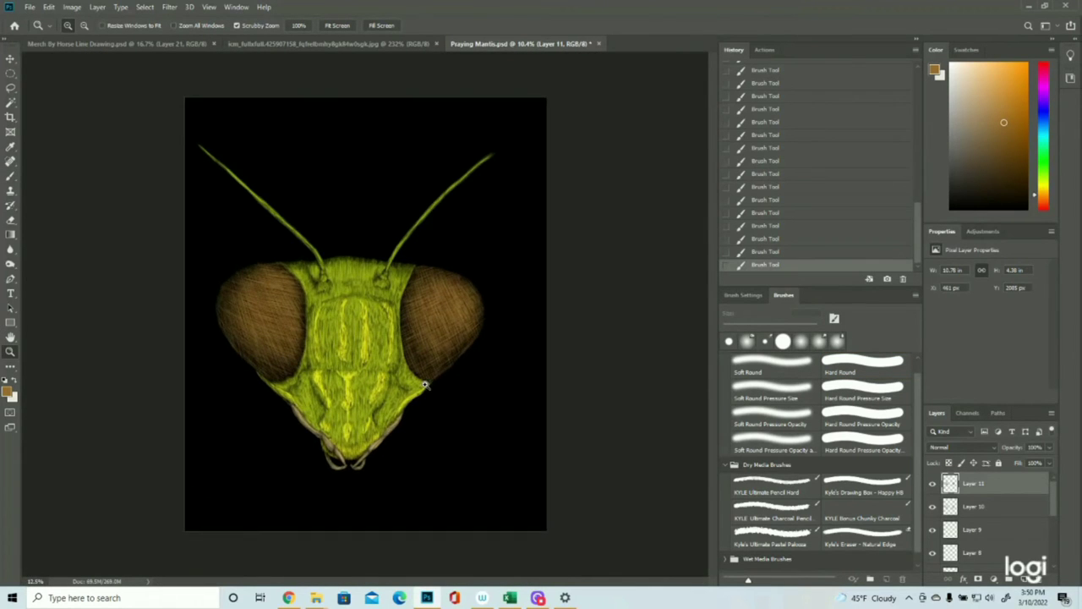
click(444, 328)
click(30, 6)
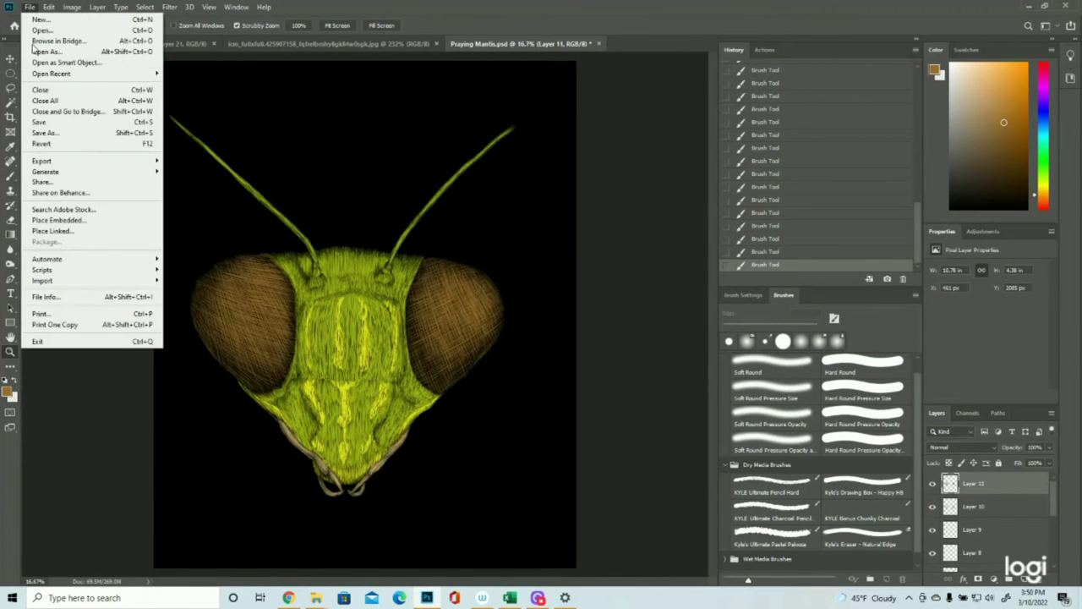
click(51, 121)
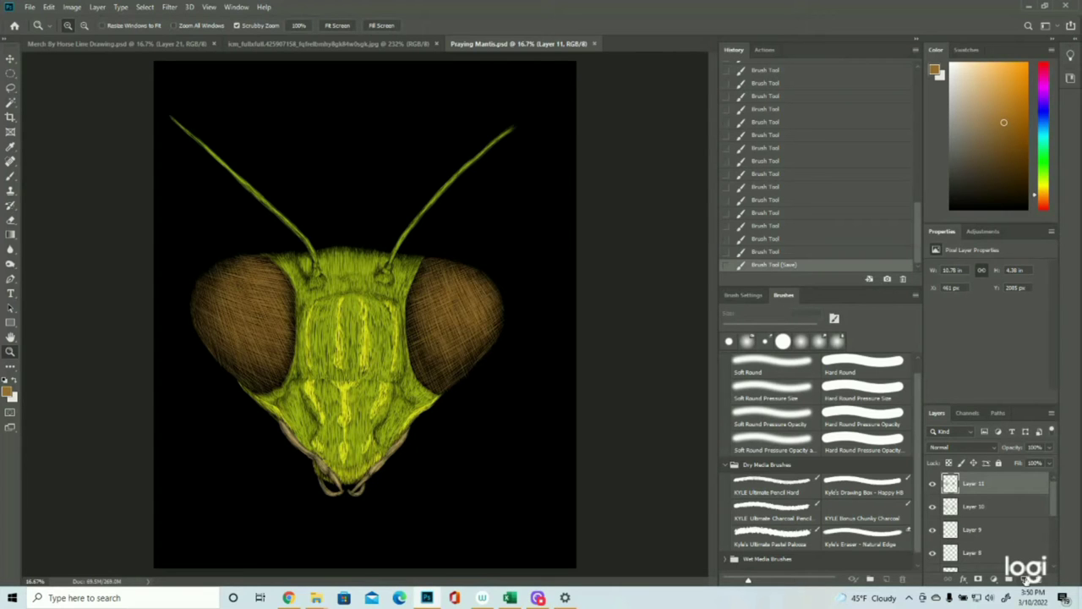
Add a new layer above Layer 11, show Layer 4 and bring the painted colour swatches into close view
click(1026, 579)
scroll(980, 532, down, 5)
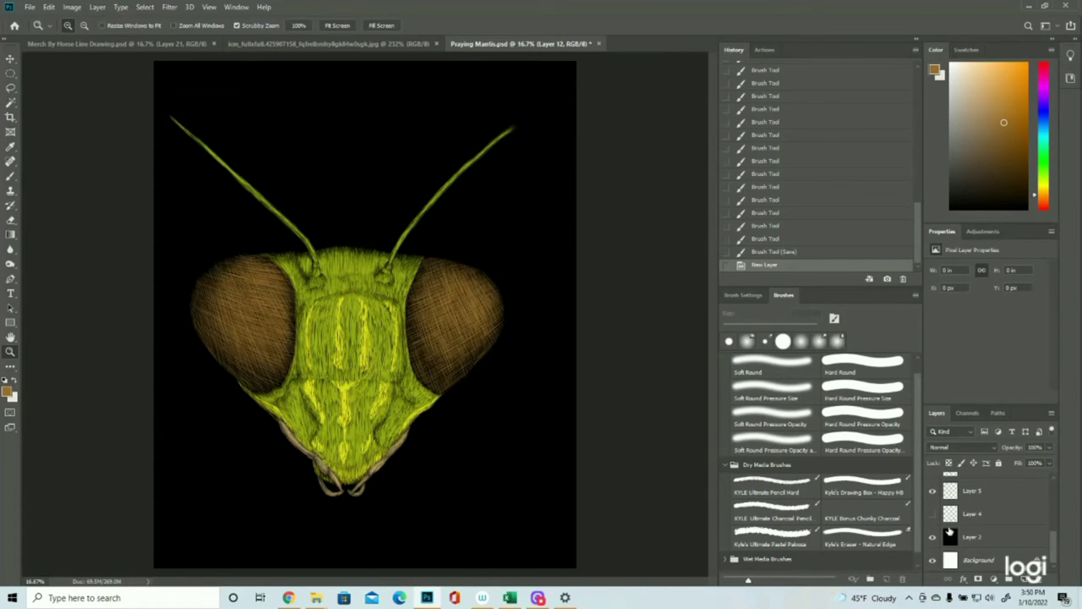
click(933, 513)
drag(501, 477, 604, 467)
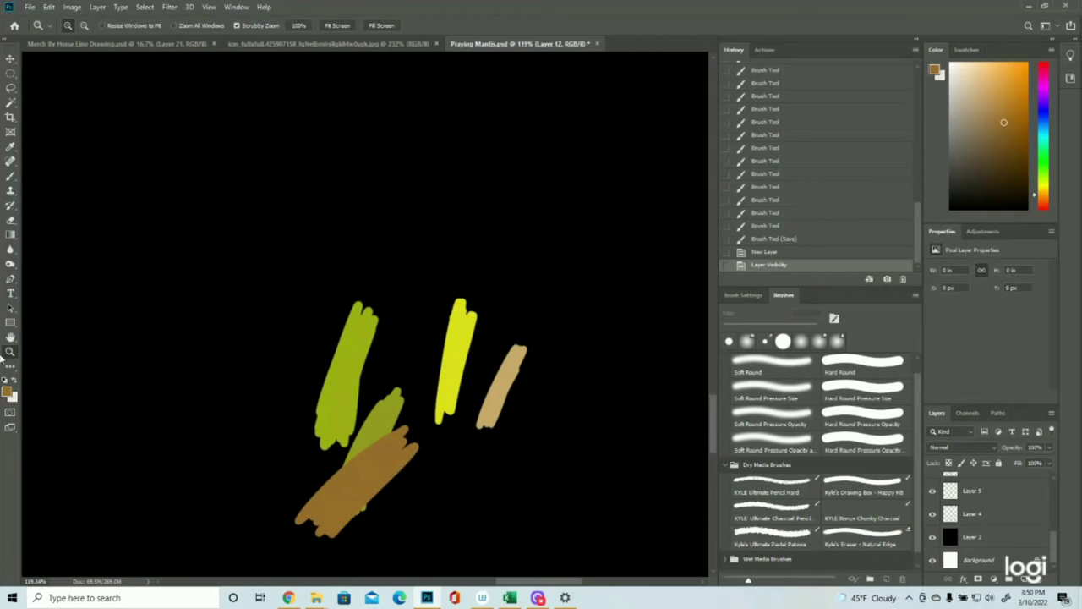
Set the foreground colour to the olive green #949e23 sampled from the painted swatches and hide Layer 4
click(6, 391)
click(382, 406)
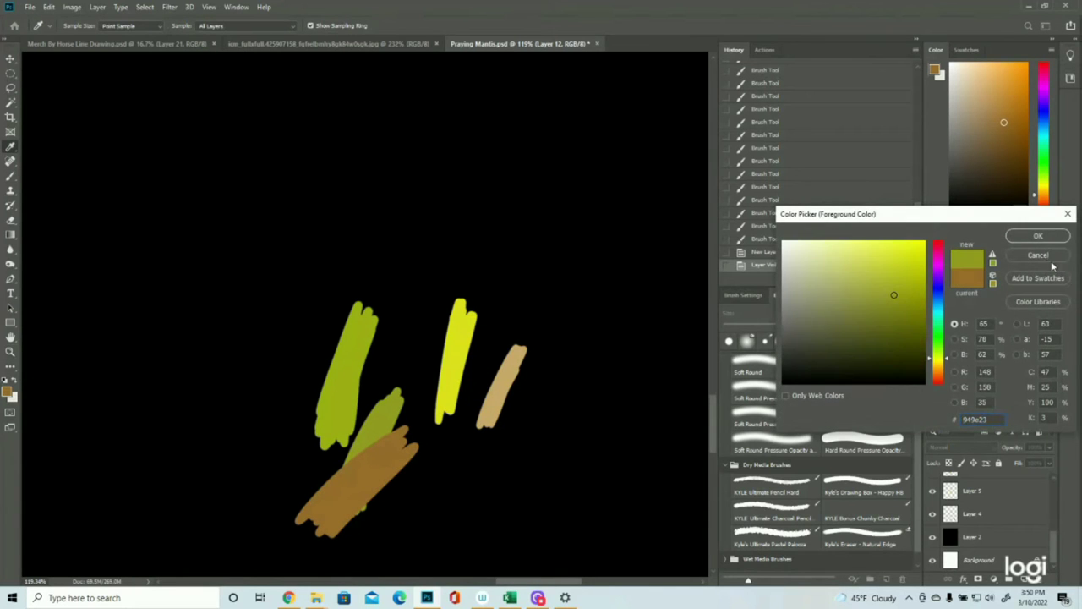
click(1026, 239)
drag(578, 379, 488, 387)
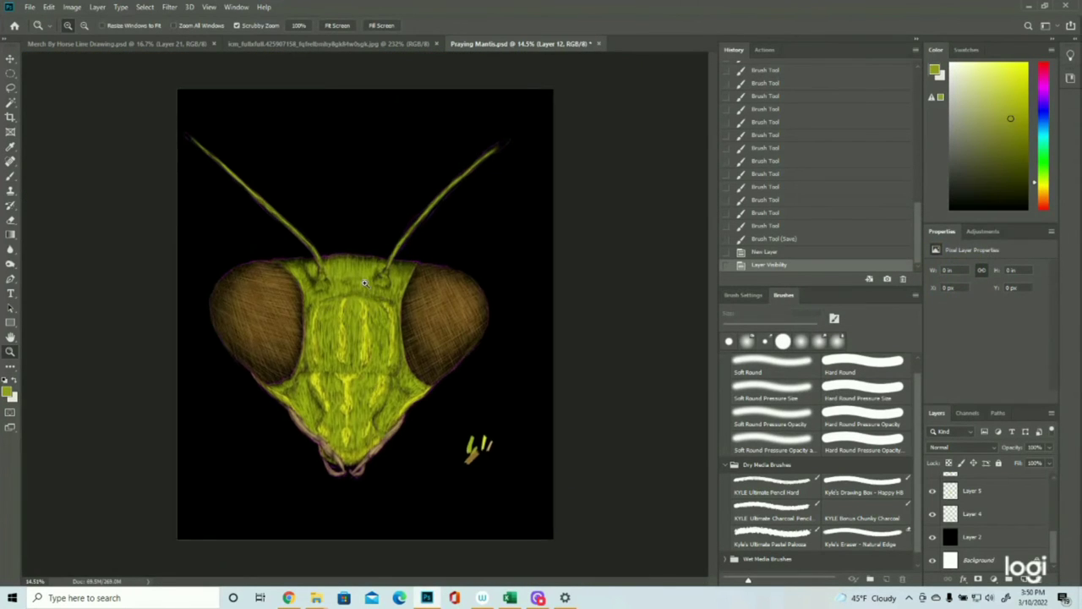
click(365, 283)
click(933, 513)
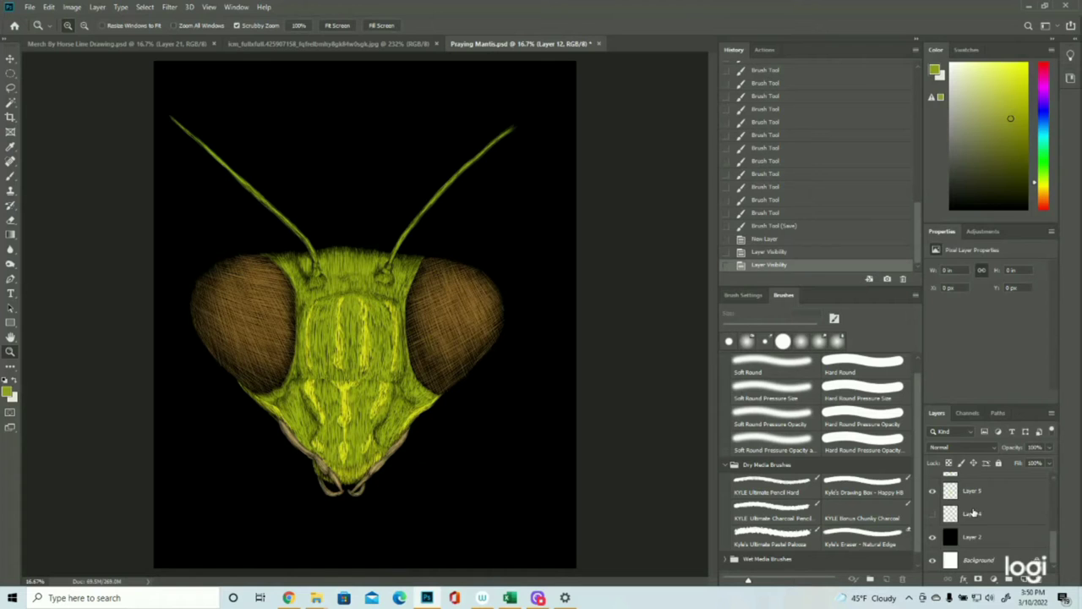
Hatch olive green strokes over the upper outer part of the right-hand eye on Layer 12 with the Hard Round brush
scroll(973, 512, up, 5)
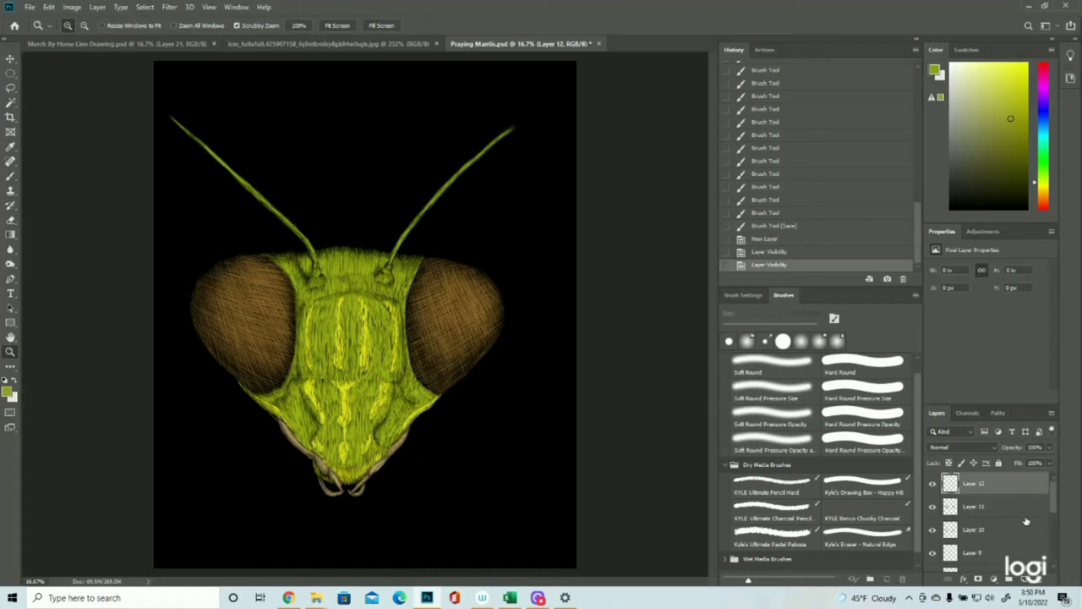
click(933, 483)
click(933, 483)
click(475, 323)
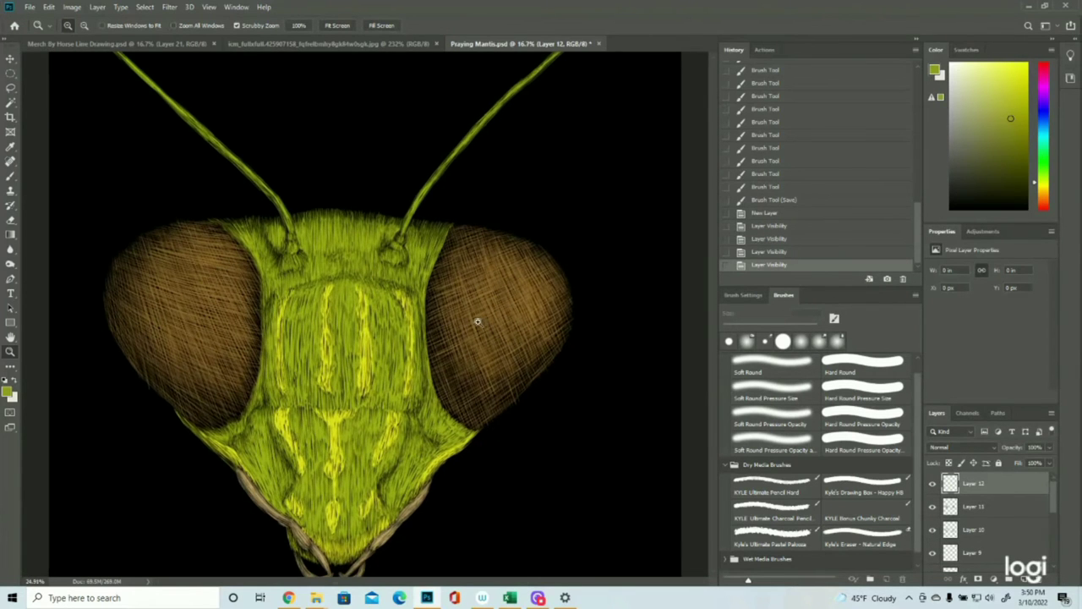
click(11, 177)
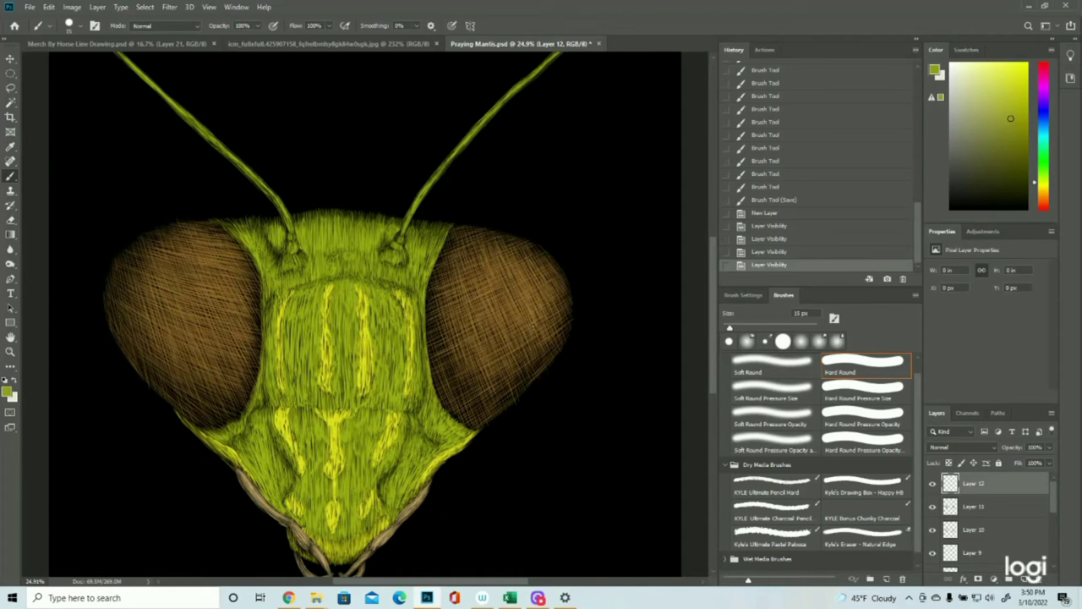
drag(533, 325, 508, 280)
mouse_move(538, 321)
mouse_down()
mouse_move(510, 273)
mouse_move(521, 258)
mouse_up()
drag(553, 305, 524, 256)
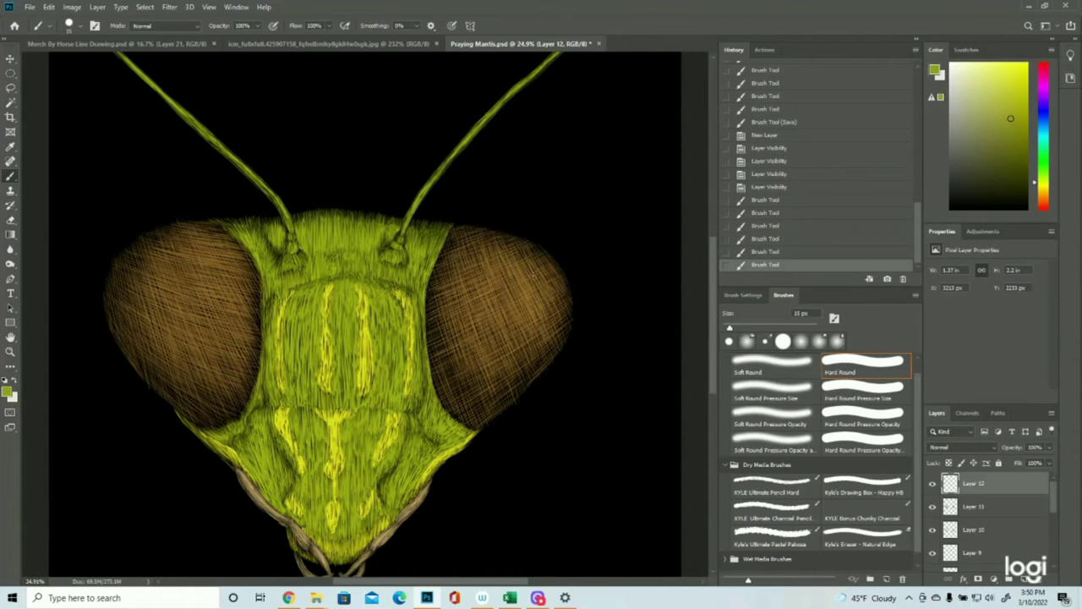
drag(531, 321, 507, 294)
drag(535, 315, 513, 282)
mouse_move(542, 301)
mouse_down()
mouse_move(519, 271)
mouse_move(510, 286)
mouse_up()
drag(538, 306, 490, 265)
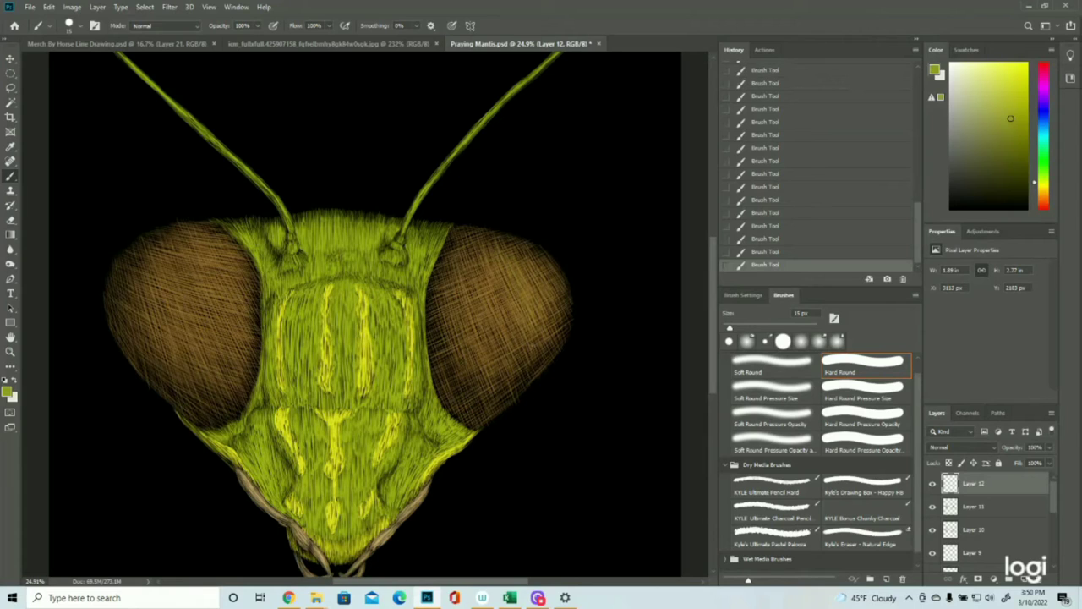
Extend the olive green hatching across the inner side, lower half and outer edge of the right-hand eye
drag(519, 373, 499, 351)
drag(485, 295, 516, 391)
drag(446, 286, 469, 370)
drag(526, 341, 514, 319)
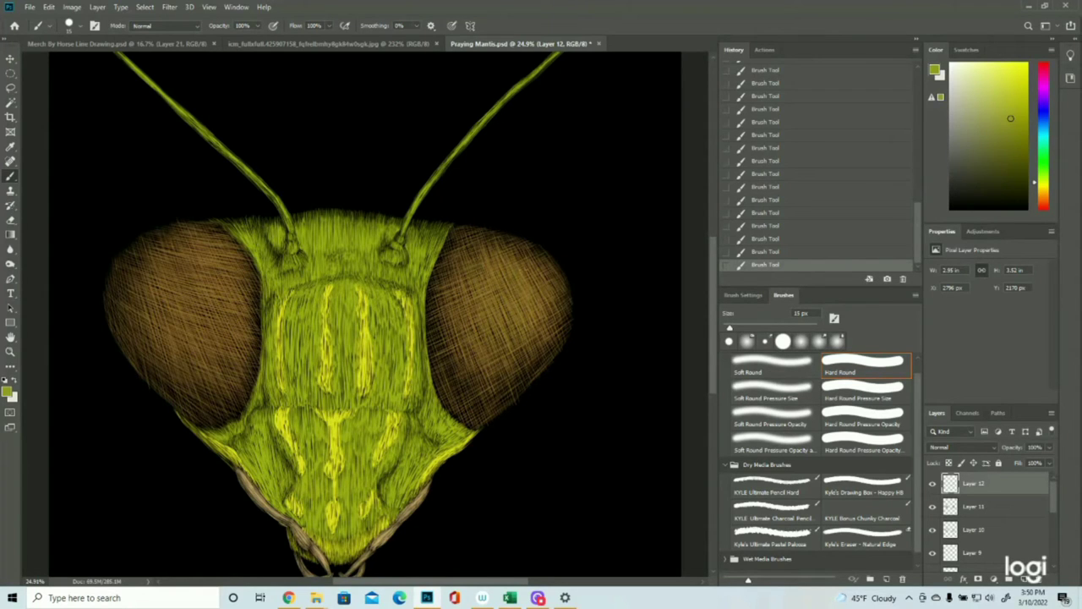
drag(559, 302, 570, 314)
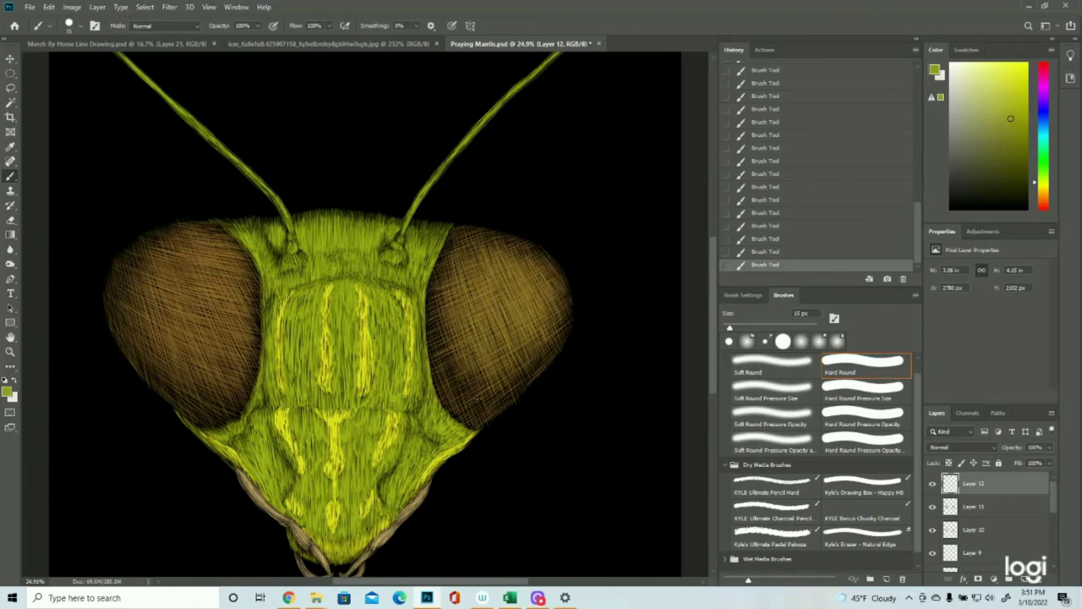
drag(450, 349, 465, 394)
drag(432, 341, 423, 332)
drag(443, 398, 451, 412)
Hatch olive green strokes over the upper and inner parts of the left-hand eye
drag(212, 266, 221, 287)
drag(193, 237, 187, 227)
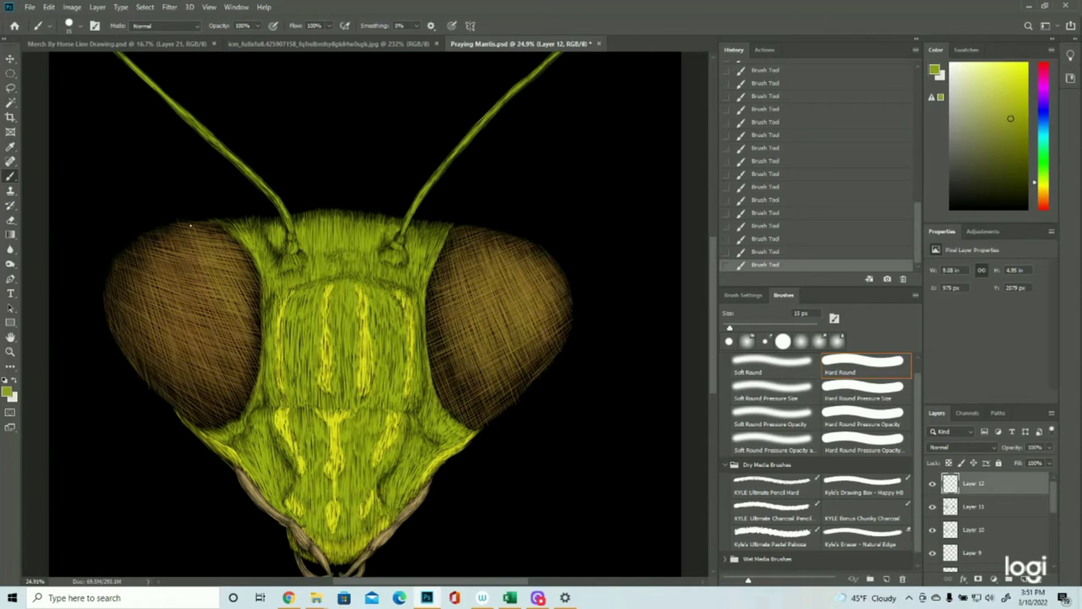
drag(224, 311, 233, 326)
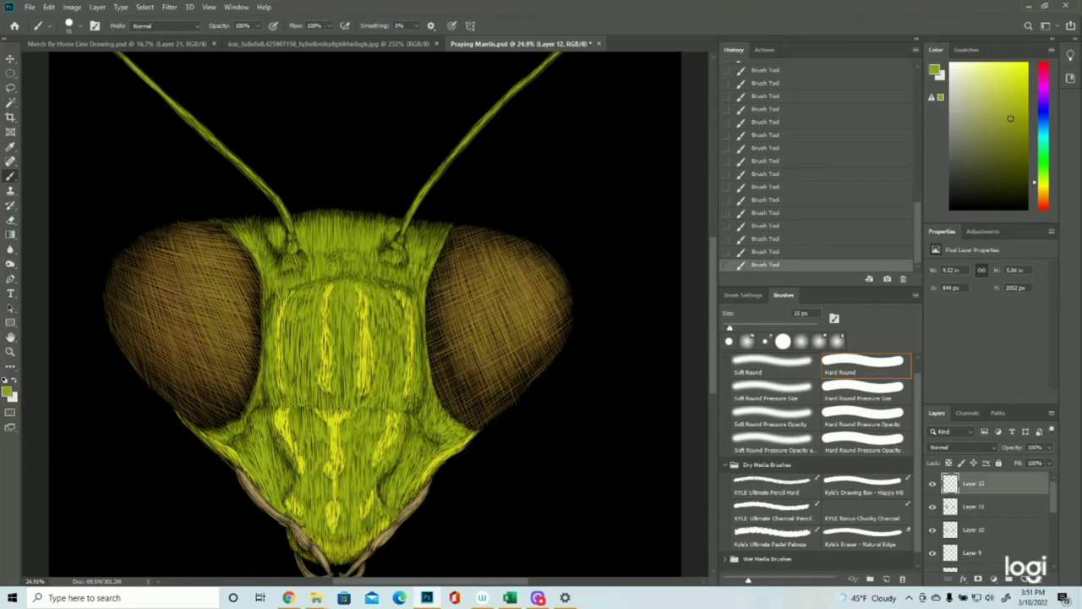
drag(171, 251, 162, 270)
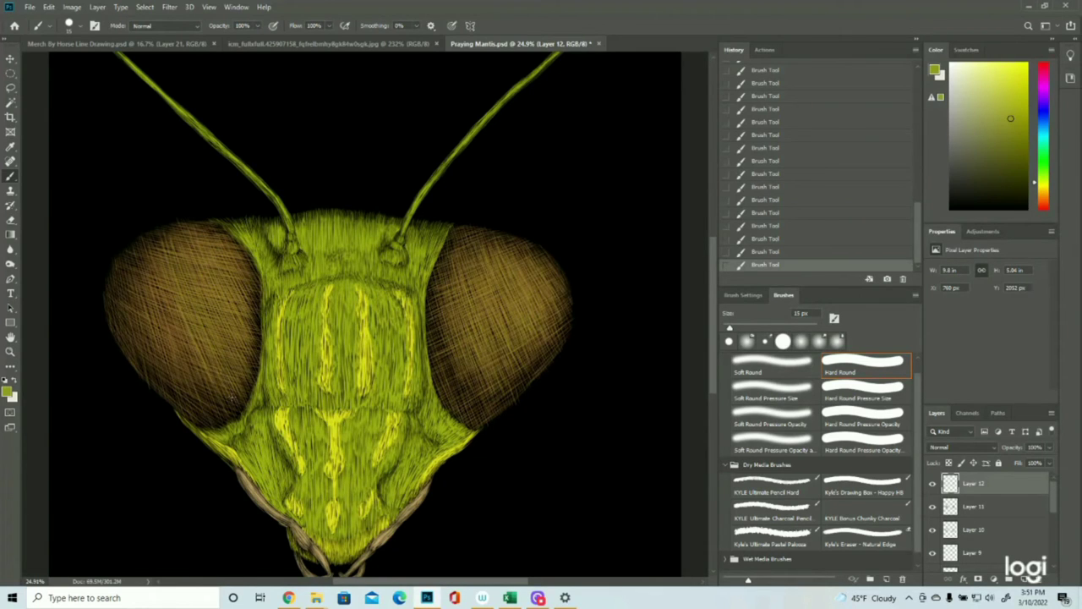
Fill the centre and outer side of the left-hand eye with long, steep olive green strokes
drag(158, 276, 197, 361)
drag(149, 293, 204, 396)
drag(141, 301, 169, 348)
drag(140, 268, 177, 380)
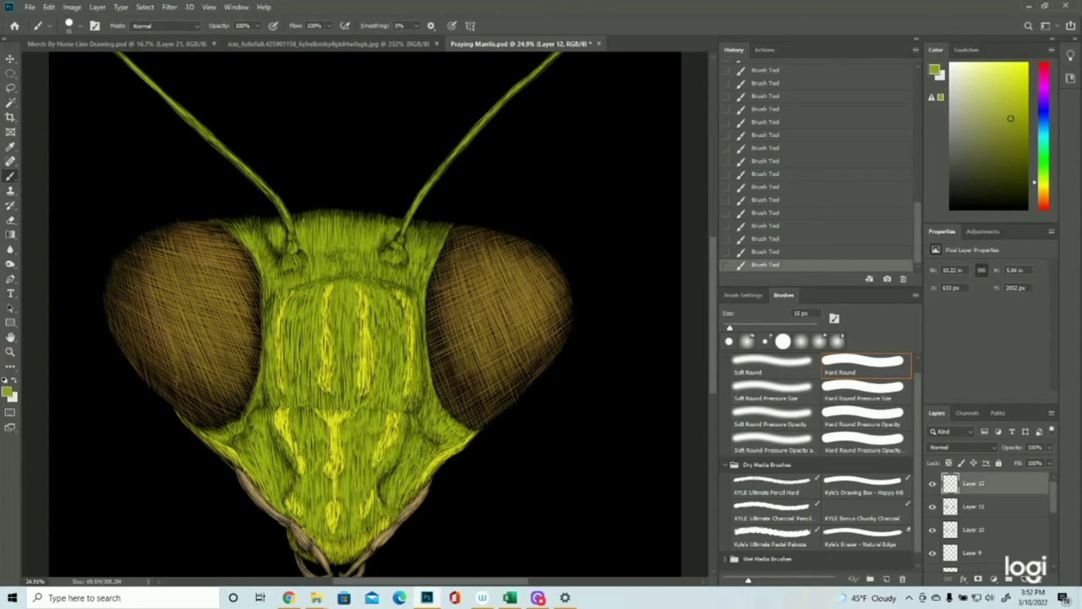
drag(138, 289, 161, 359)
drag(136, 305, 151, 349)
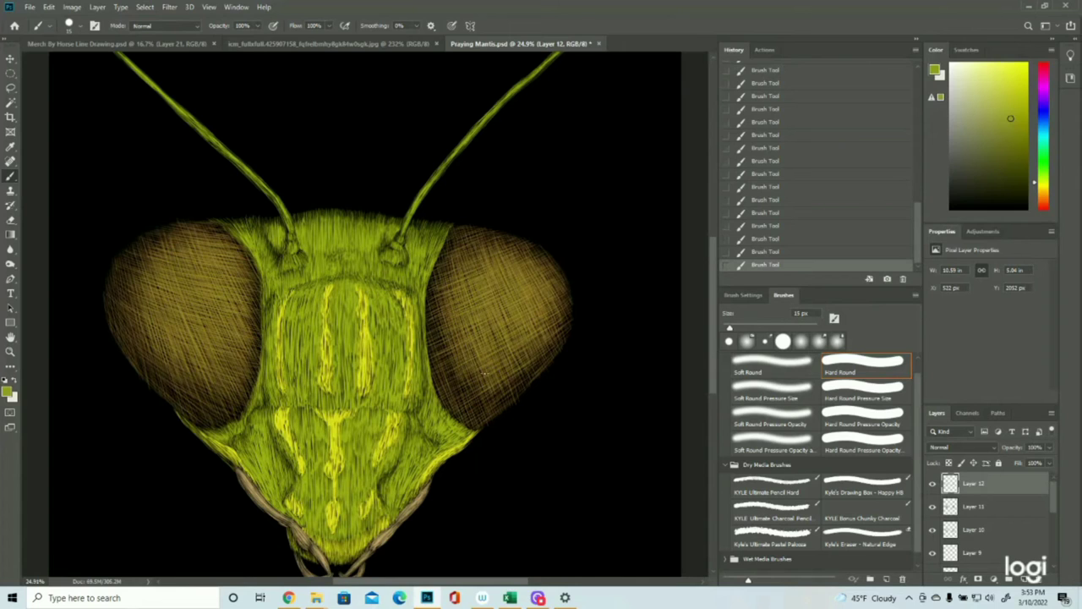
key(z)
click(446, 332)
click(11, 176)
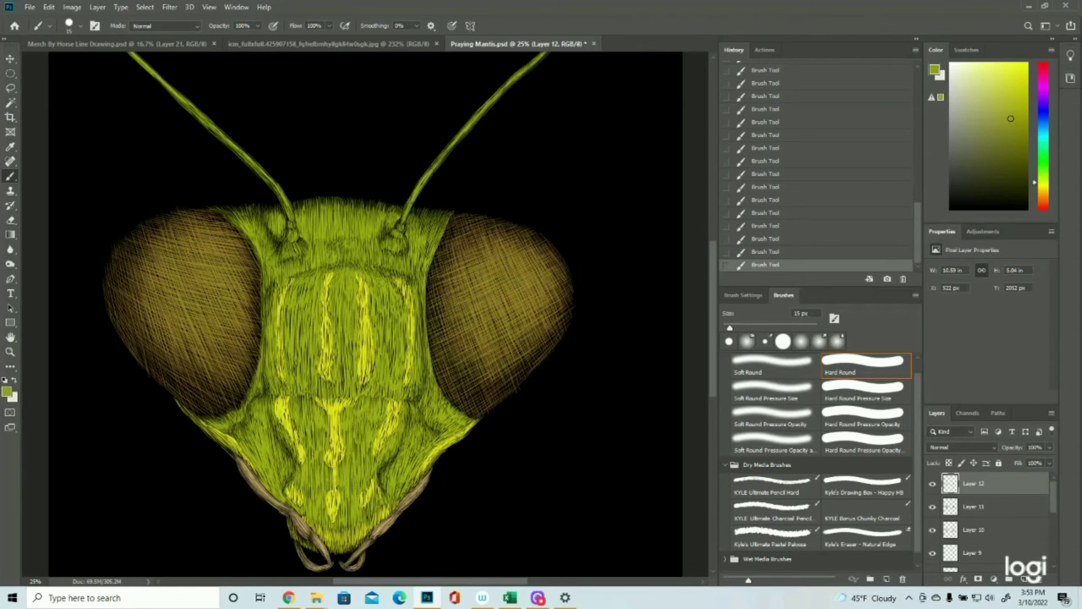
key(z)
alt+click(491, 402)
click(490, 402)
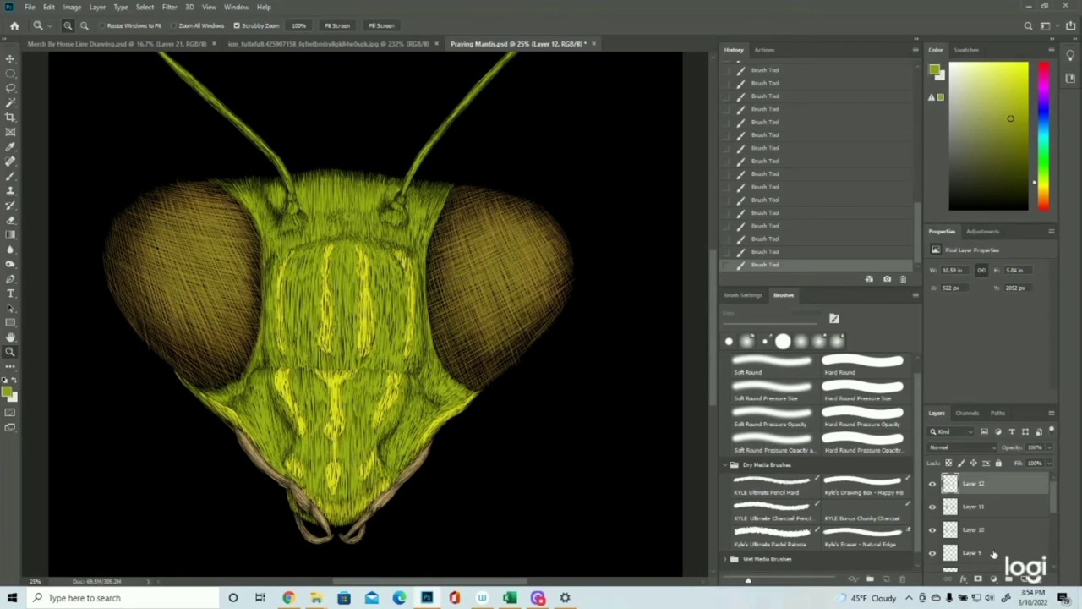
Show Layer 4 and make a small elliptical selection for the pupil in the middle of the left-hand eye
scroll(995, 553, down, 3)
click(933, 513)
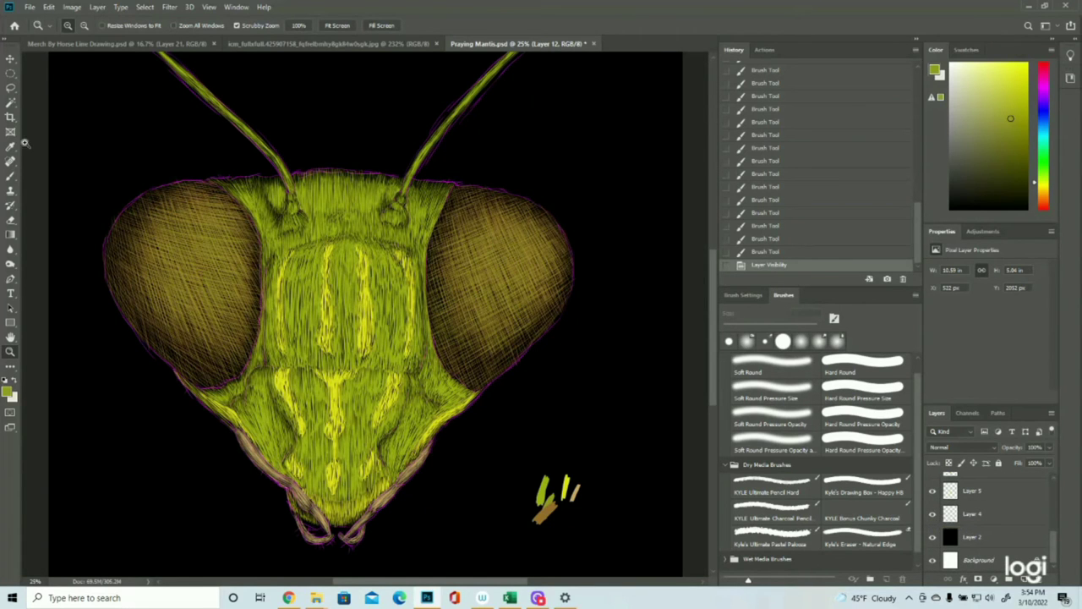
drag(367, 283, 303, 258)
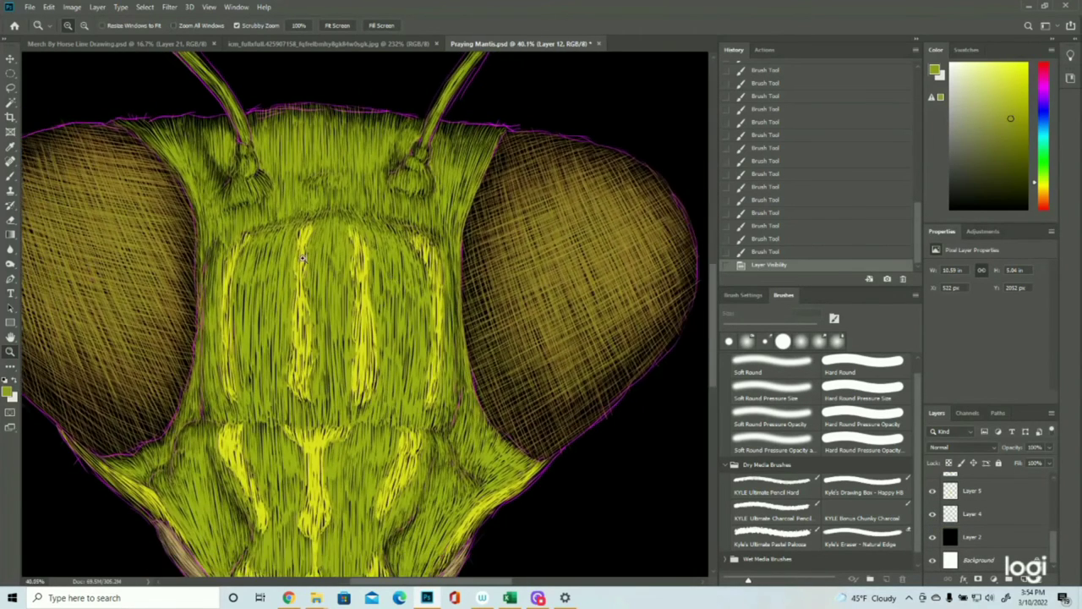
click(11, 73)
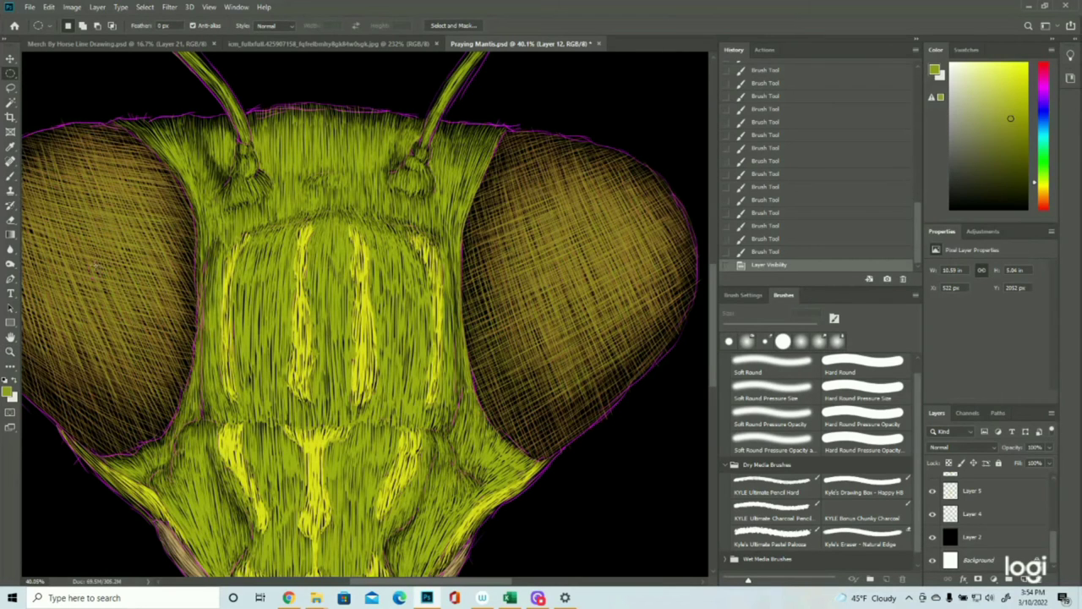
drag(87, 263, 102, 274)
drag(100, 274, 93, 269)
Duplicate Layer 10 and hide the original layer
scroll(981, 511, up, 5)
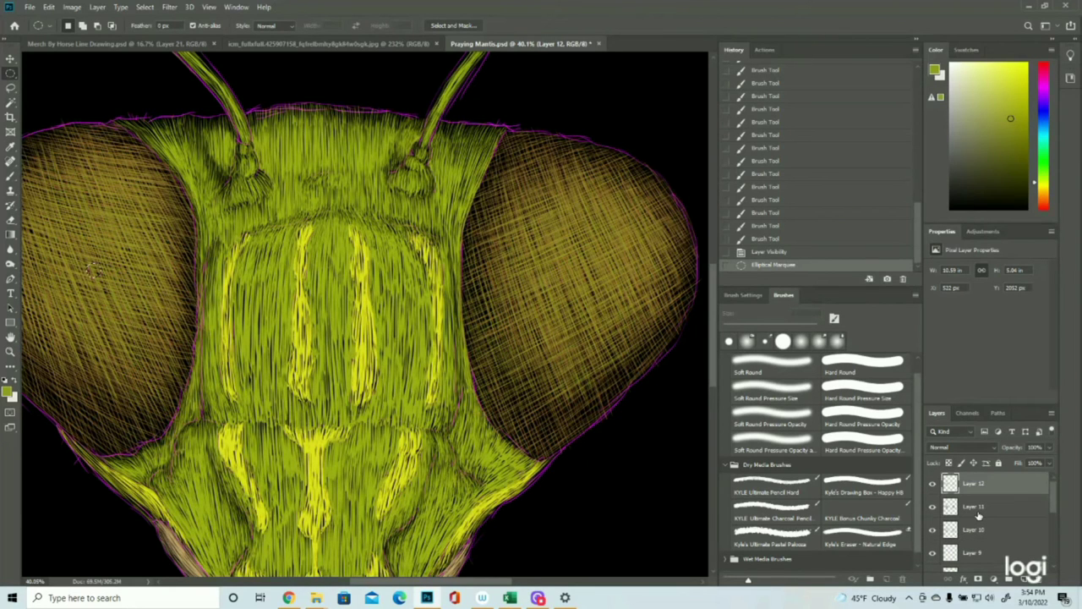
click(932, 531)
click(933, 531)
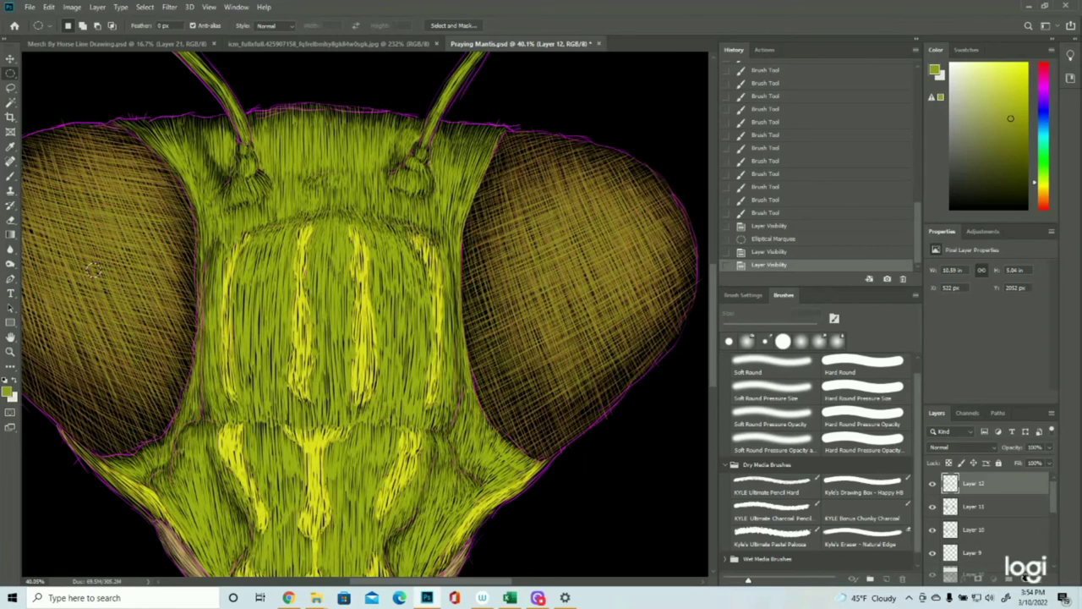
drag(1025, 578, 1025, 579)
click(933, 554)
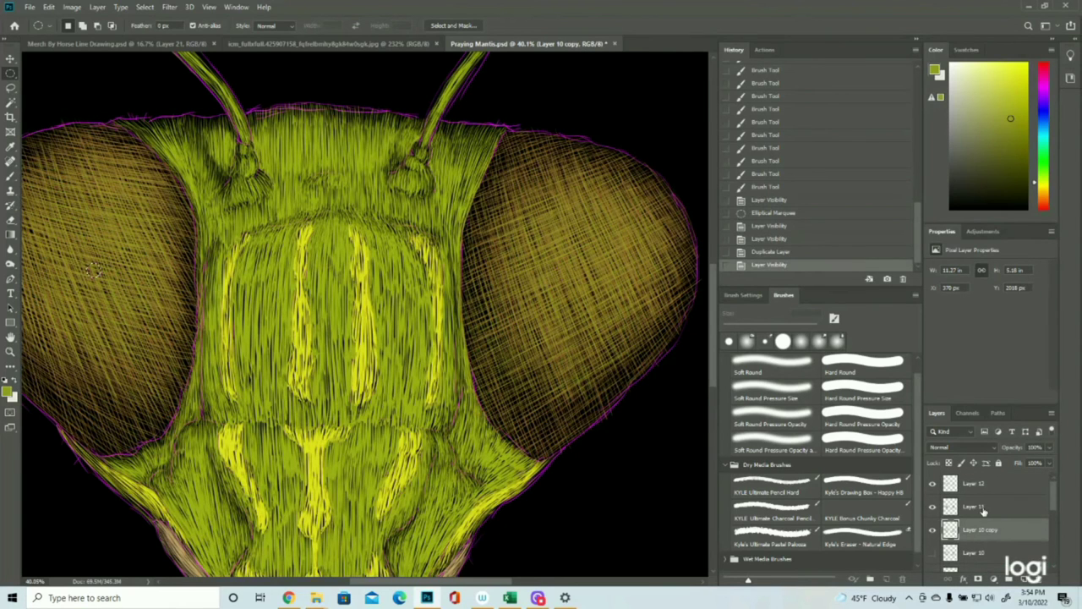
Duplicate Layer 11 and Layer 12 and hide both original layers
click(983, 506)
drag(987, 509, 1026, 578)
click(933, 529)
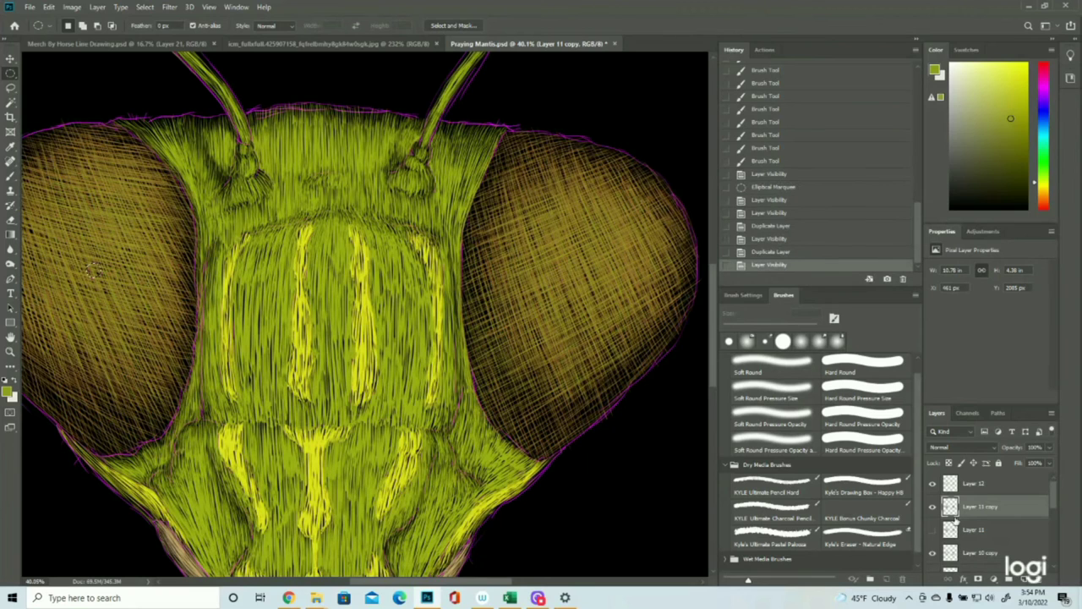
drag(983, 484, 1026, 578)
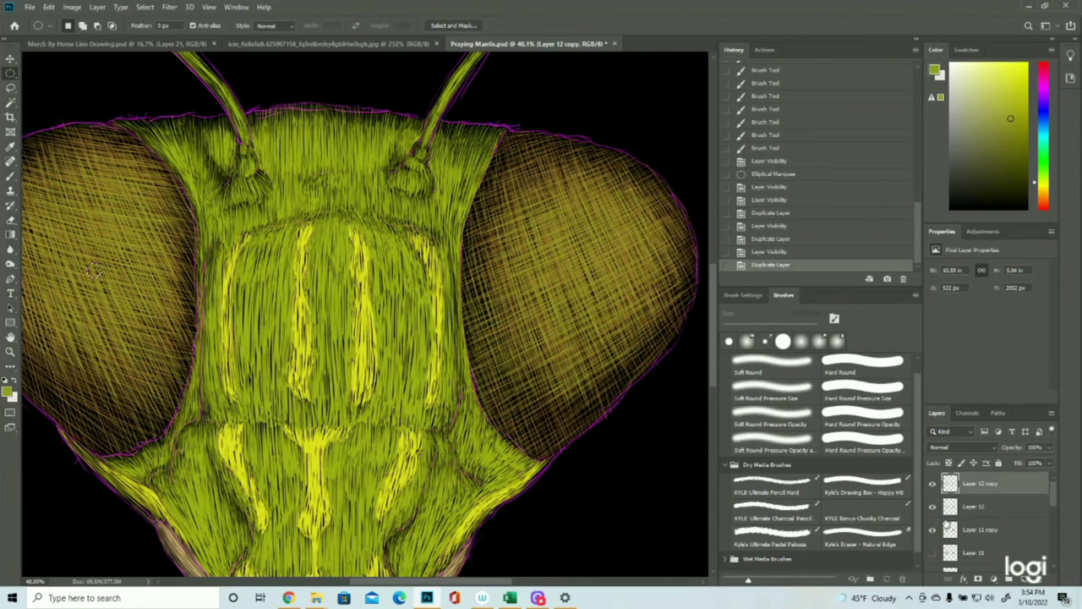
click(933, 505)
Clear the selected pupil area of the left-hand eye on Layer 10 copy, Layer 11 copy and Layer 12 copy
scroll(980, 506, down, 2)
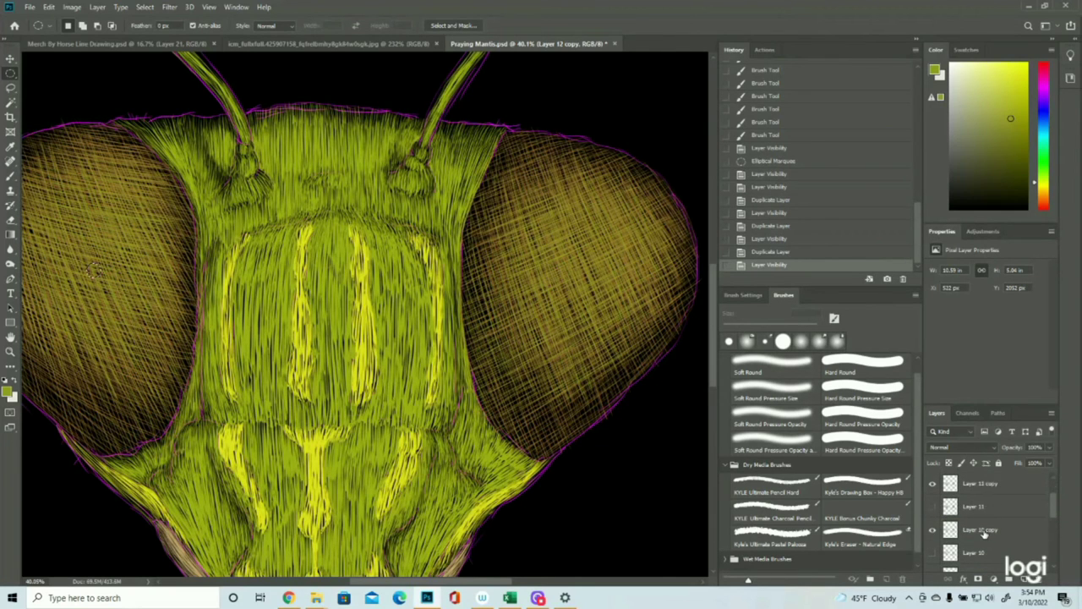
click(985, 532)
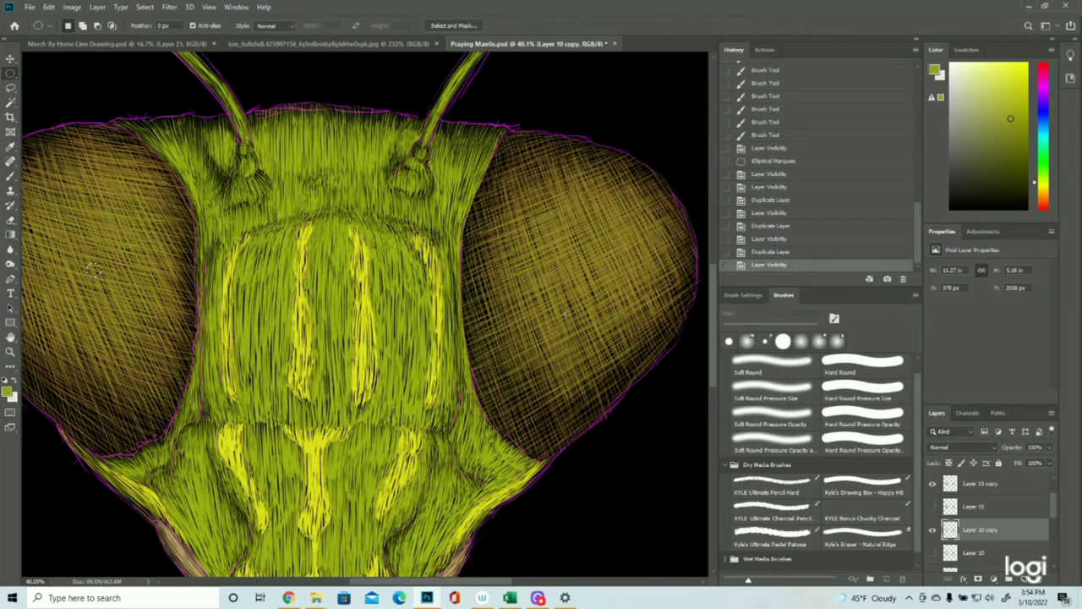
key(Delete)
scroll(1018, 516, up, 1)
click(991, 507)
key(Delete)
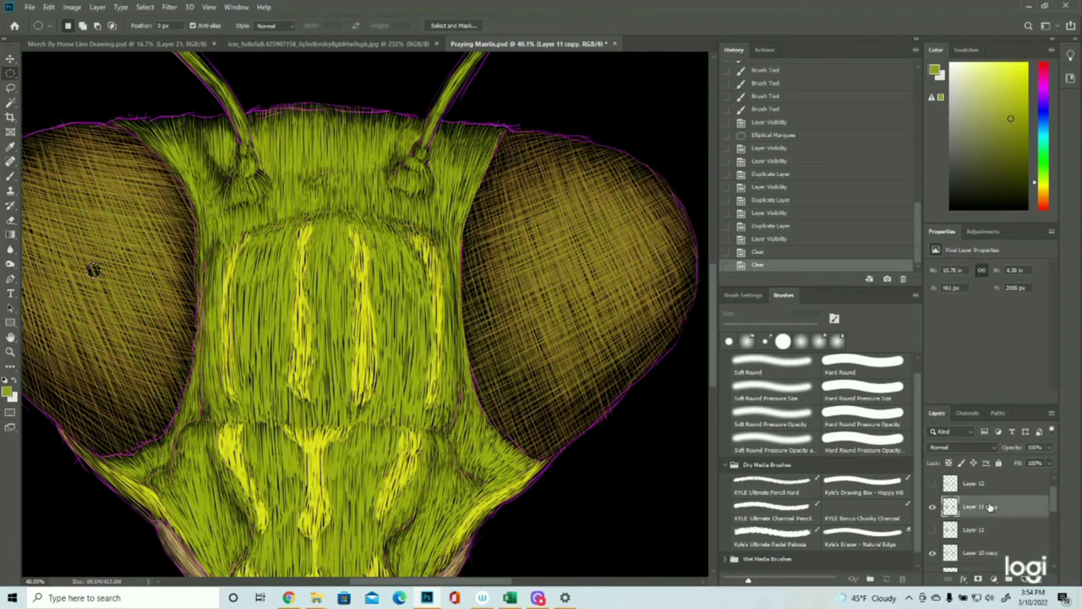
scroll(988, 504, up, 1)
click(983, 485)
key(Delete)
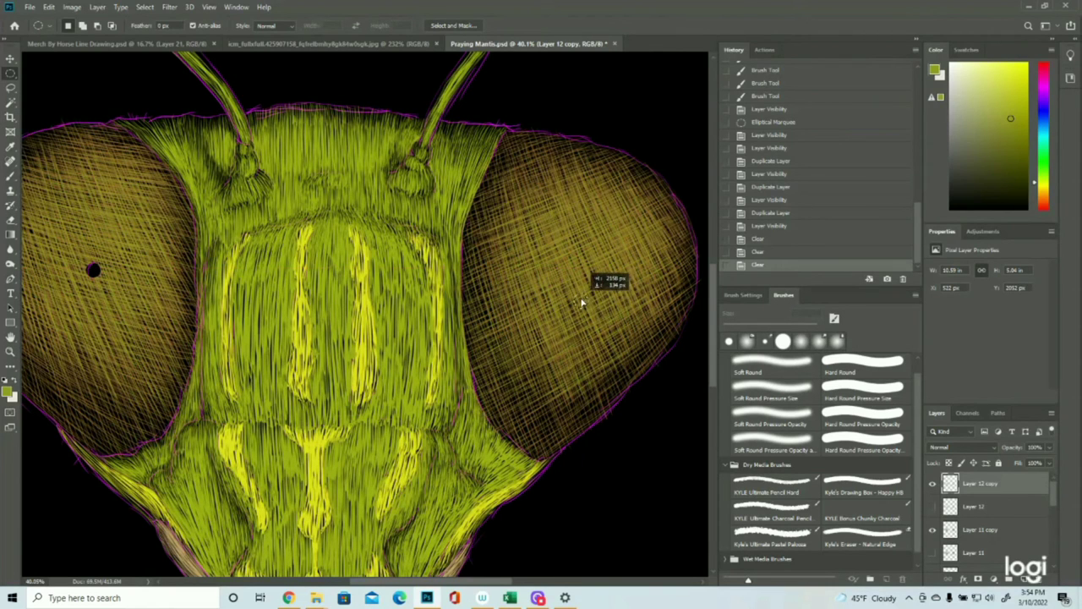
Move the circular selection to the middle of the right-hand eye, clear it on all three copied eye layers and deselect
drag(558, 283, 557, 280)
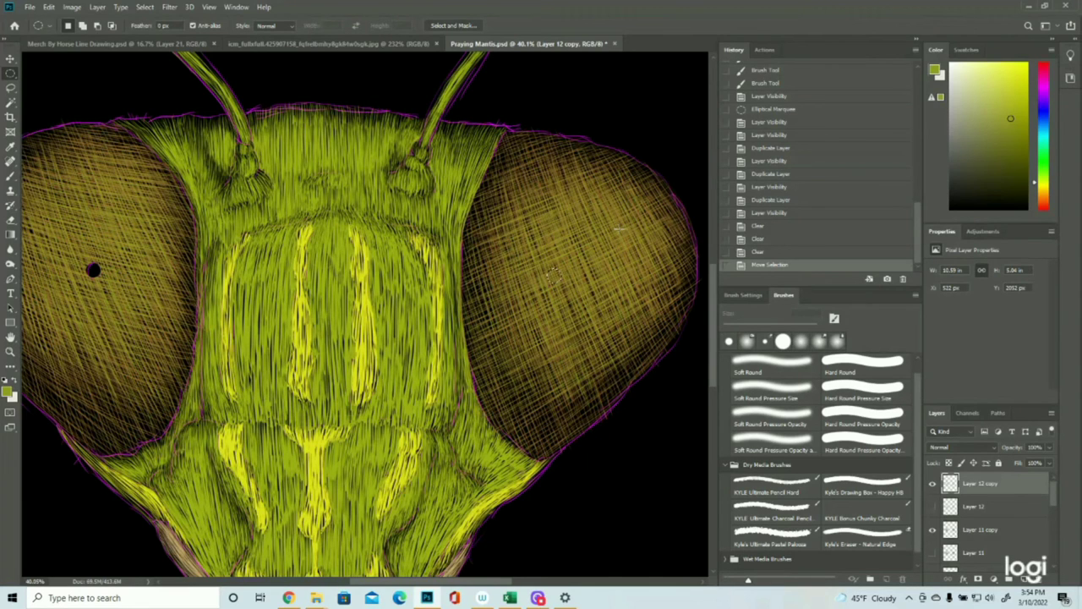
key(Delete)
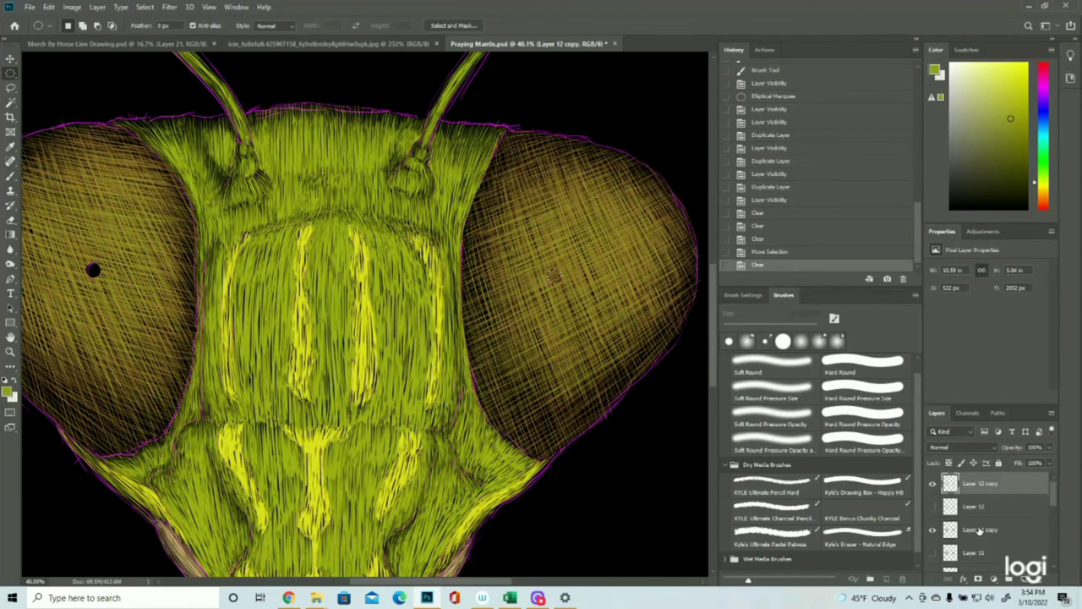
click(979, 529)
key(Delete)
scroll(979, 529, down, 1)
click(983, 553)
key(Delete)
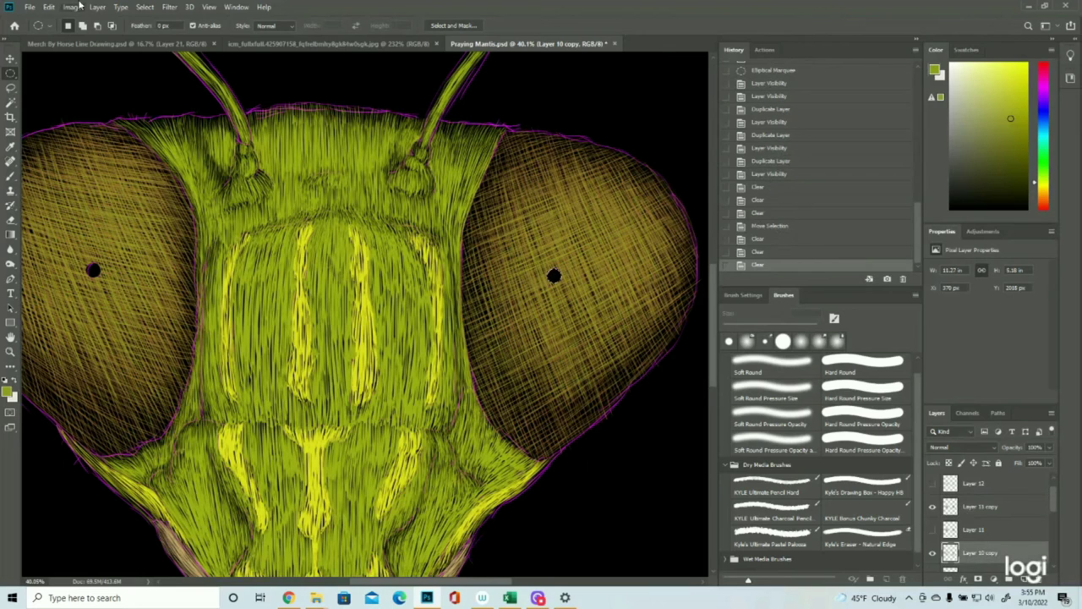
click(142, 6)
click(161, 34)
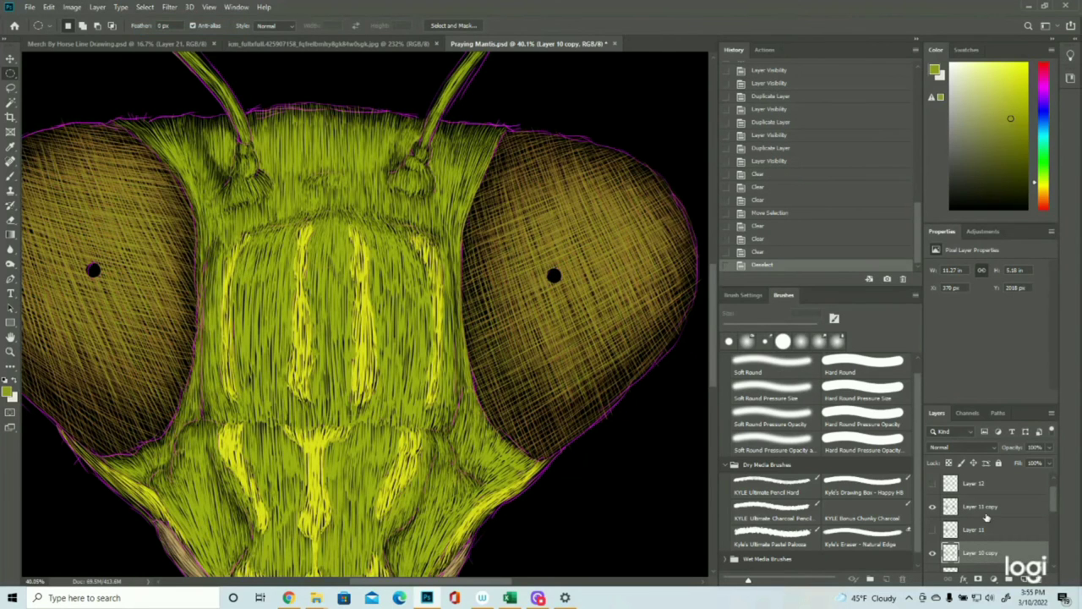
Hide Layer 4 and bring the whole mantis head into view
scroll(986, 516, down, 3)
click(933, 552)
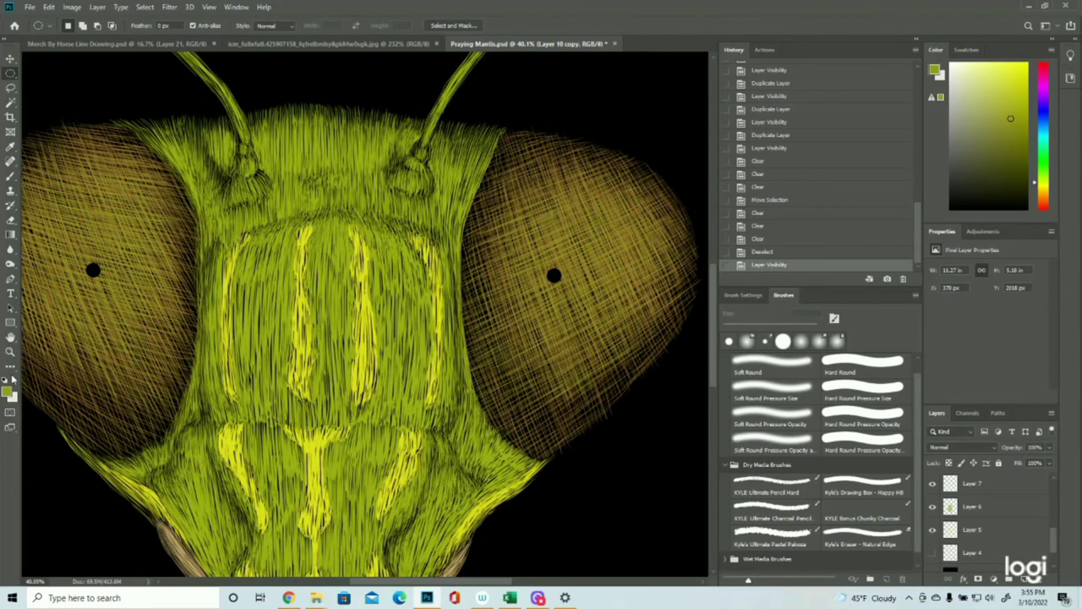
click(10, 352)
drag(397, 344, 375, 383)
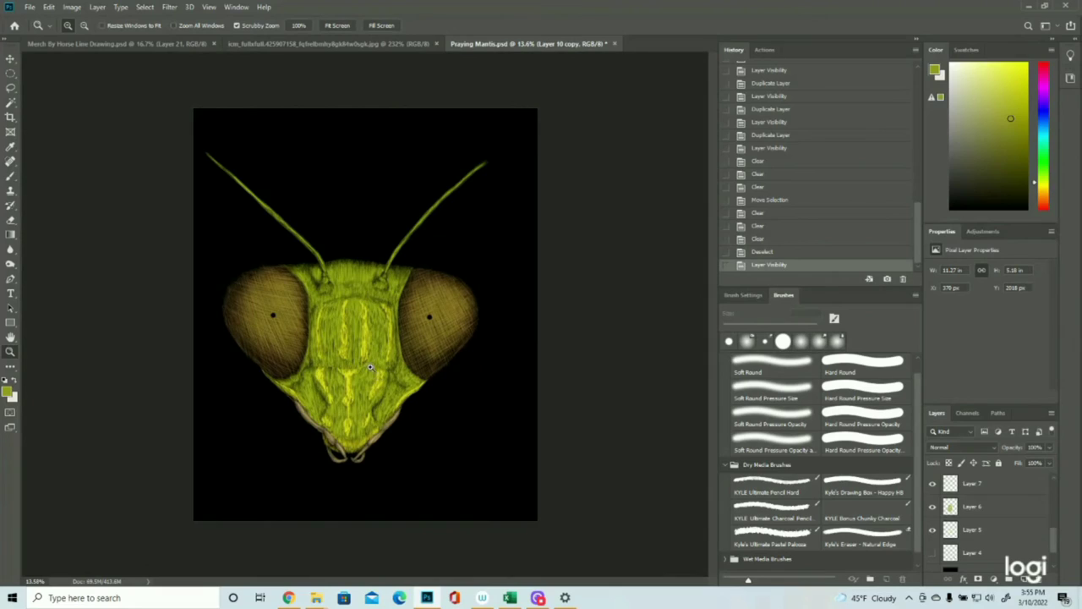
Inspect the outer edge of the right-hand eye up close and show Layer 4 with the outline and colour swatches
click(371, 366)
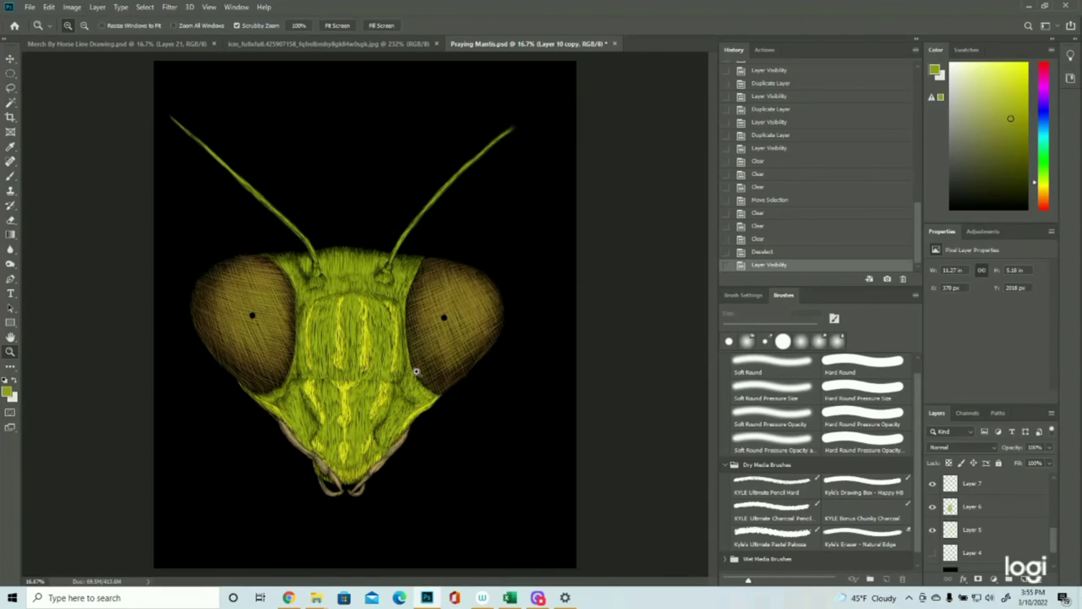
drag(416, 371, 409, 362)
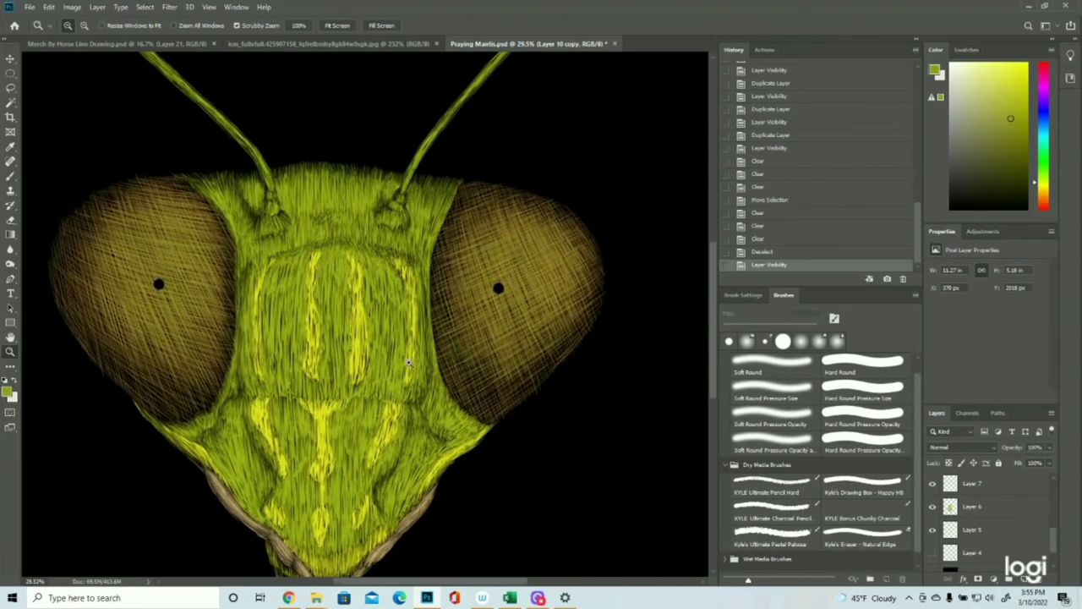
drag(605, 311, 601, 268)
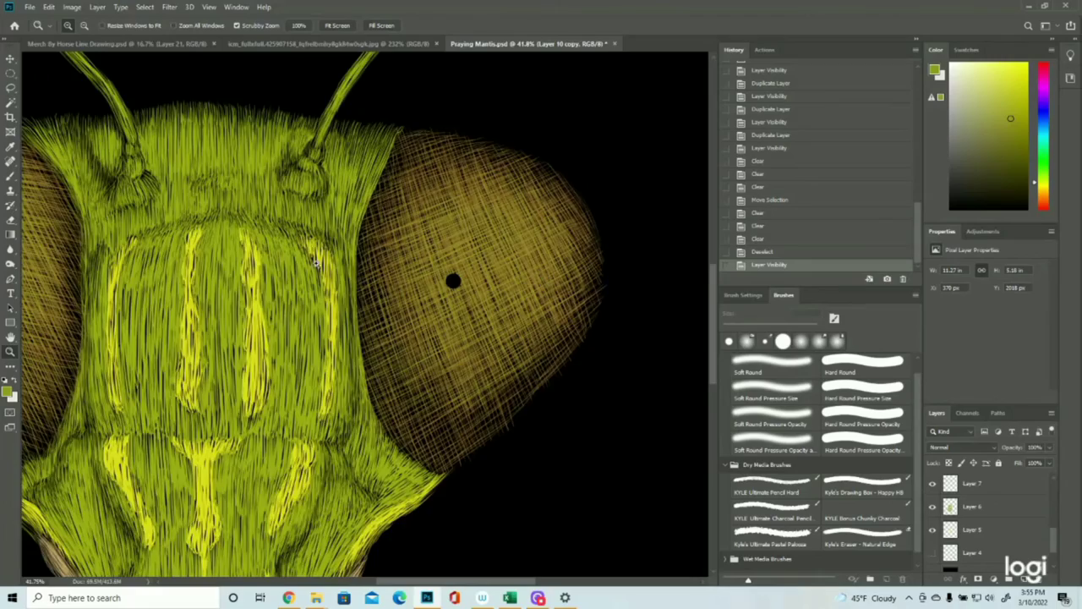
drag(314, 263, 101, 250)
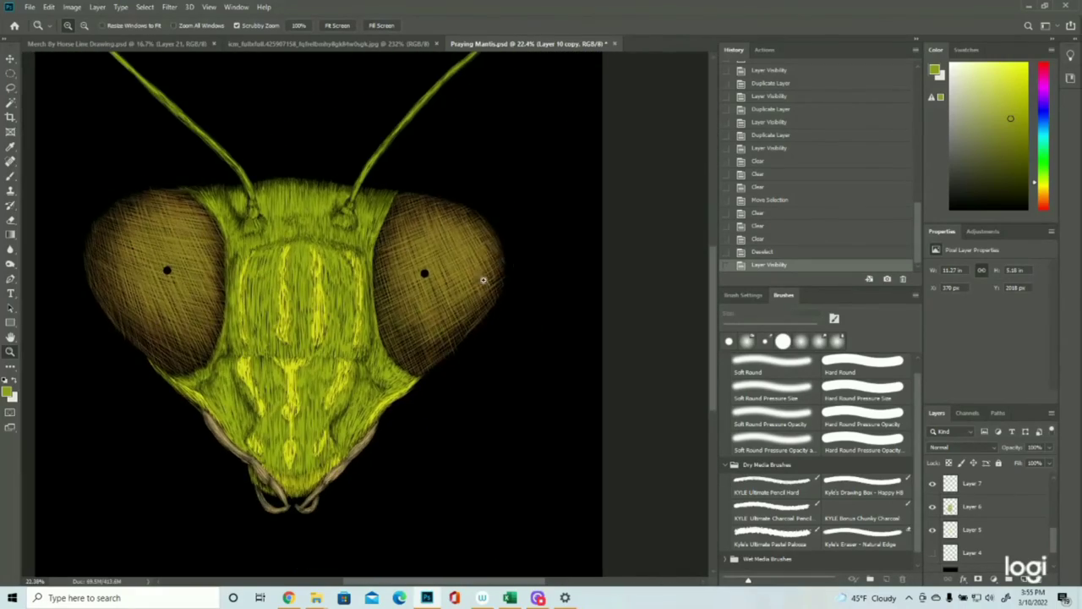
drag(530, 261, 564, 258)
drag(372, 280, 478, 283)
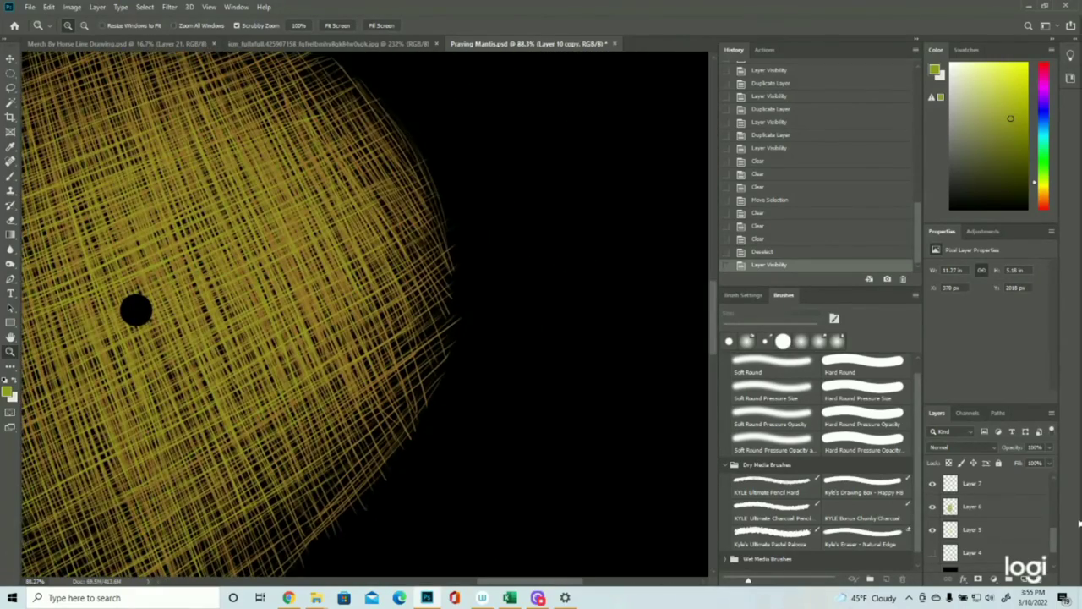
scroll(933, 512, down, 1)
click(933, 514)
scroll(534, 422, down, 2)
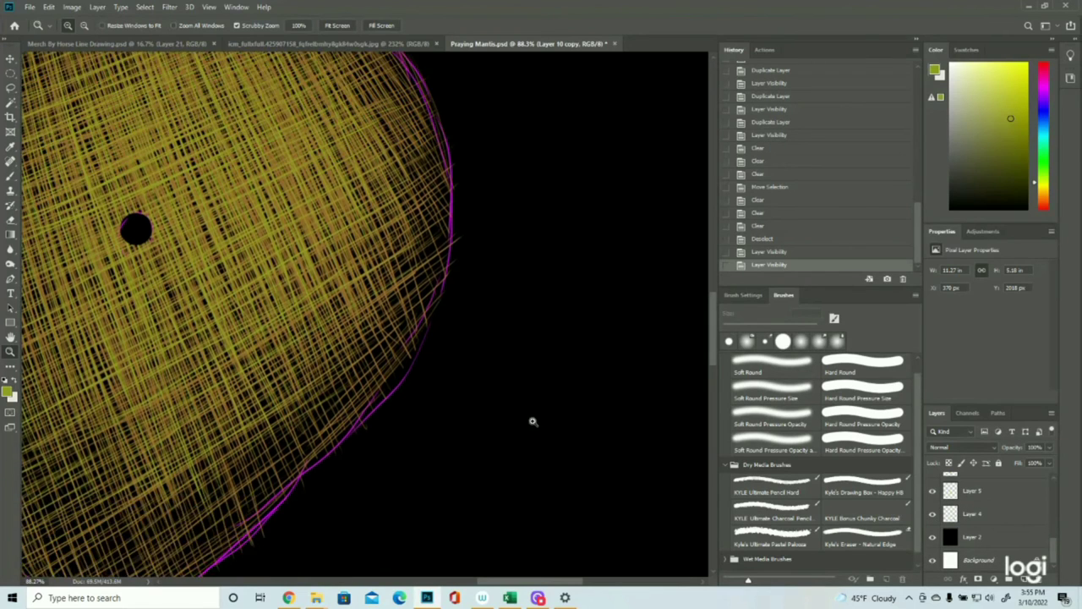
Set the foreground colour to the brown of the painted swatches below the head, then hide Layer 4
drag(504, 406, 442, 409)
scroll(486, 465, down, 2)
drag(449, 534, 490, 502)
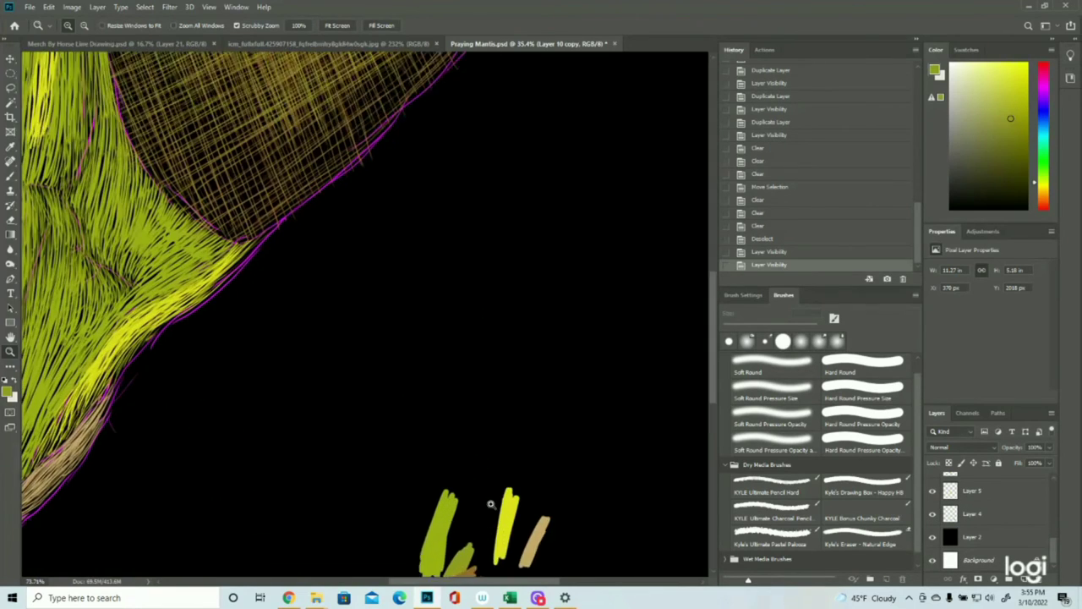
scroll(492, 496, down, 2)
click(9, 391)
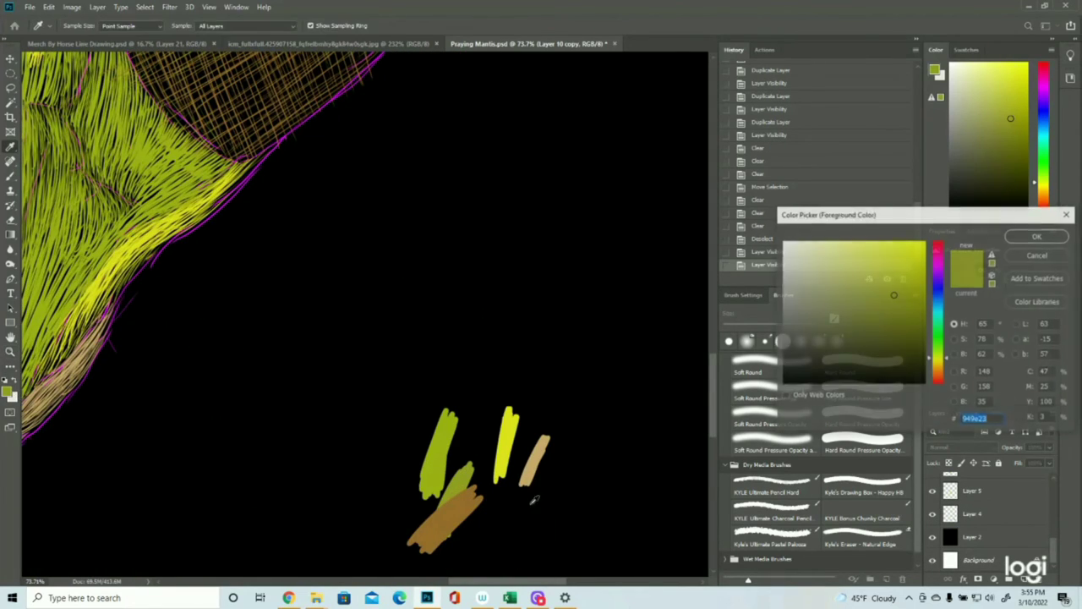
click(473, 506)
click(1048, 238)
click(933, 514)
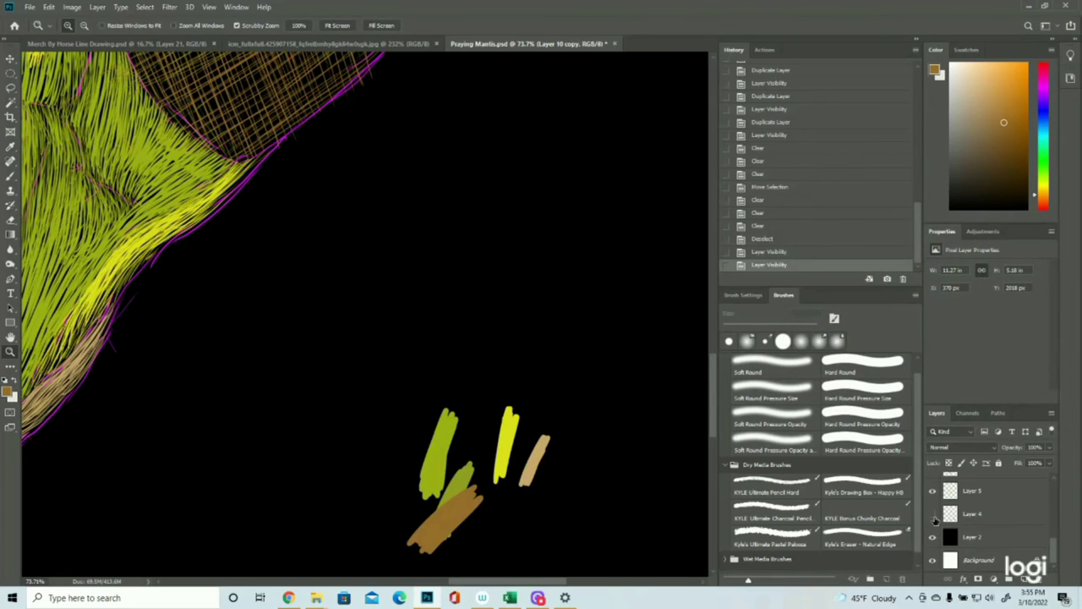
Add a new empty layer directly above Layer 12 copy
drag(503, 323, 494, 321)
scroll(507, 291, down, 3)
scroll(549, 254, up, 4)
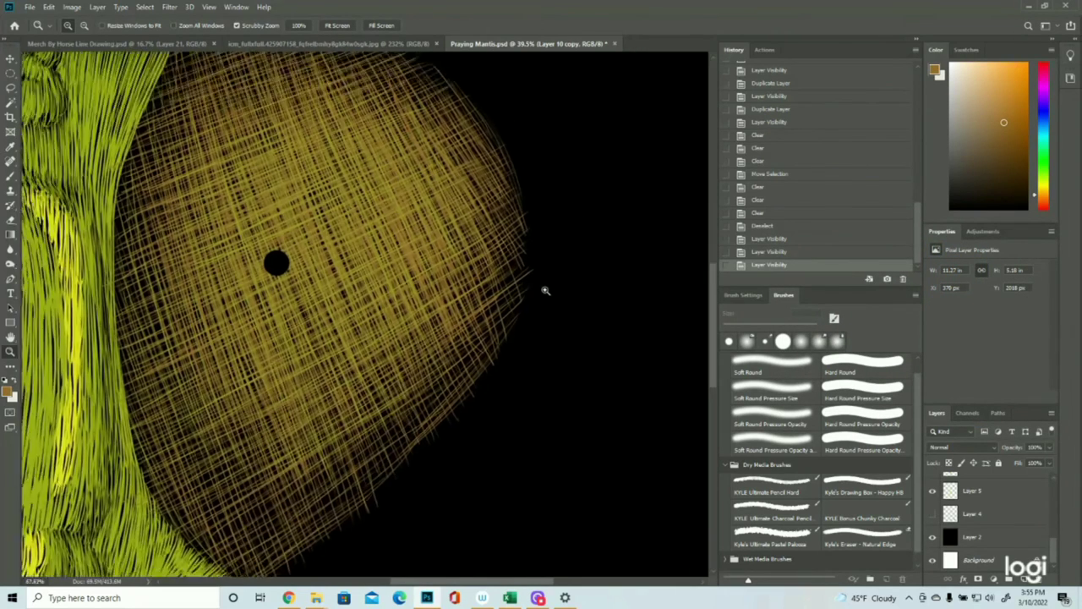
scroll(981, 514, up, 5)
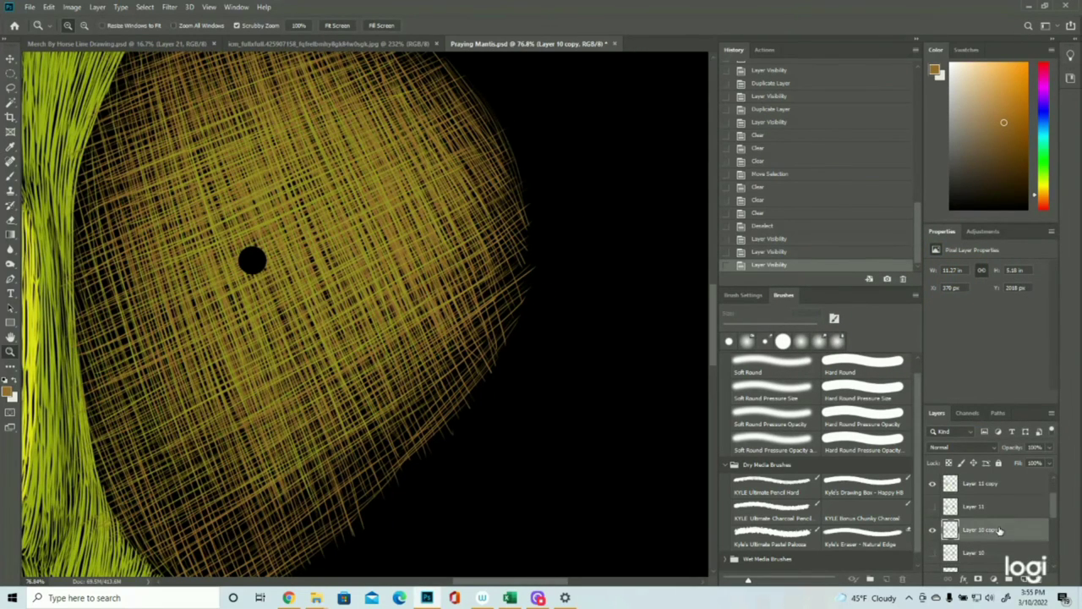
click(984, 485)
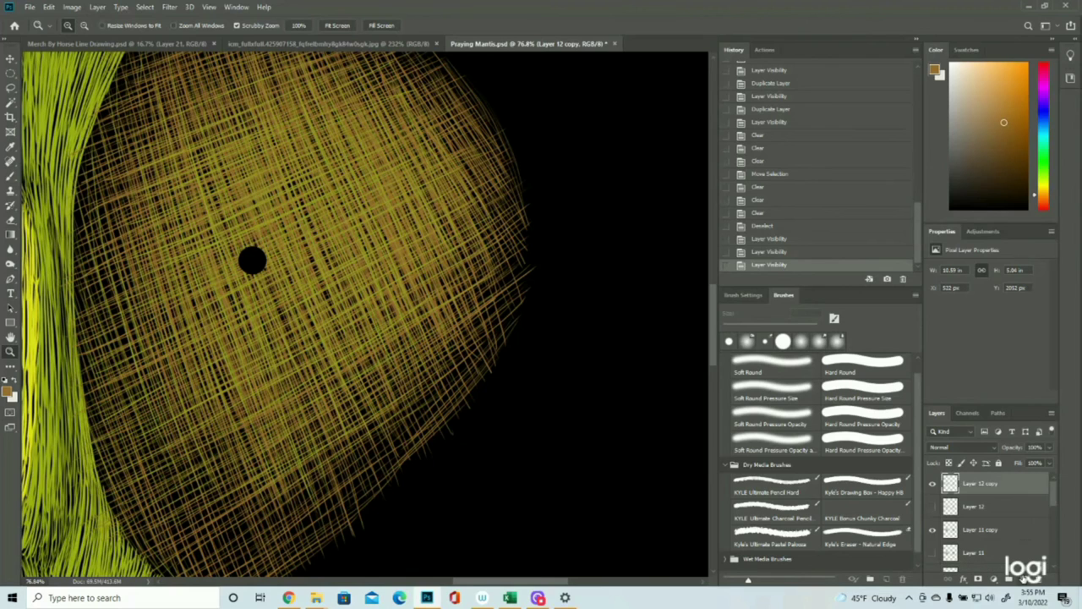
click(1025, 579)
Paint short thin brown strokes along the outer edge of the right-hand eye with the 15 px Hard Round brush
click(11, 175)
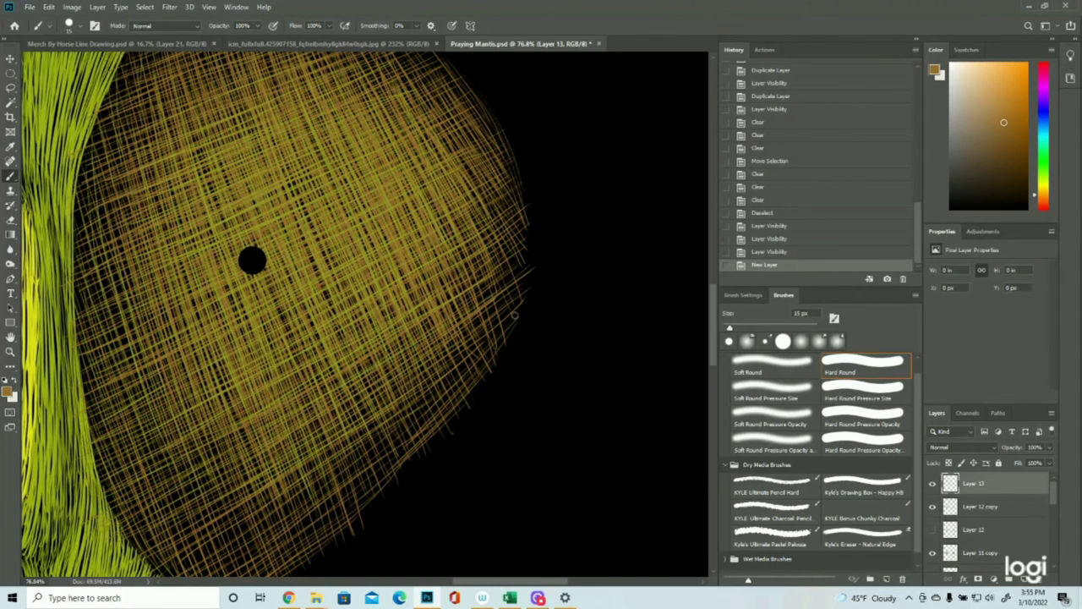
drag(515, 315, 522, 300)
mouse_move(530, 234)
mouse_down()
mouse_move(522, 212)
mouse_move(529, 249)
mouse_move(517, 216)
mouse_up()
drag(515, 215, 528, 298)
drag(516, 241, 528, 299)
mouse_move(527, 299)
mouse_down()
mouse_move(510, 246)
mouse_move(520, 286)
mouse_move(501, 258)
mouse_move(519, 309)
mouse_move(499, 258)
mouse_move(507, 338)
mouse_move(499, 298)
mouse_move(527, 313)
mouse_move(532, 289)
mouse_move(513, 303)
mouse_move(536, 277)
mouse_move(507, 300)
mouse_up()
mouse_move(534, 276)
mouse_down()
mouse_move(507, 301)
mouse_move(506, 277)
mouse_up()
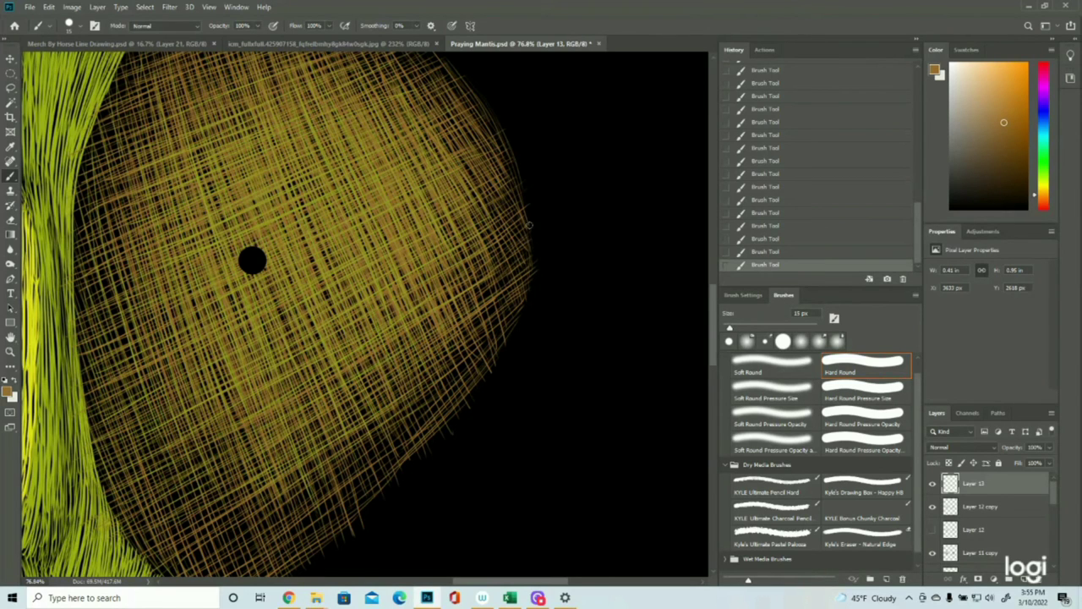
drag(534, 259, 503, 287)
Paint fine brown strokes down the outer side of the left-hand eye to smooth its ragged contour
click(10, 352)
drag(511, 401, 457, 404)
mouse_move(118, 360)
mouse_down()
mouse_move(124, 316)
mouse_move(104, 264)
mouse_move(133, 266)
mouse_up()
click(10, 178)
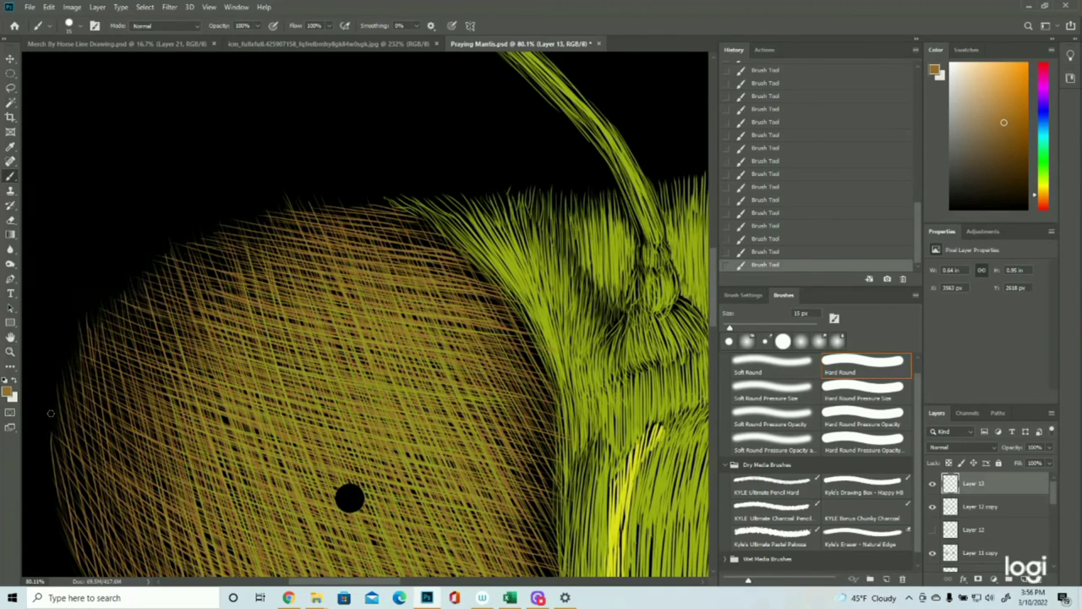
drag(55, 388, 60, 455)
drag(65, 361, 59, 402)
mouse_move(74, 339)
mouse_down()
mouse_move(68, 387)
mouse_move(75, 367)
mouse_up()
drag(80, 318, 81, 391)
drag(73, 344, 79, 410)
drag(87, 313, 85, 330)
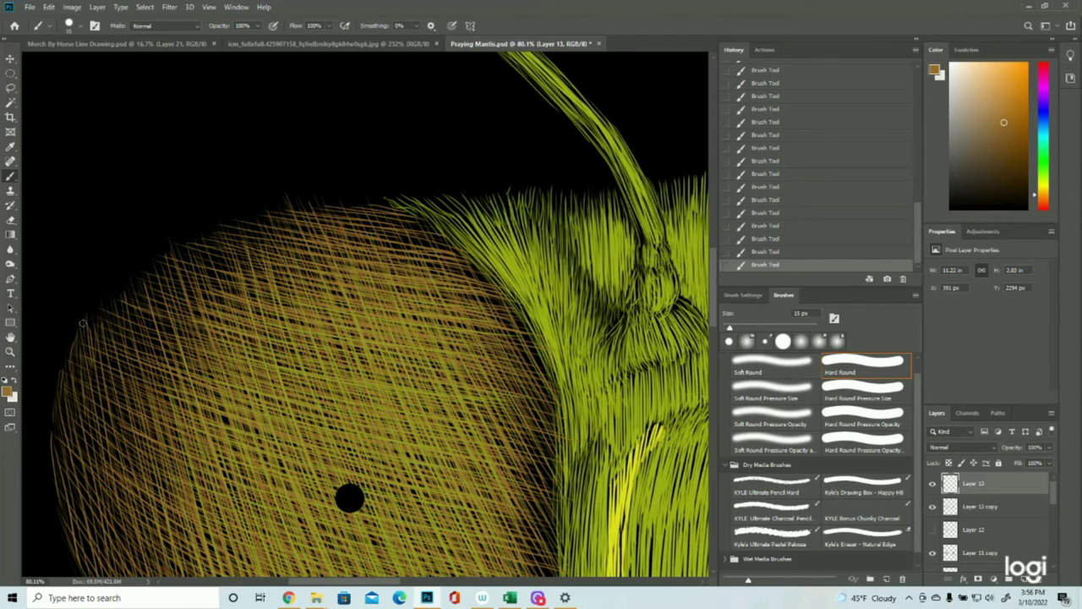
Fill in the upper contour of the left-hand eye with fine brown strokes and bring the whole head into view
mouse_move(123, 314)
mouse_down()
mouse_move(333, 205)
mouse_move(394, 203)
mouse_up()
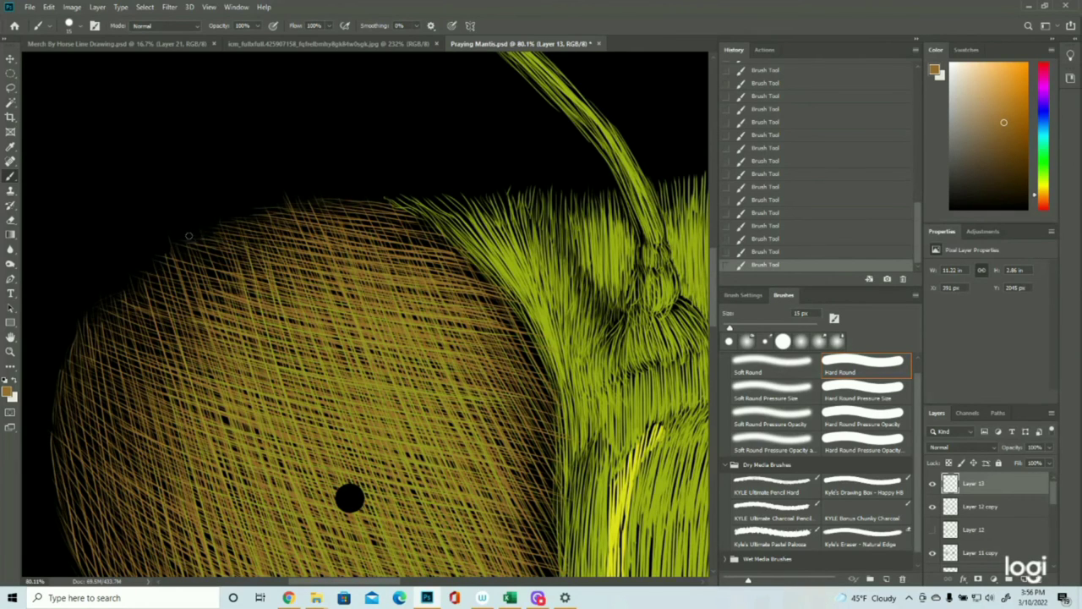
drag(153, 264, 190, 275)
drag(186, 253, 239, 265)
drag(192, 262, 240, 271)
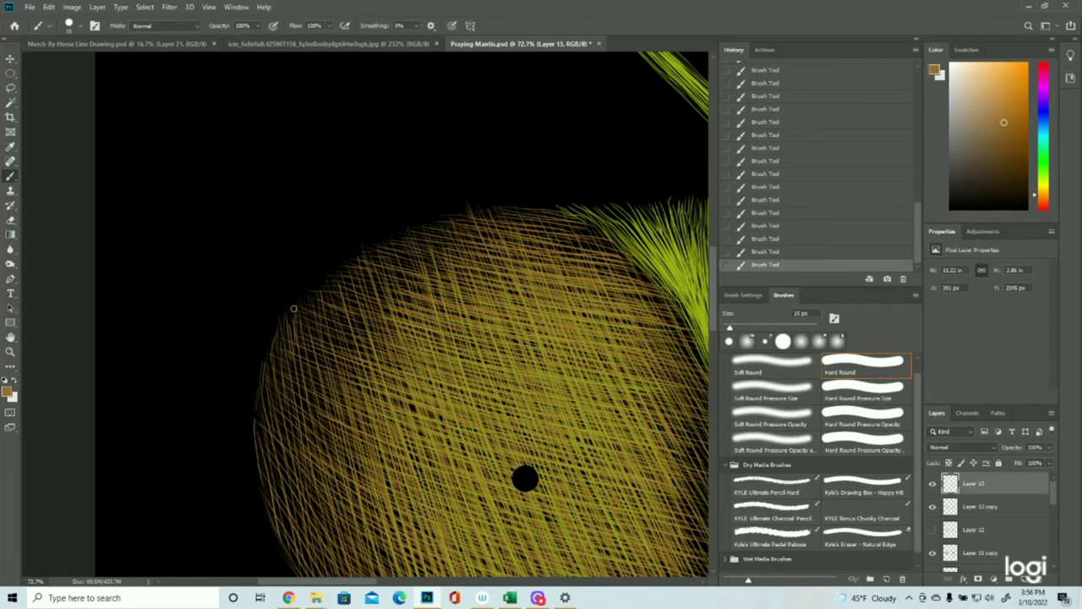
drag(335, 278, 341, 316)
key(z)
drag(406, 369, 377, 371)
key(ctrl+0)
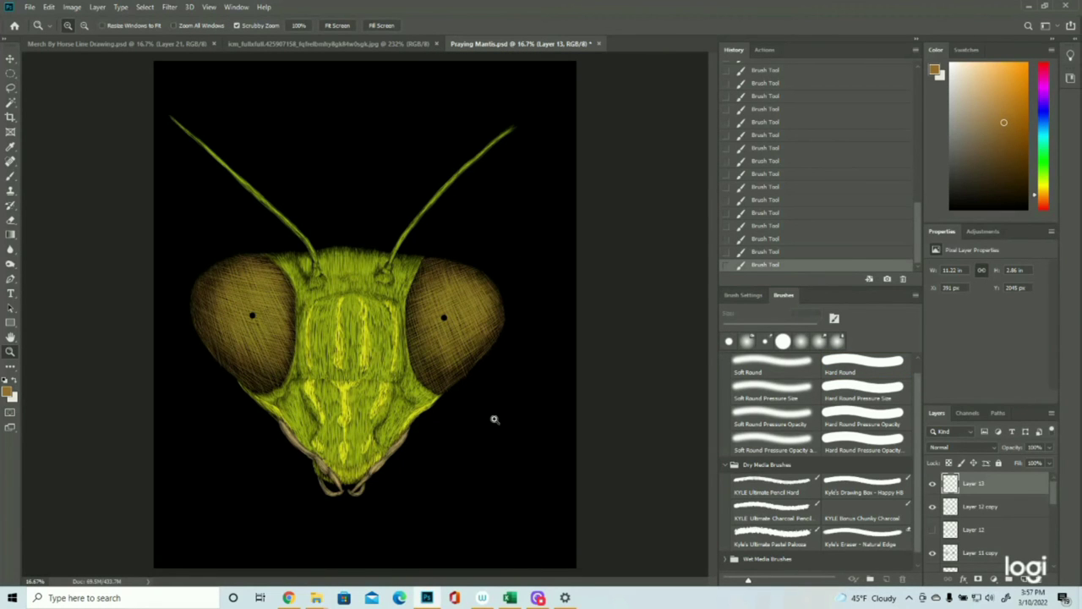
Show Layer 4 and set the foreground colour to the light tan swatch, c9a96c
scroll(938, 525, down, 5)
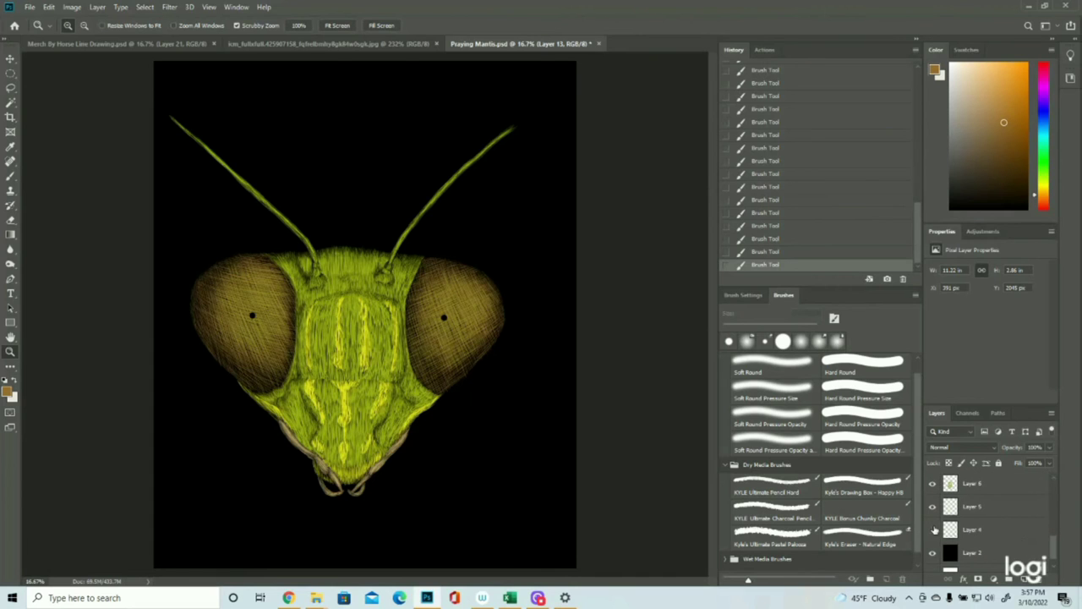
click(934, 530)
drag(532, 478, 628, 476)
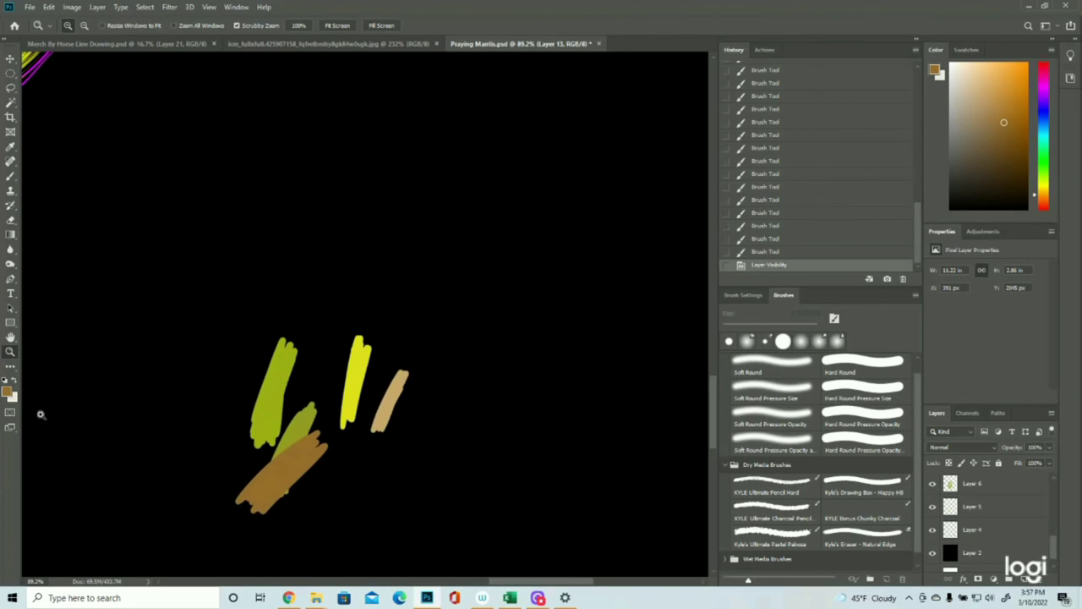
click(7, 392)
click(394, 389)
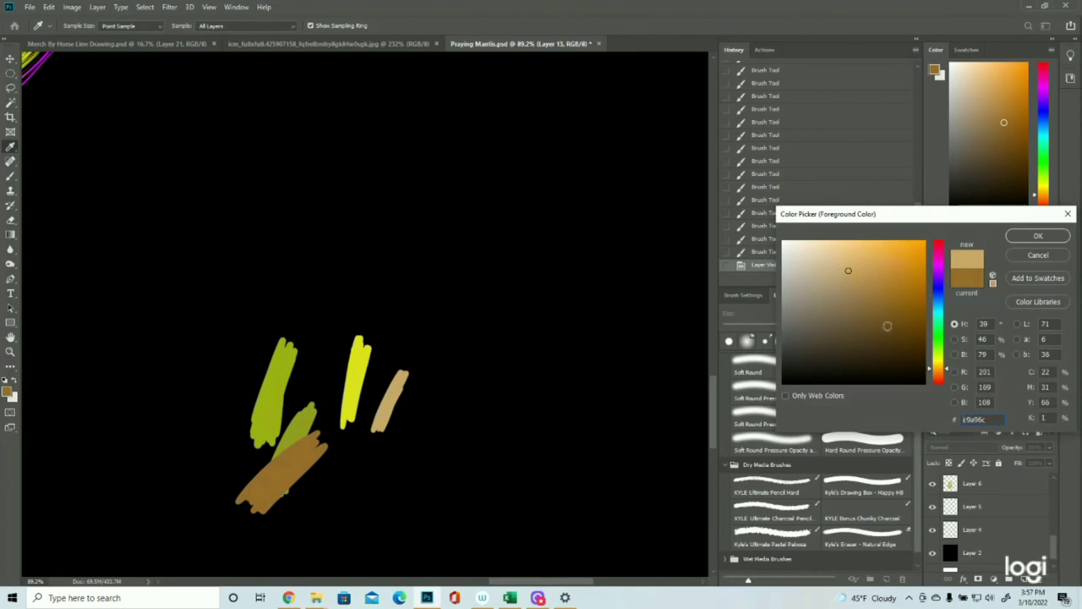
click(1039, 236)
Hide Layer 4 and paint thin tan strokes at the tips of both antennae on Layer 14 with the 15 px Hard Round brush
key(ctrl+0)
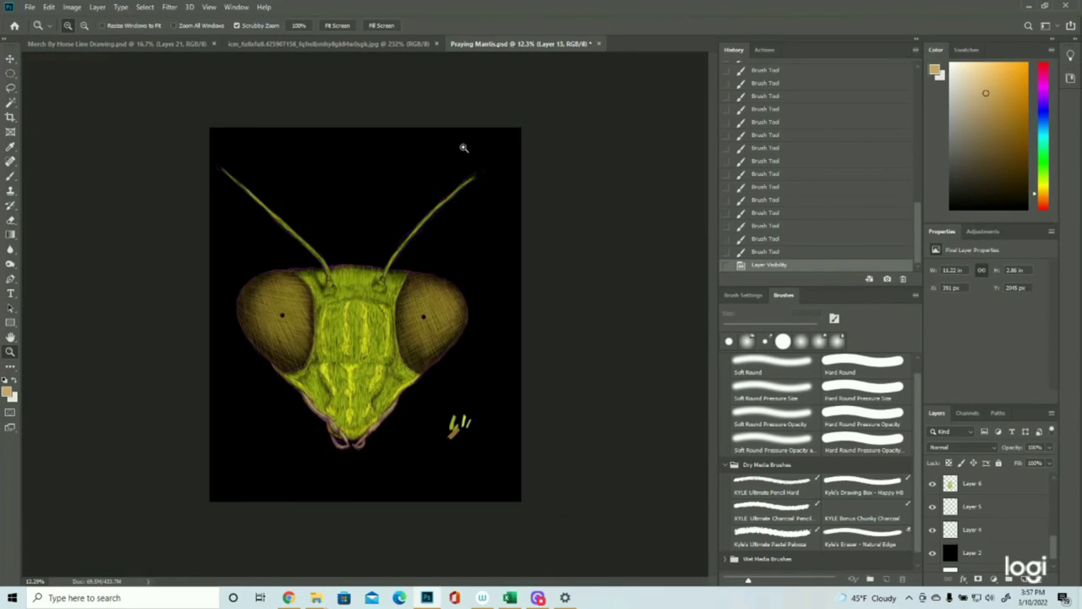
drag(463, 148, 479, 156)
click(9, 175)
scroll(998, 516, up, 5)
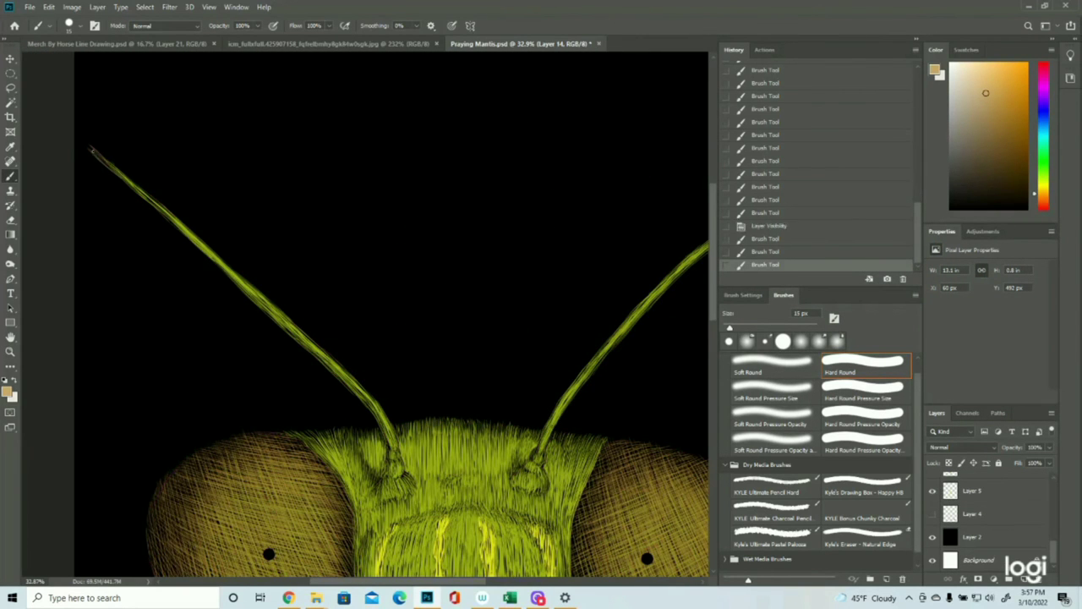
drag(447, 584, 529, 572)
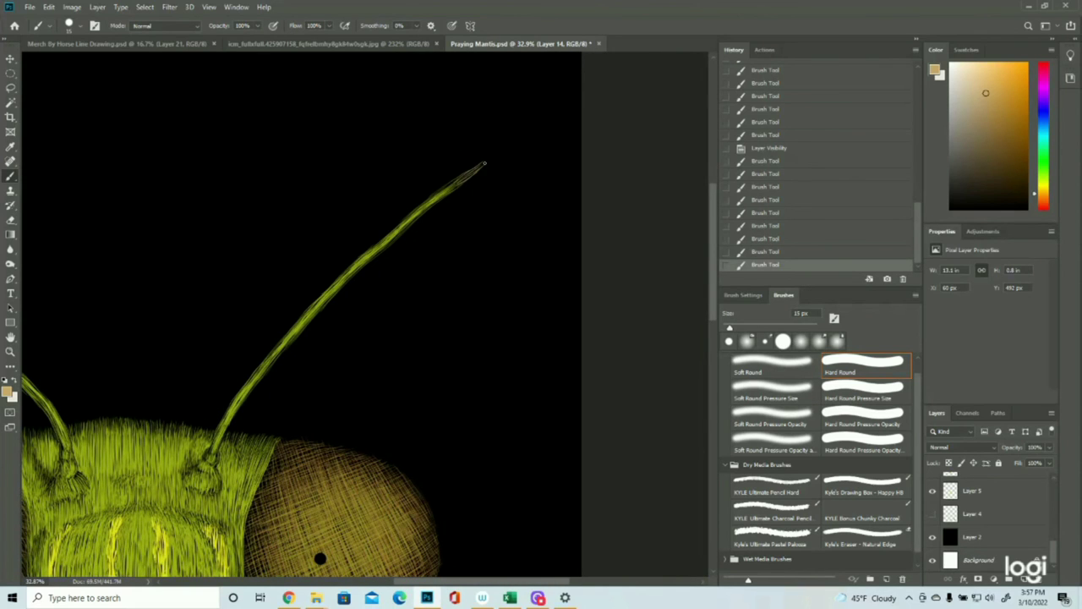
drag(485, 163, 468, 175)
drag(480, 166, 460, 179)
drag(473, 172, 457, 182)
drag(469, 175, 454, 183)
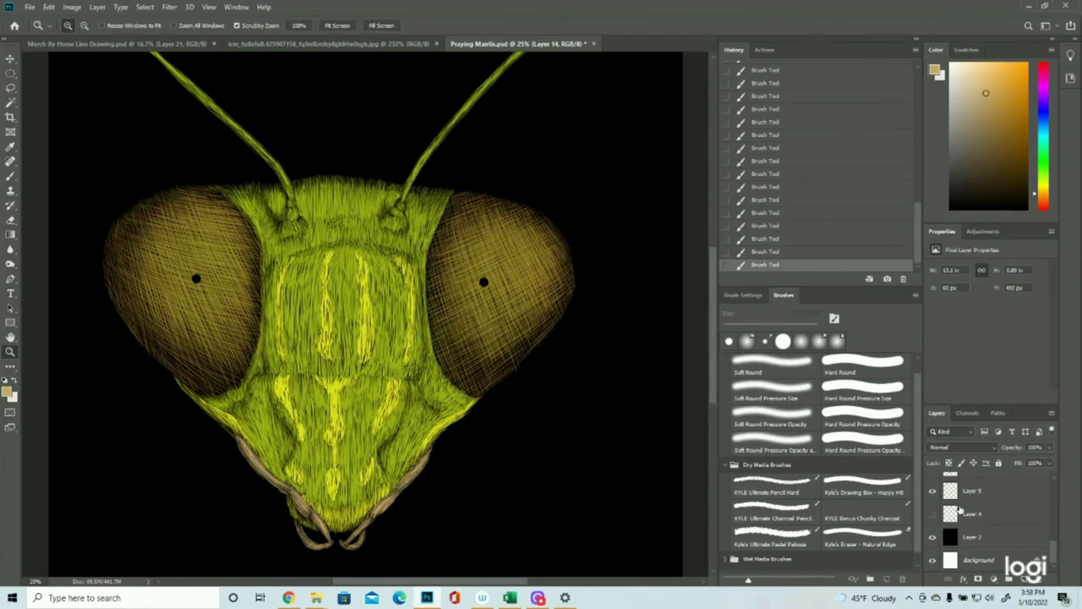
Add a new layer above Layer 14 and set the foreground colour to the off-white background colour
scroll(1003, 517, up, 5)
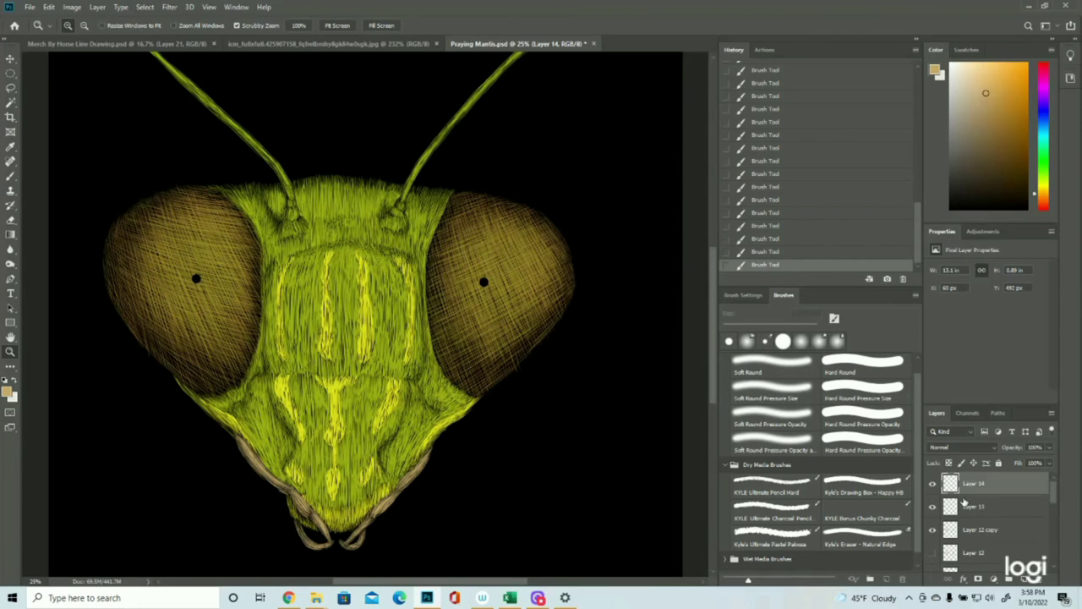
click(1026, 578)
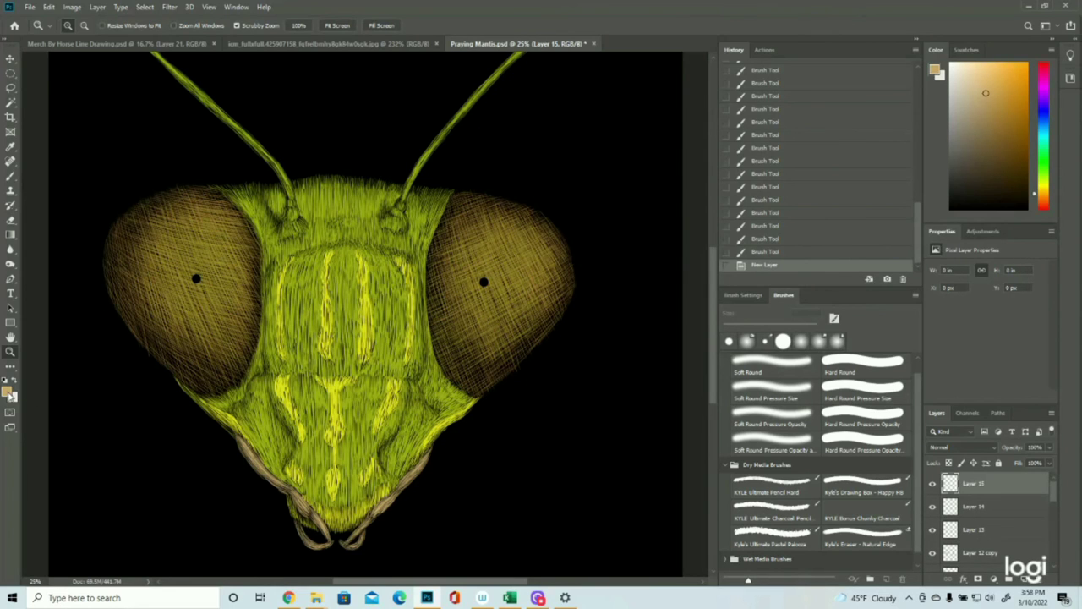
click(9, 393)
click(13, 398)
click(1033, 236)
Paint thin crossing off-white highlight strokes around and above the pupil of the right-hand eye with the 15 px Hard Round brush
click(10, 176)
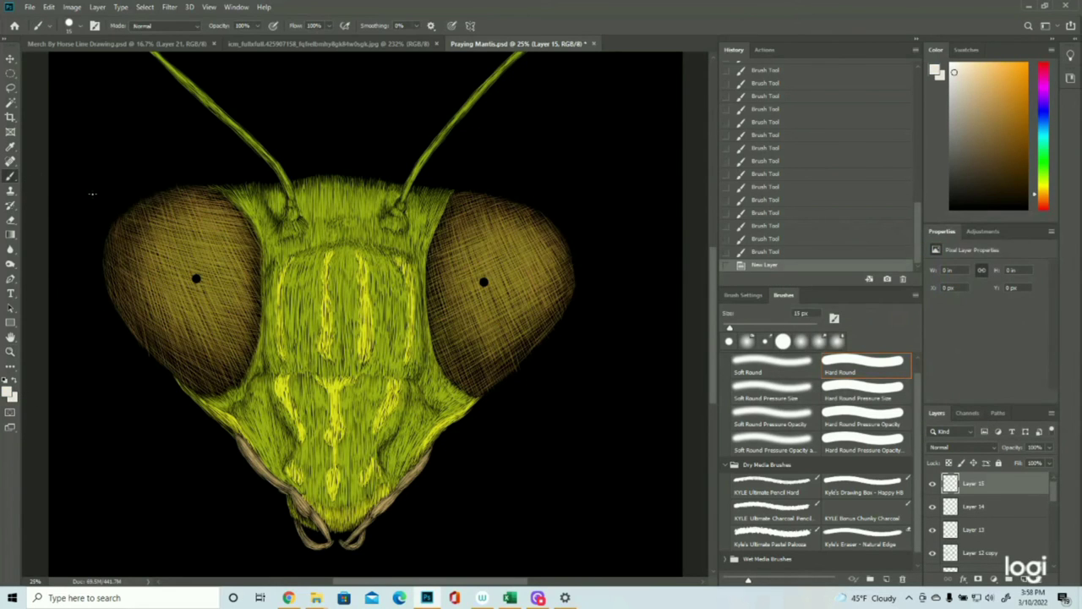
drag(492, 245, 516, 296)
mouse_move(506, 241)
mouse_down()
mouse_move(533, 301)
mouse_move(559, 287)
mouse_up()
drag(537, 232, 568, 292)
mouse_move(507, 241)
mouse_down()
mouse_move(534, 305)
mouse_move(512, 307)
mouse_up()
drag(479, 253, 503, 306)
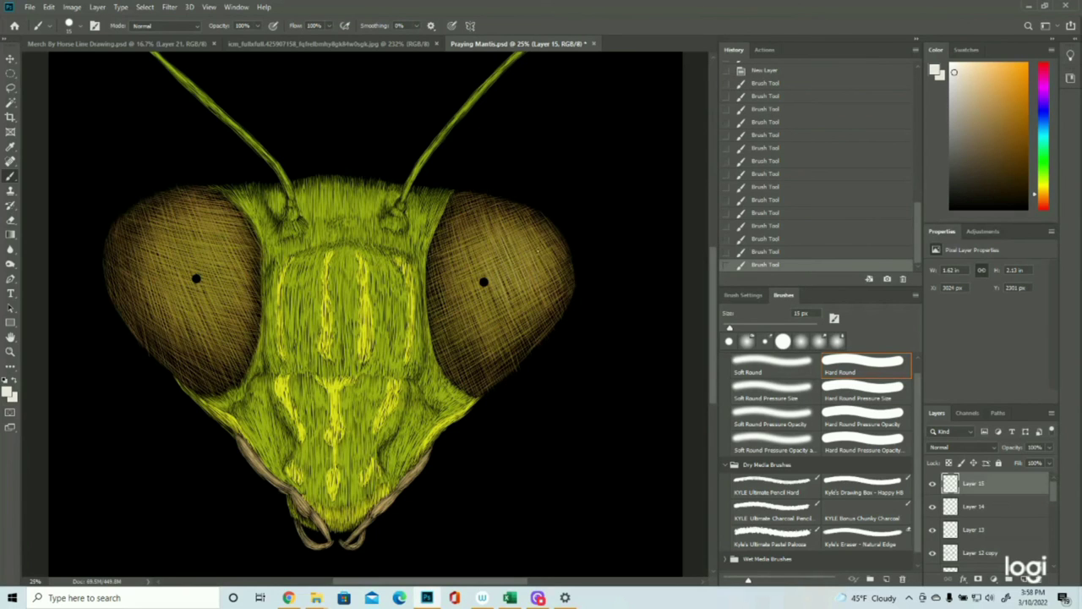
drag(521, 249, 490, 260)
Paint matching thin off-white highlight strokes around the pupil of the left-hand eye, stepping back a stroke where needed
drag(208, 243, 230, 295)
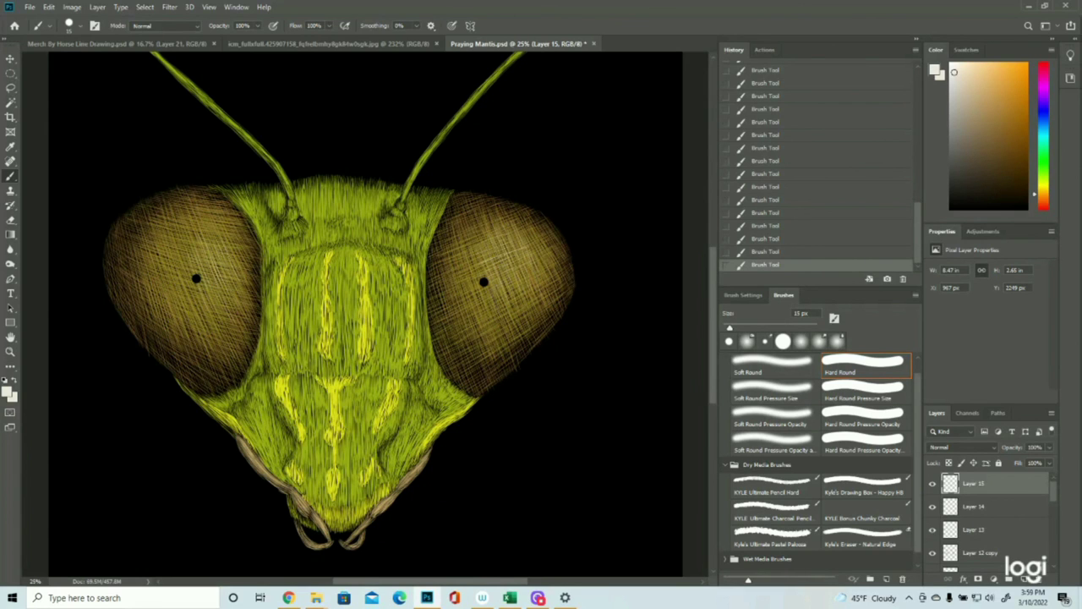
click(764, 253)
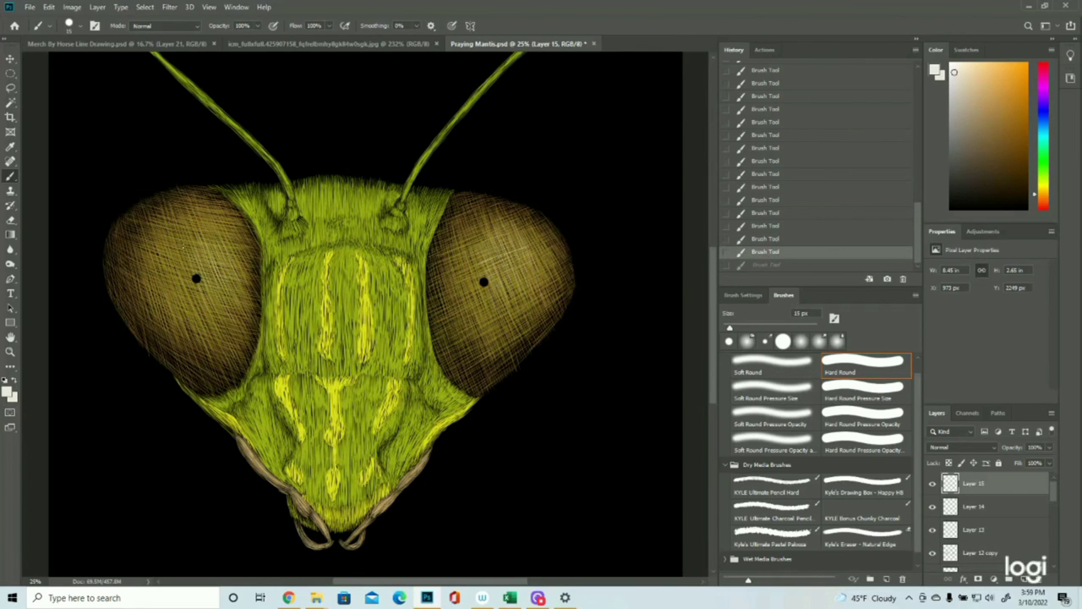
key(ctrl+shift+z)
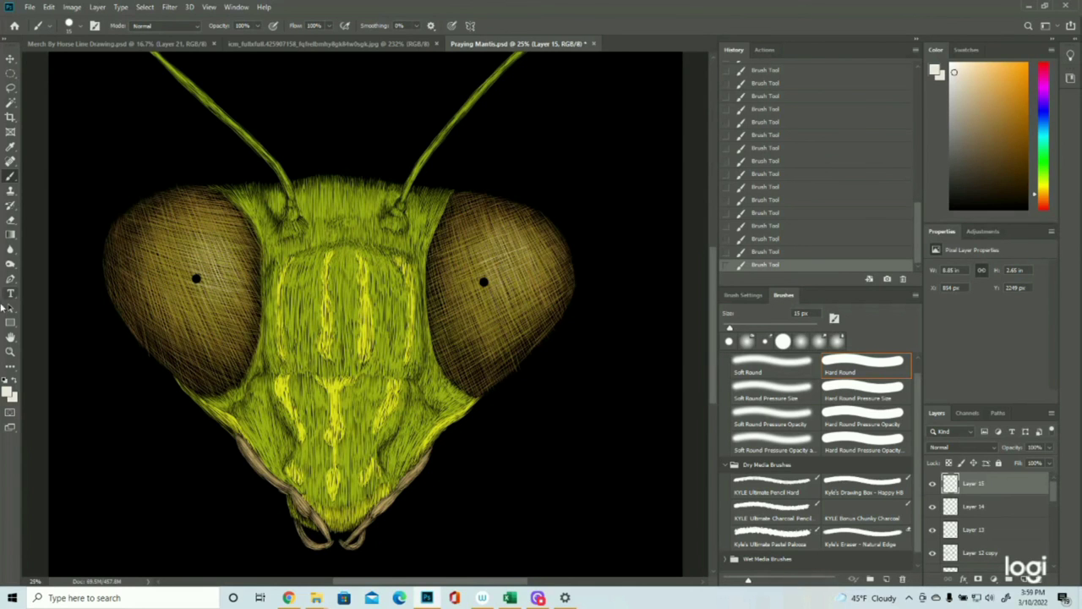
Check the off-white highlights on both eyes at full-head size and up close
click(10, 352)
drag(490, 368, 453, 368)
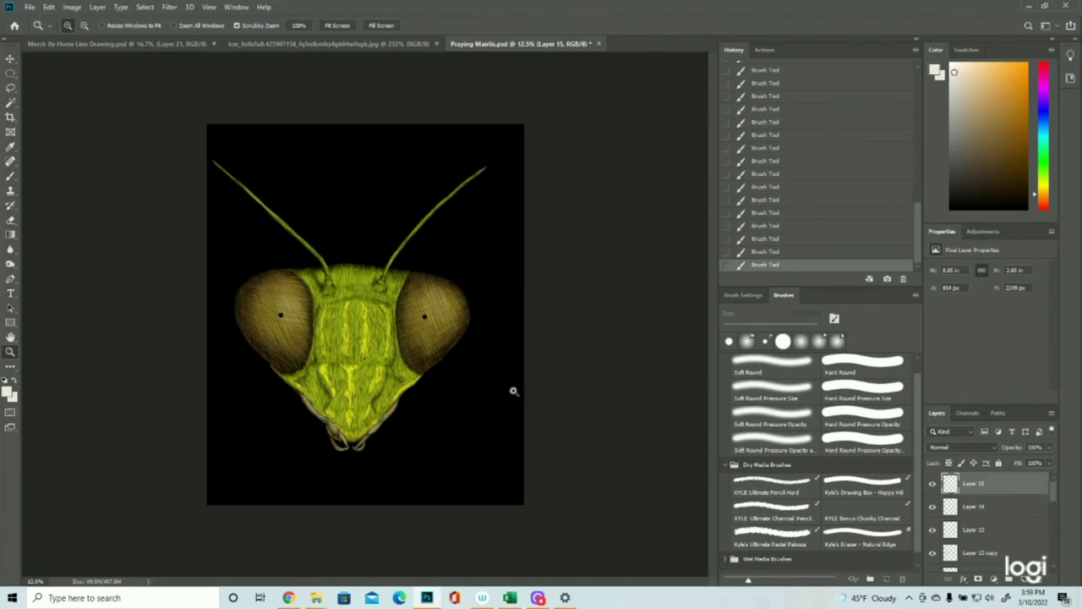
drag(272, 301, 303, 297)
drag(471, 318, 364, 314)
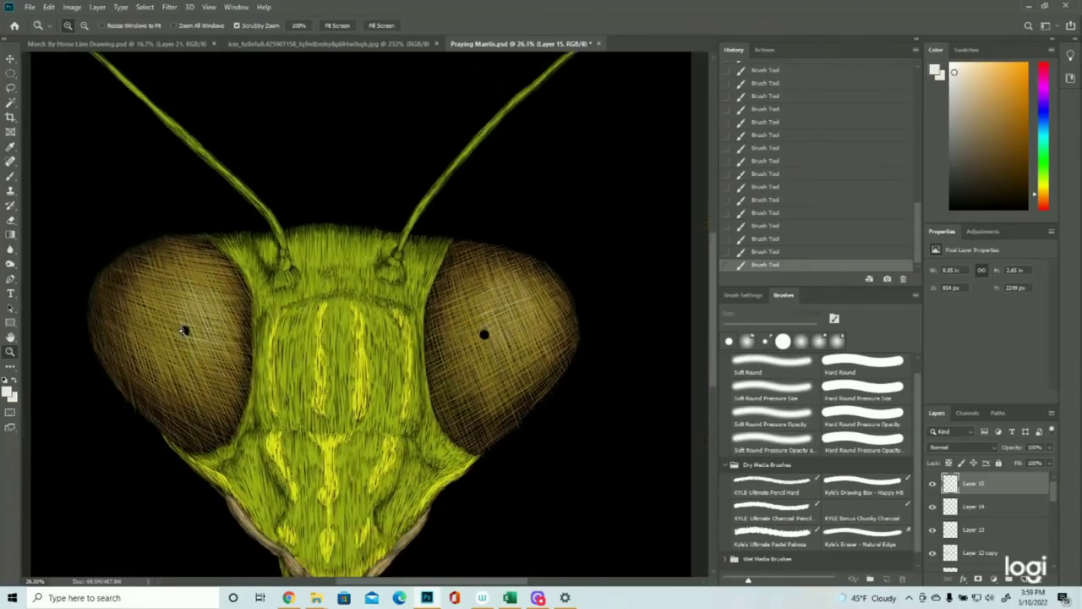
Lasso the stray off-white stroke ends on the lower-right part of the left-hand eye's pupil, delete them and deselect
drag(183, 332, 306, 318)
click(10, 88)
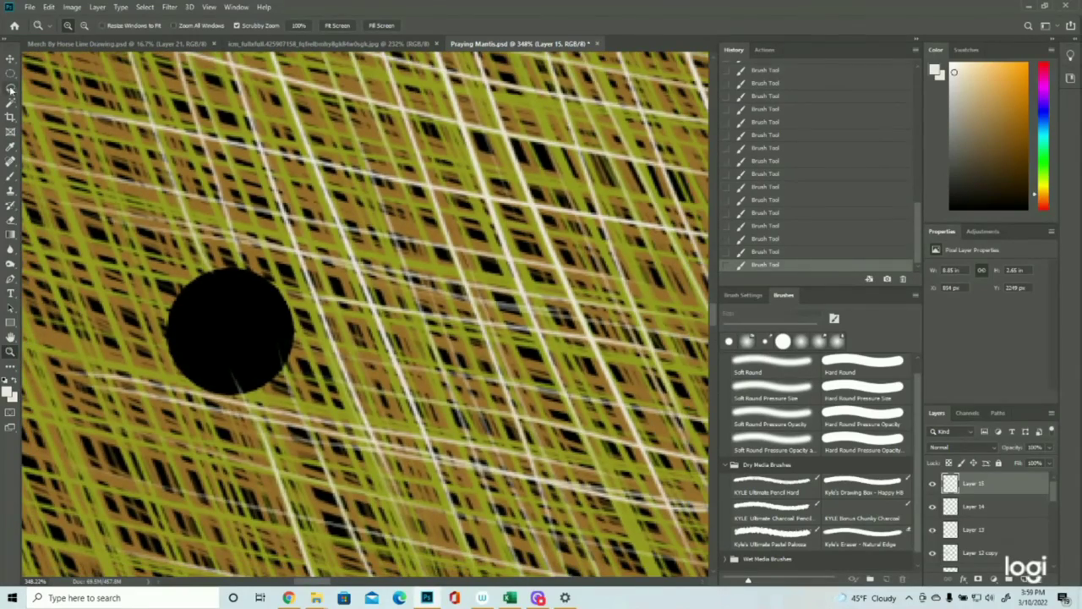
mouse_move(244, 307)
mouse_down()
mouse_move(295, 343)
mouse_move(282, 373)
mouse_move(251, 395)
mouse_move(238, 396)
mouse_move(218, 334)
mouse_up()
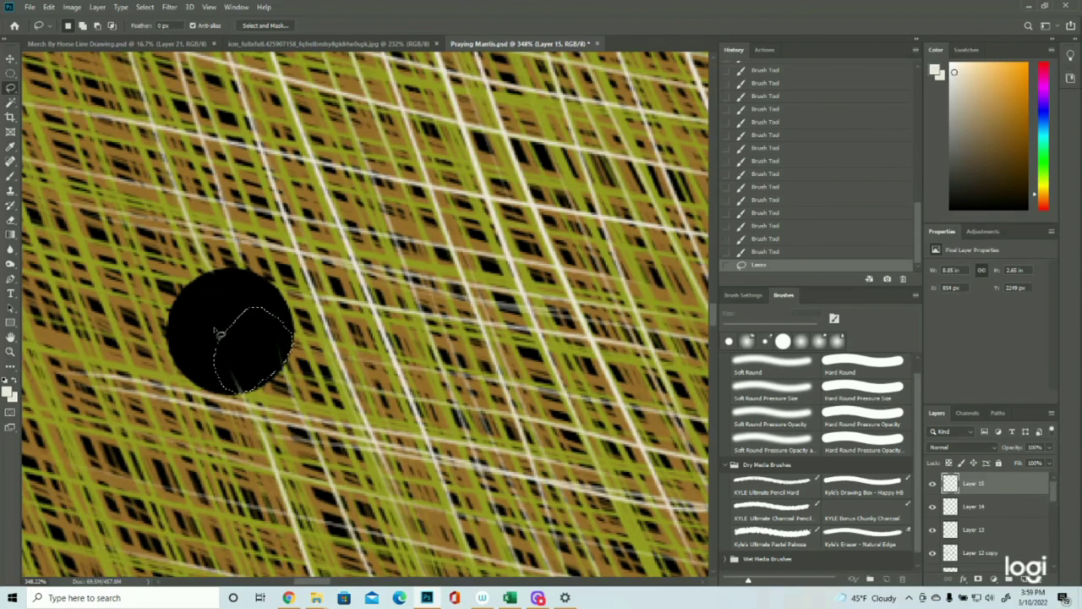
key(Delete)
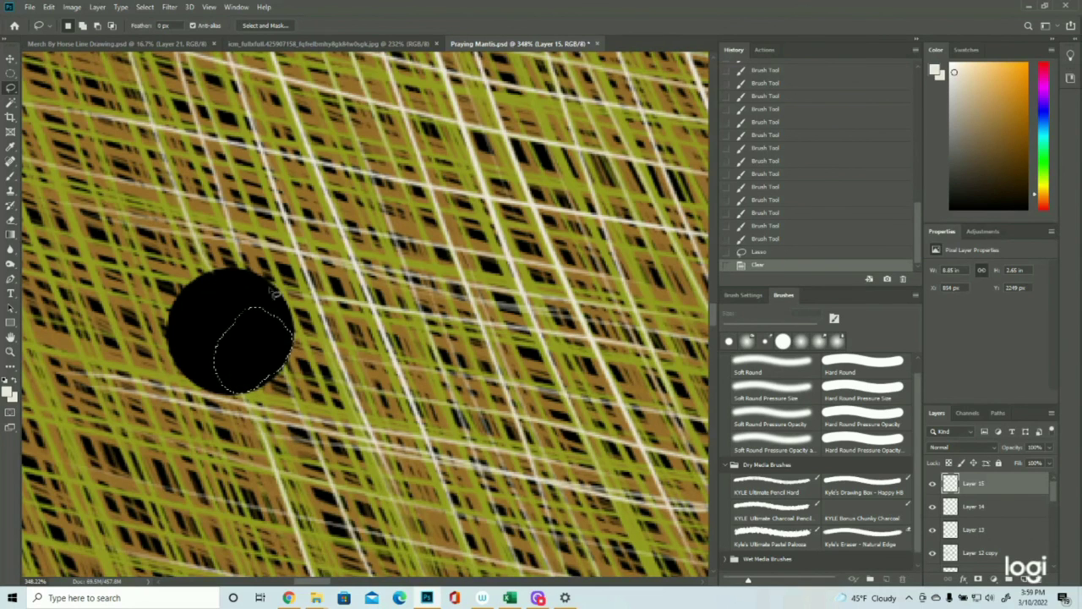
key(ctrl+d)
Clear the small highlight remnant at the upper-left edge of the same pupil with a lasso selection and check the whole head
drag(211, 279, 218, 292)
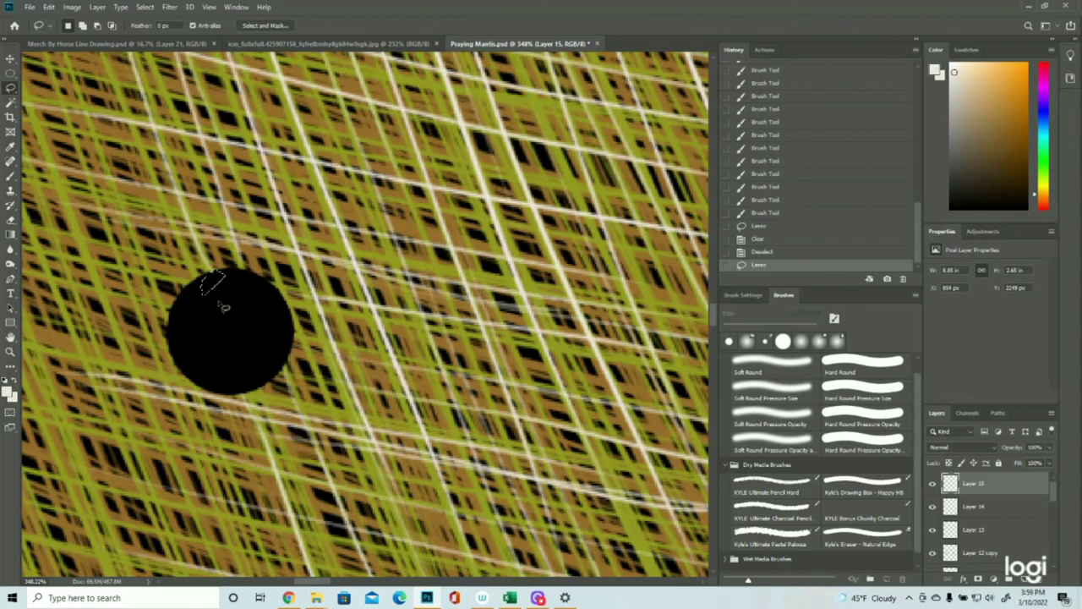
key(Delete)
key(ctrl+d)
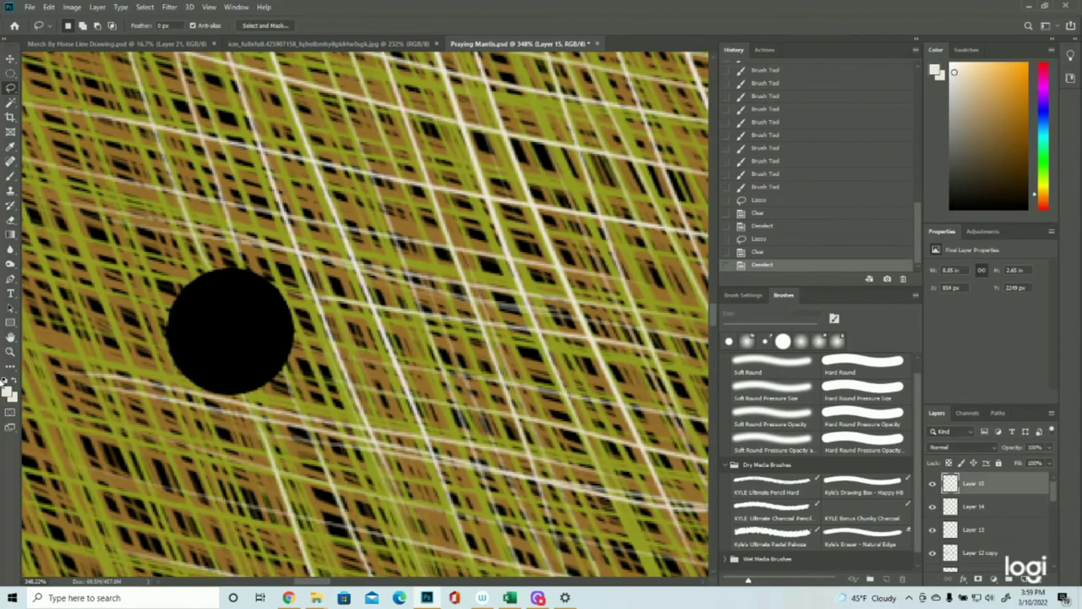
click(10, 352)
drag(465, 368, 322, 356)
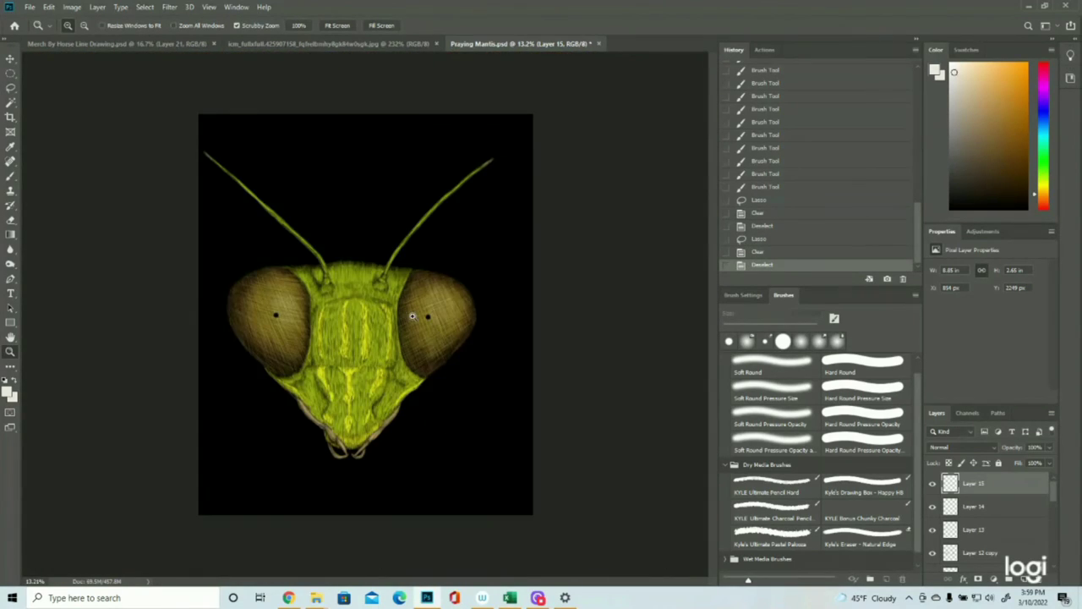
mouse_move(414, 316)
mouse_down()
mouse_move(435, 318)
mouse_move(405, 318)
mouse_up()
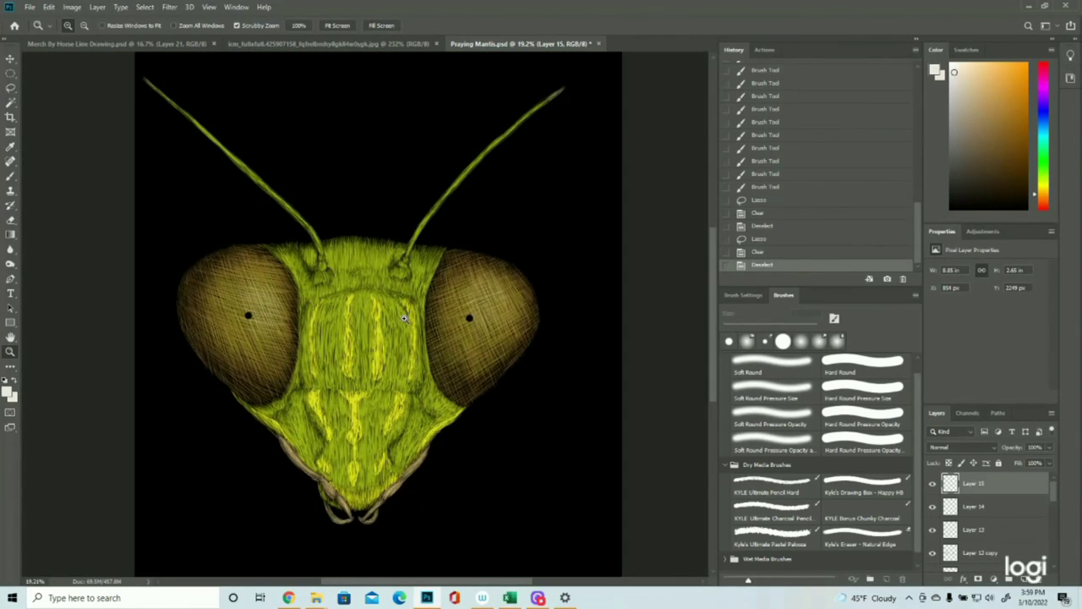